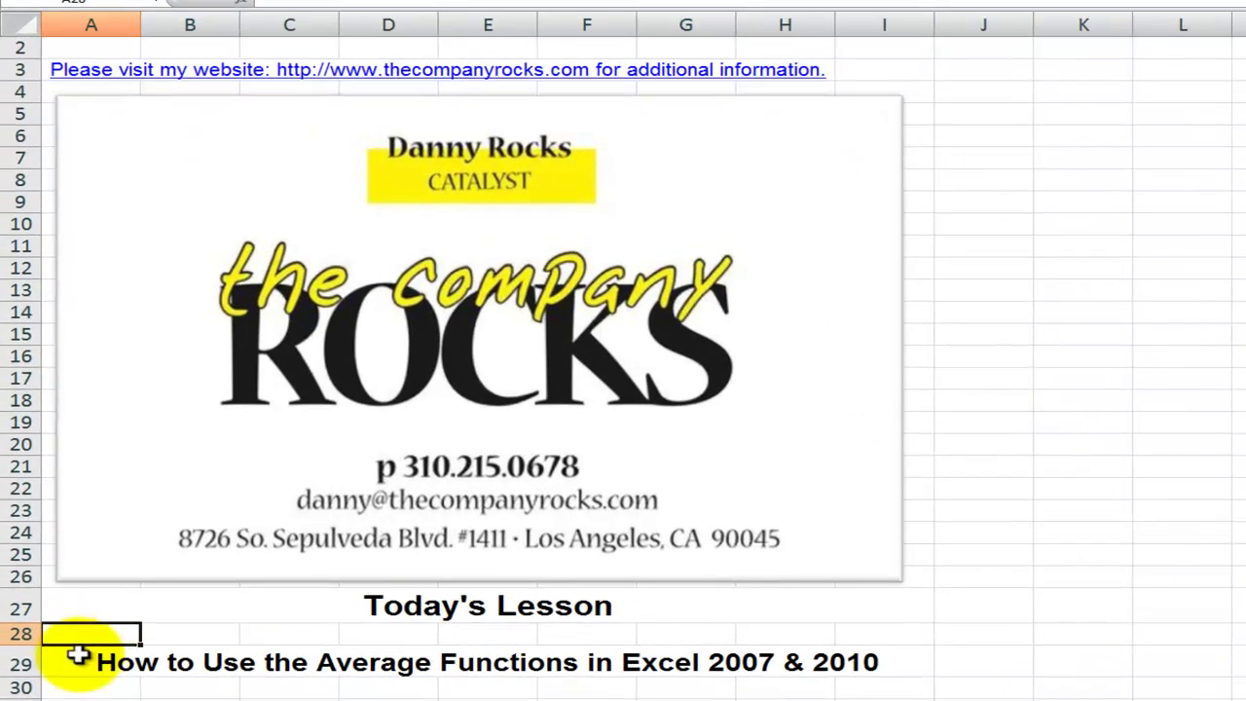
Move from the Opening Page to the Sales Data sheet with dates, reps, products and totals.
click(76, 660)
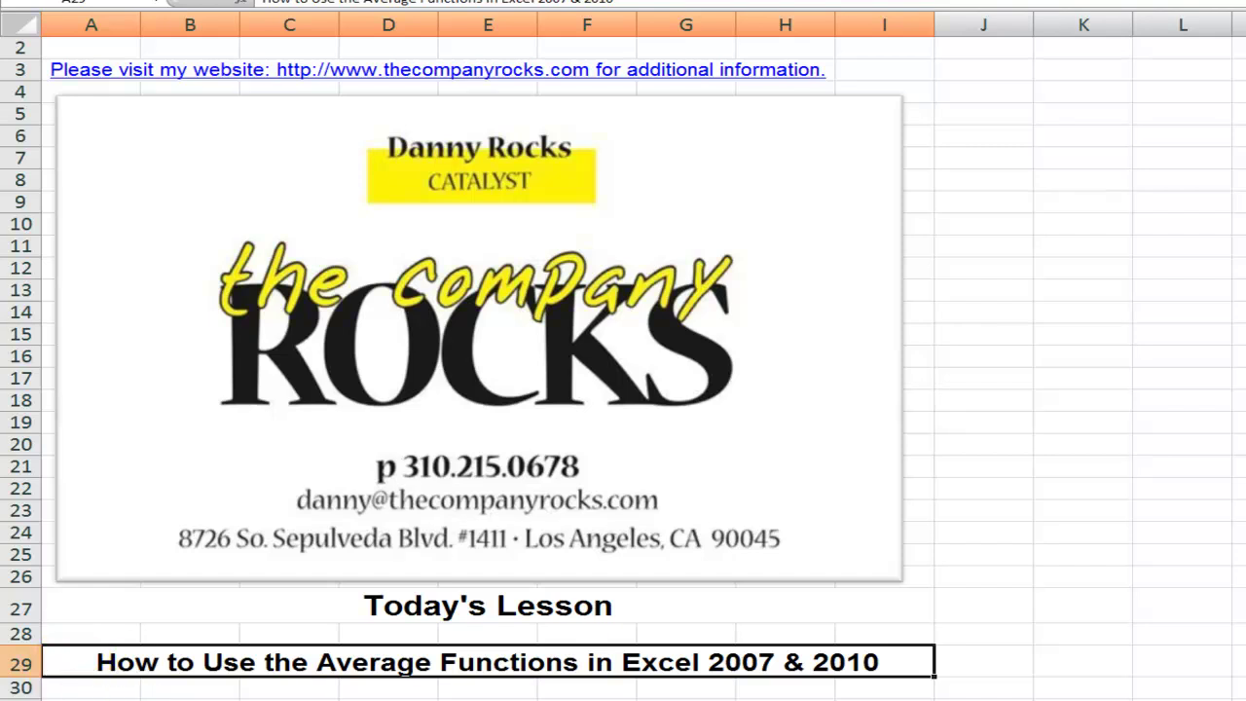
key(ctrl+Page_Down)
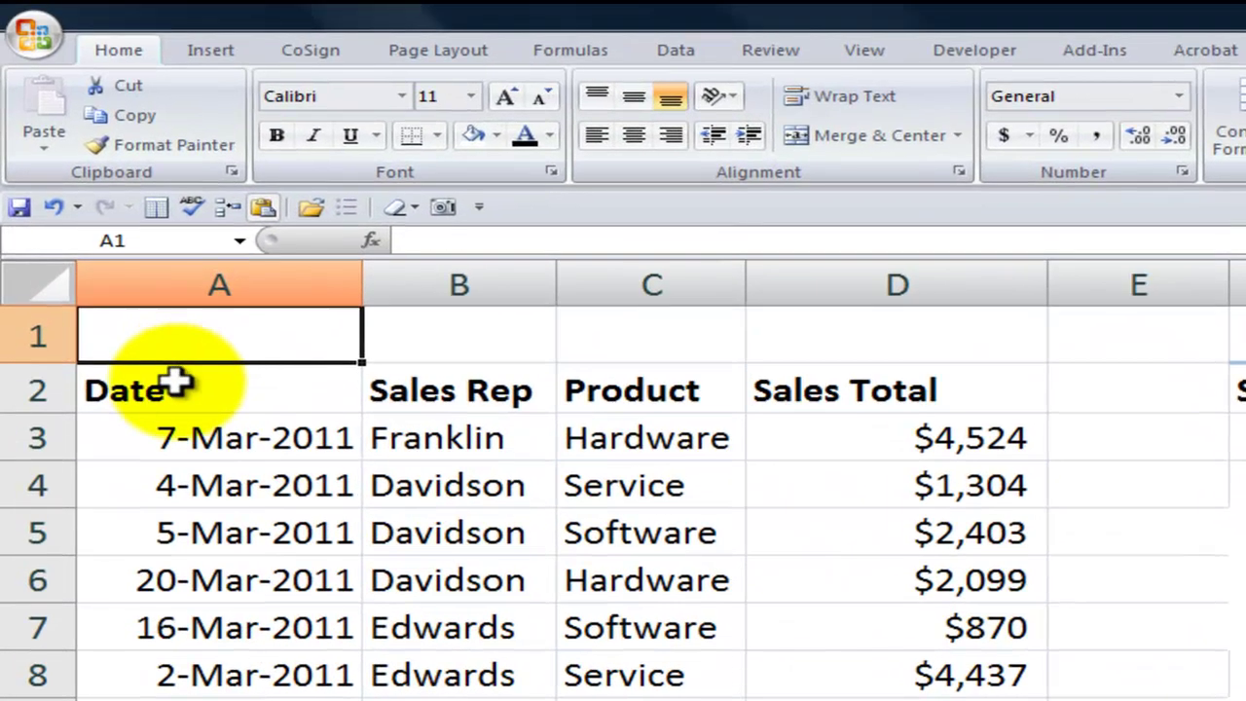
click(167, 393)
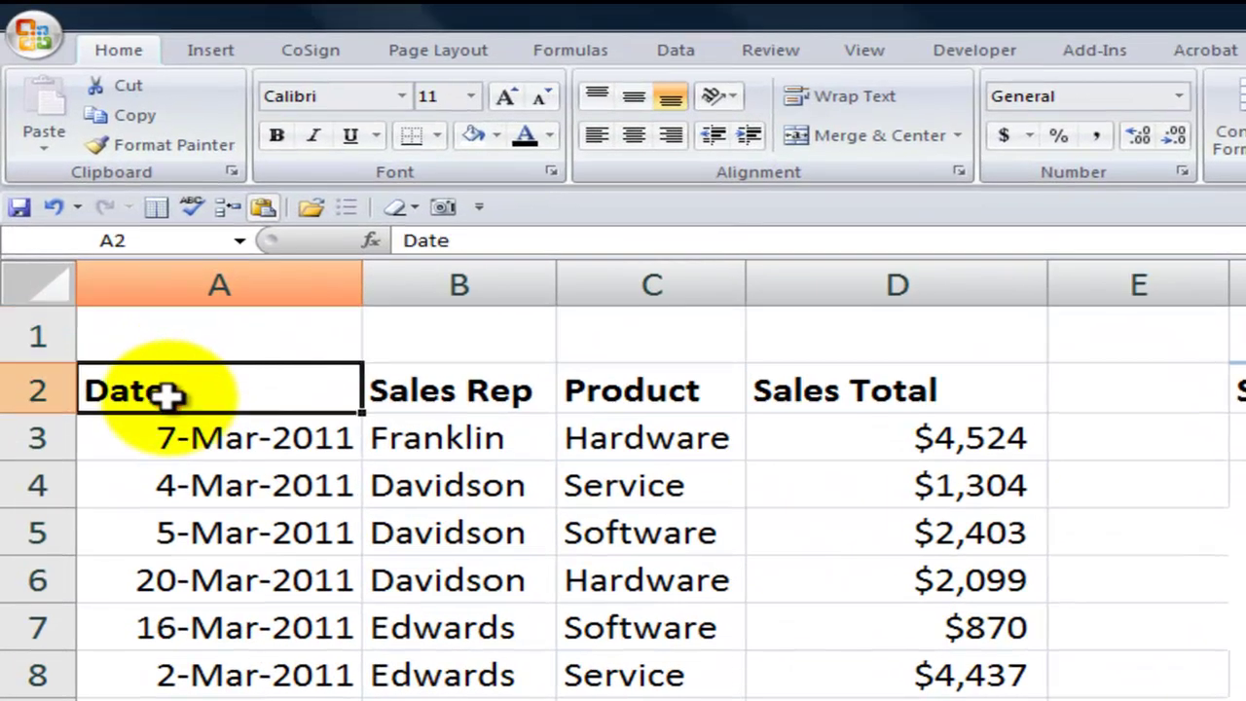
click(419, 397)
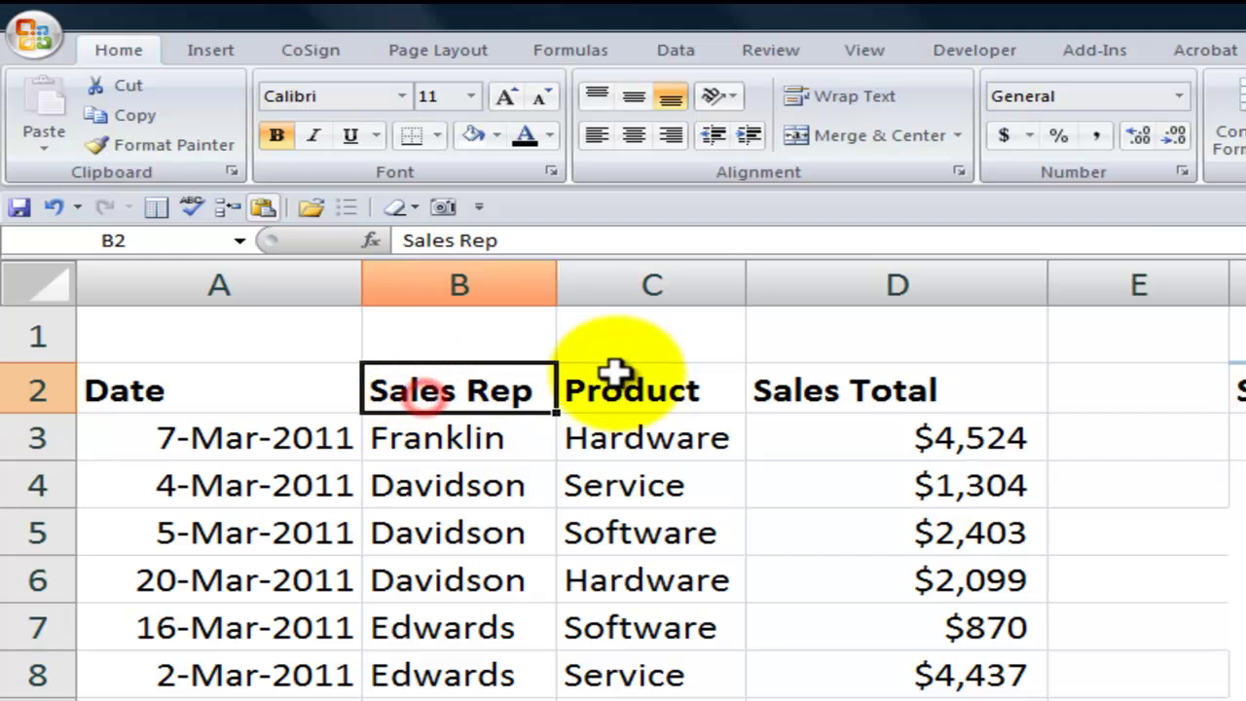
click(633, 392)
click(852, 391)
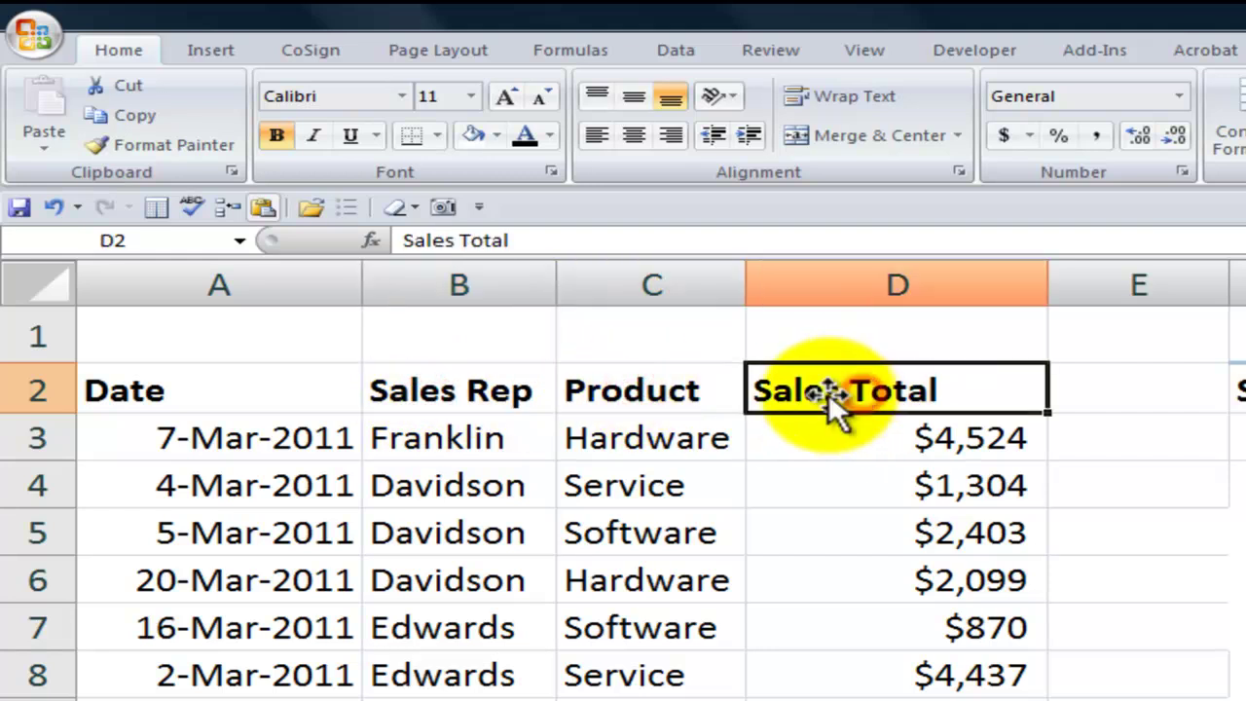
click(240, 238)
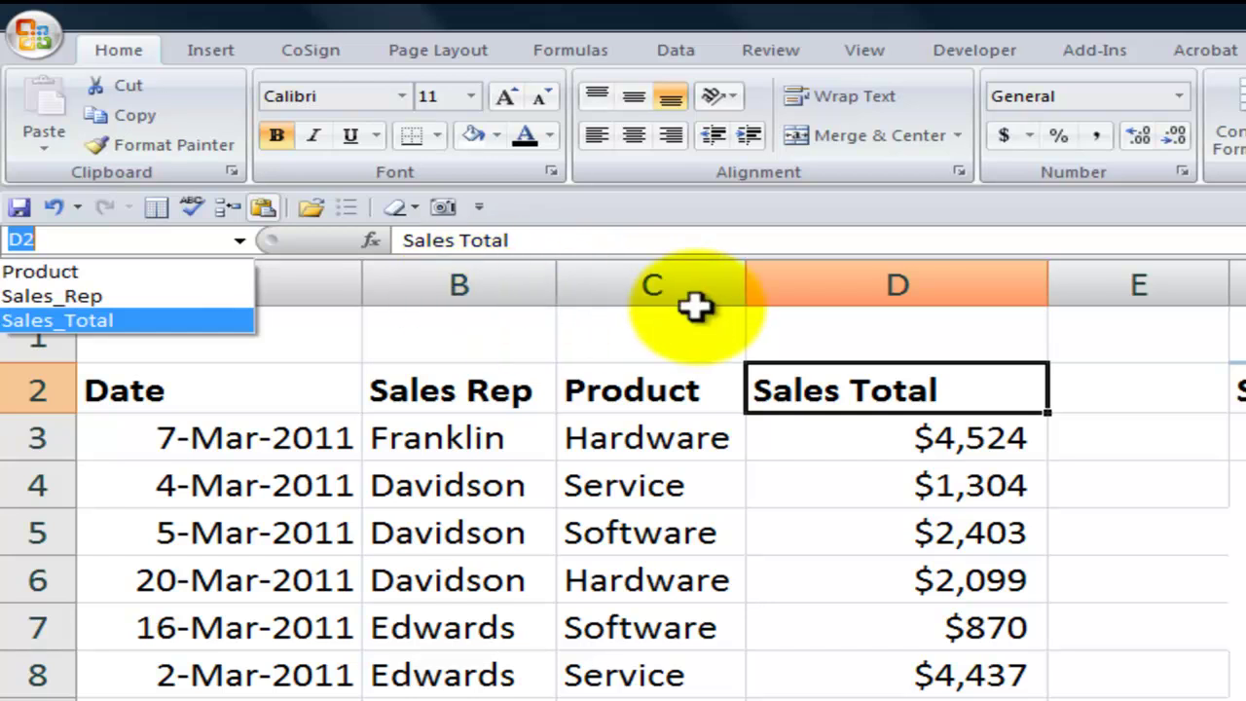
key(Escape)
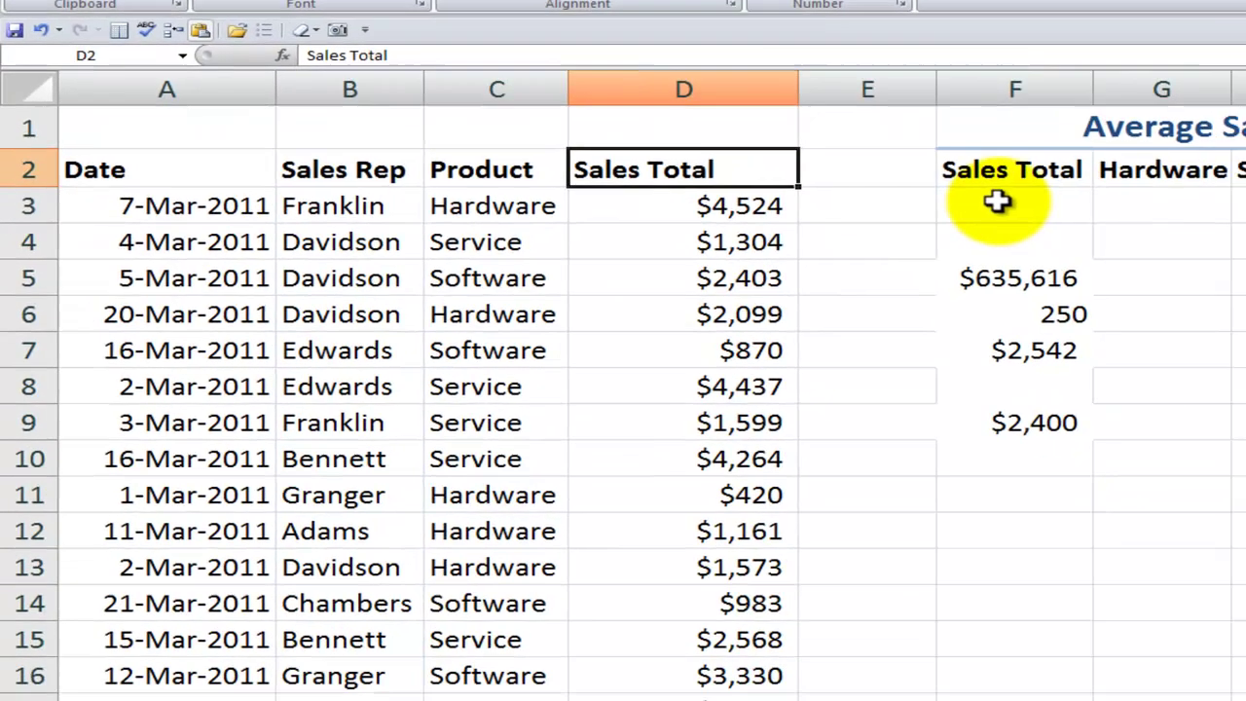
Enter =AVERAGE(Sales_Total) in F3, pasting the named range, to show $2,542.
click(720, 200)
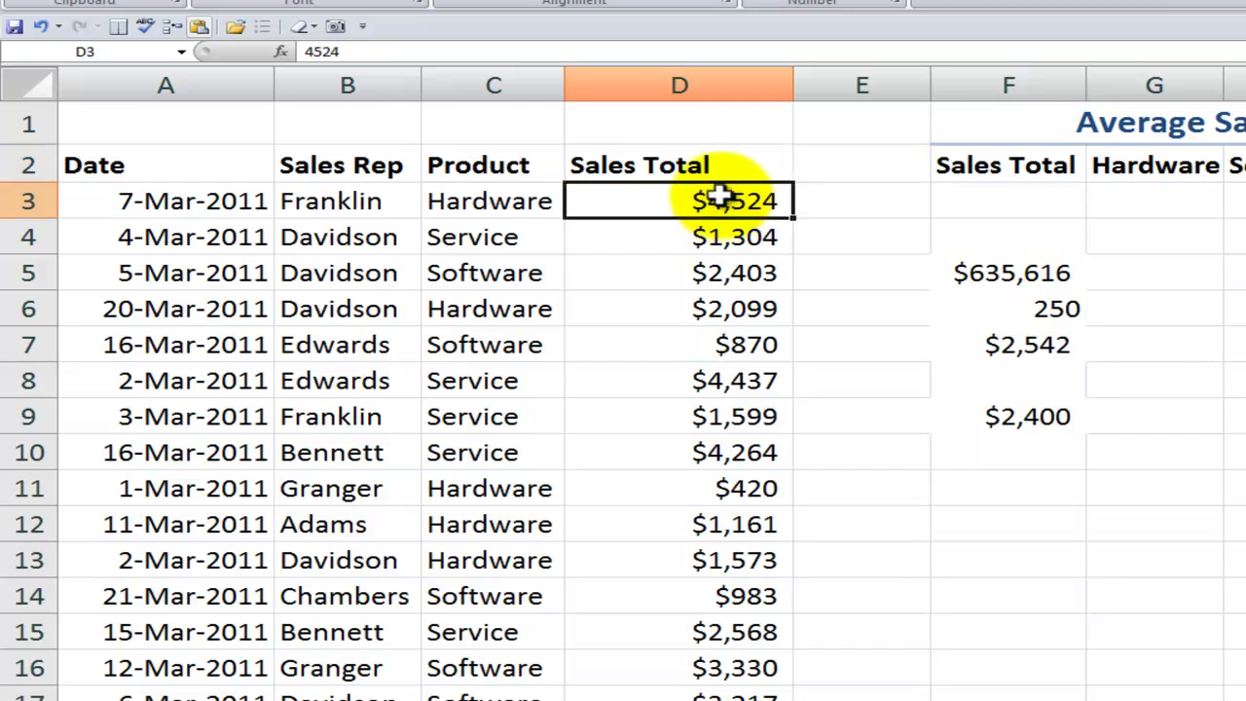
click(1027, 203)
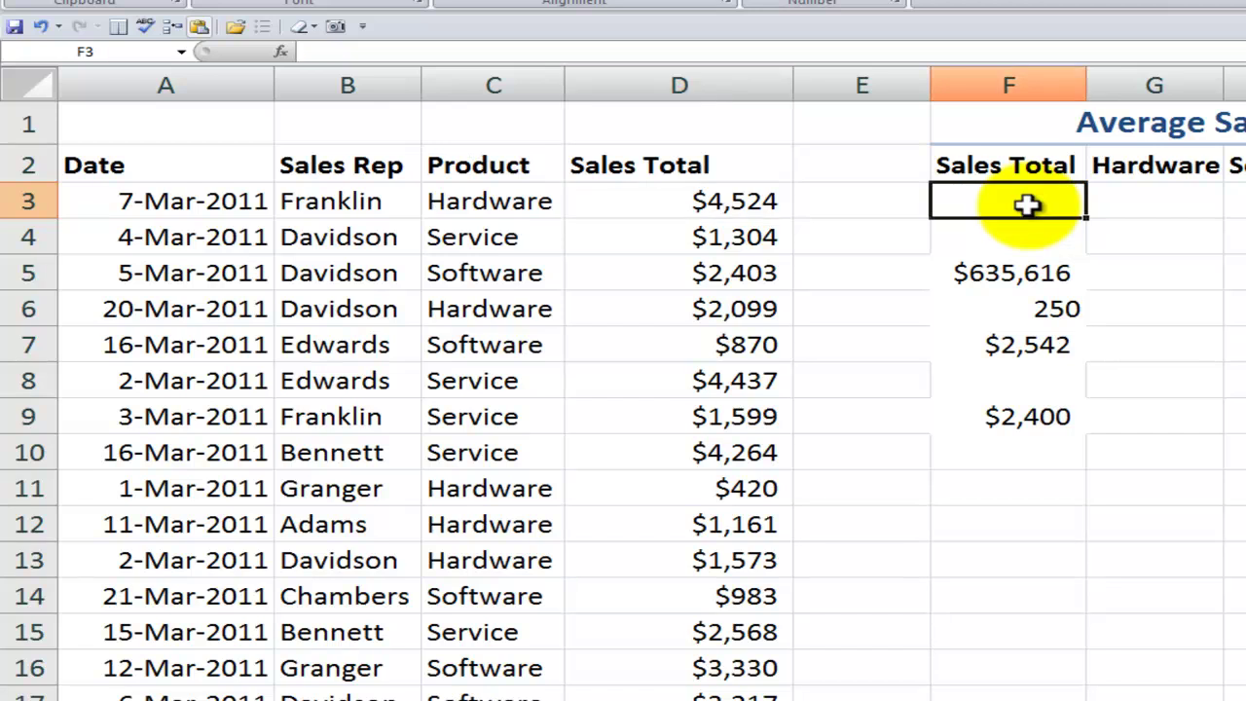
text(=aver)
key(Tab)
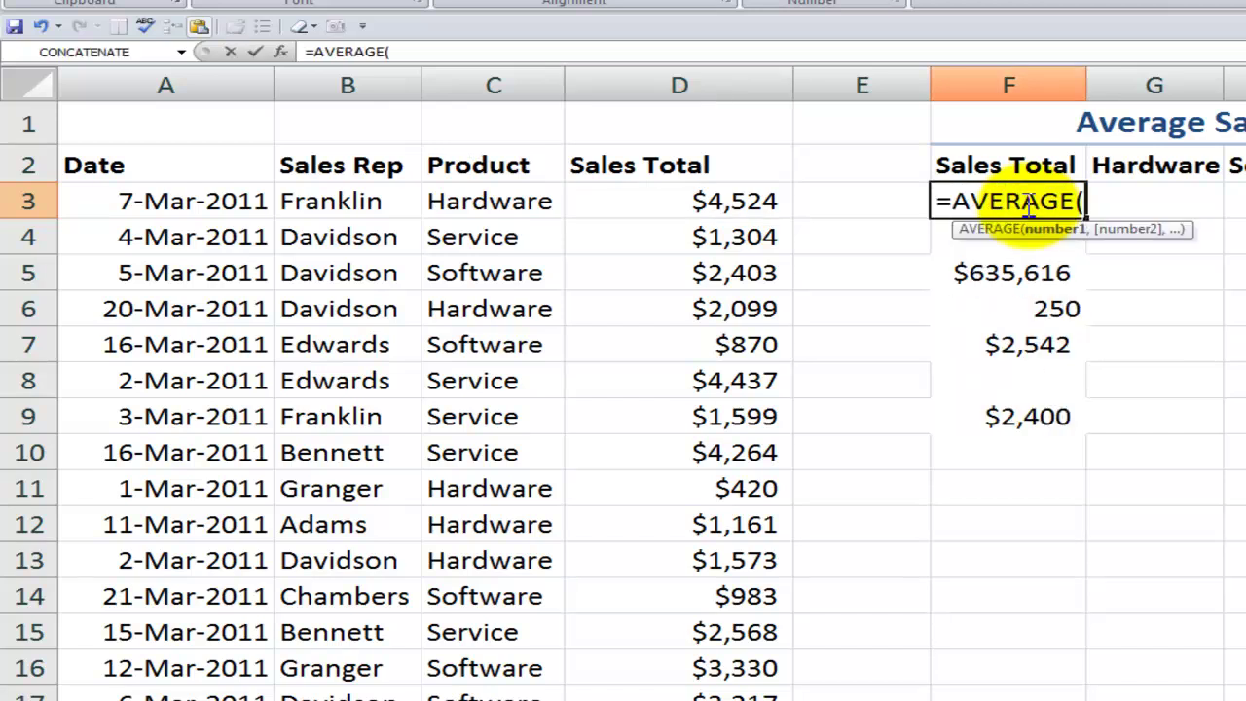
key(ctrl+a)
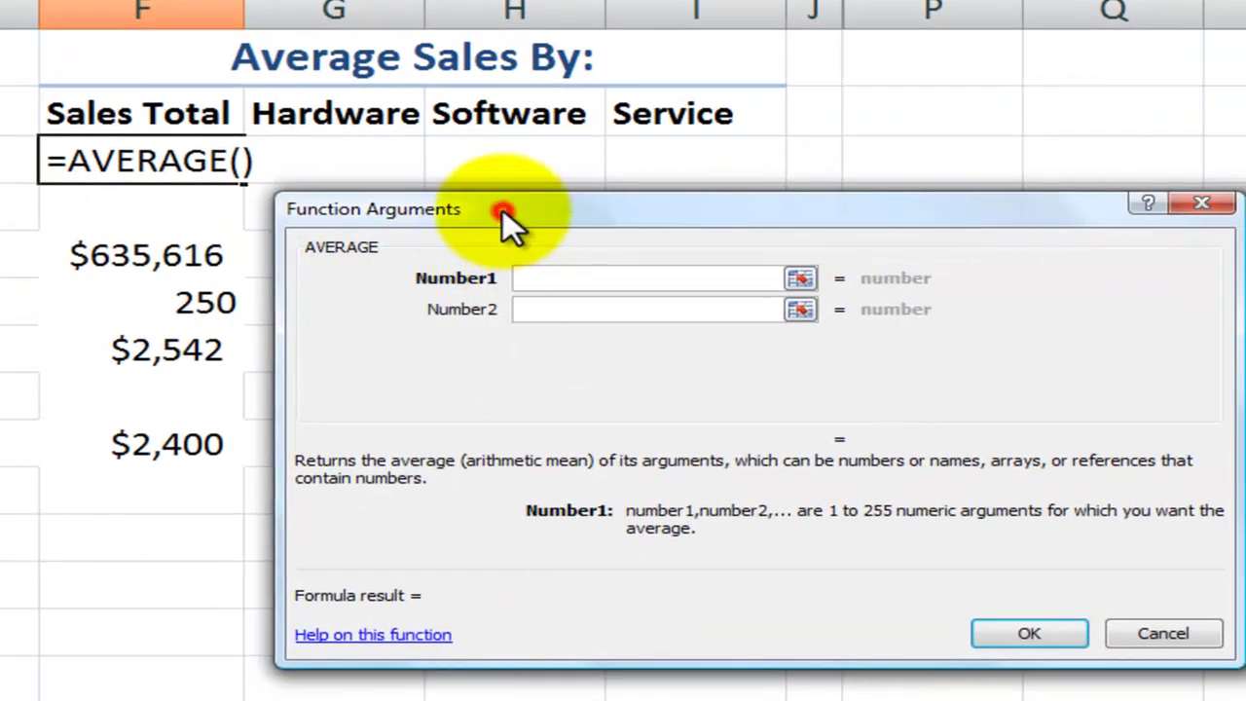
drag(504, 209, 526, 203)
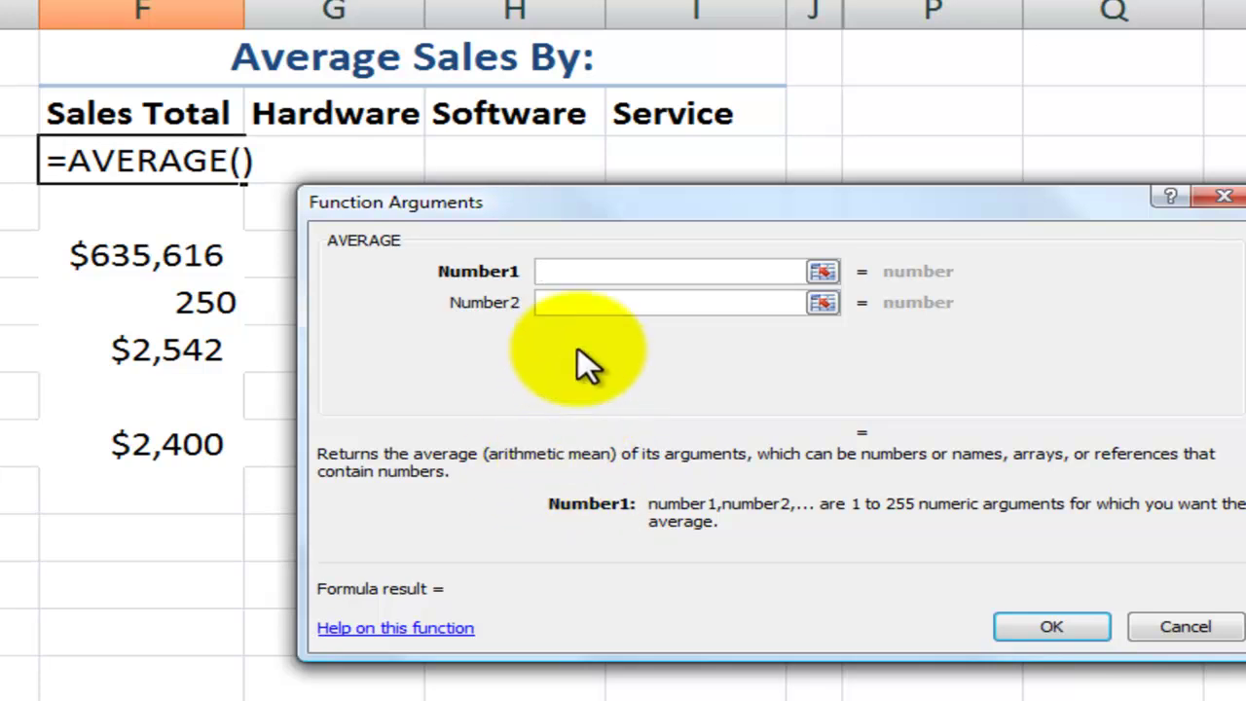
click(556, 274)
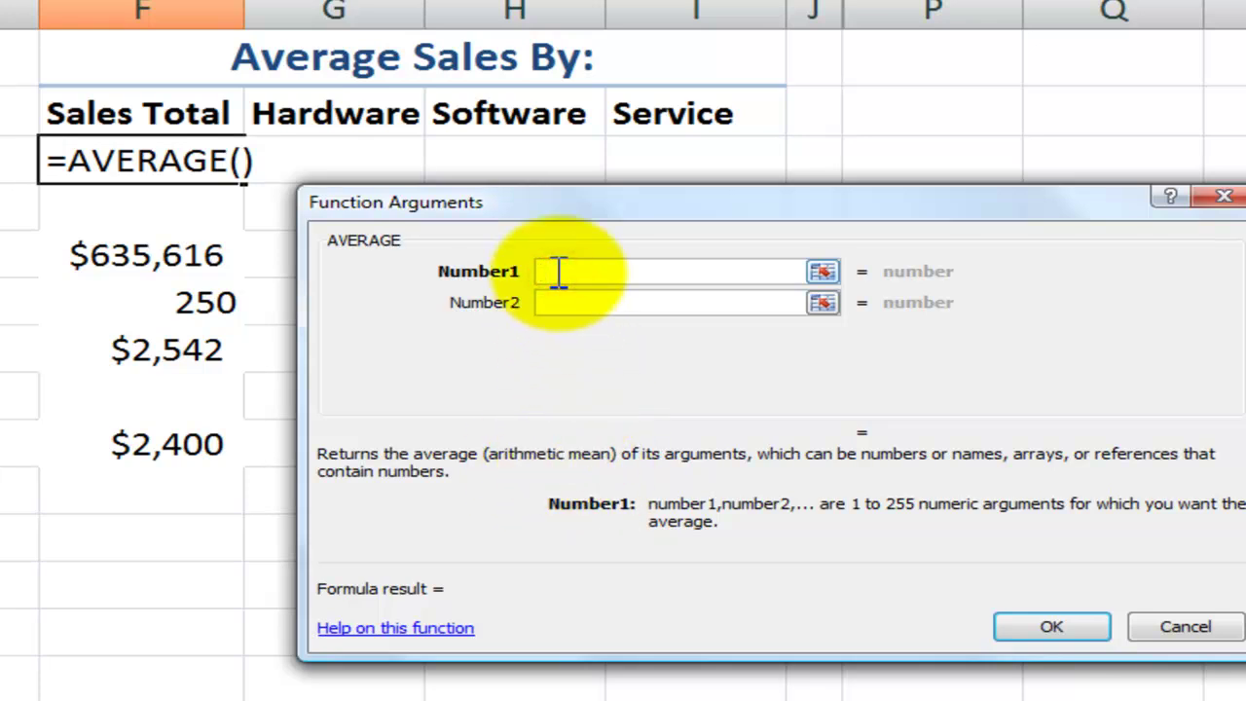
key(F3)
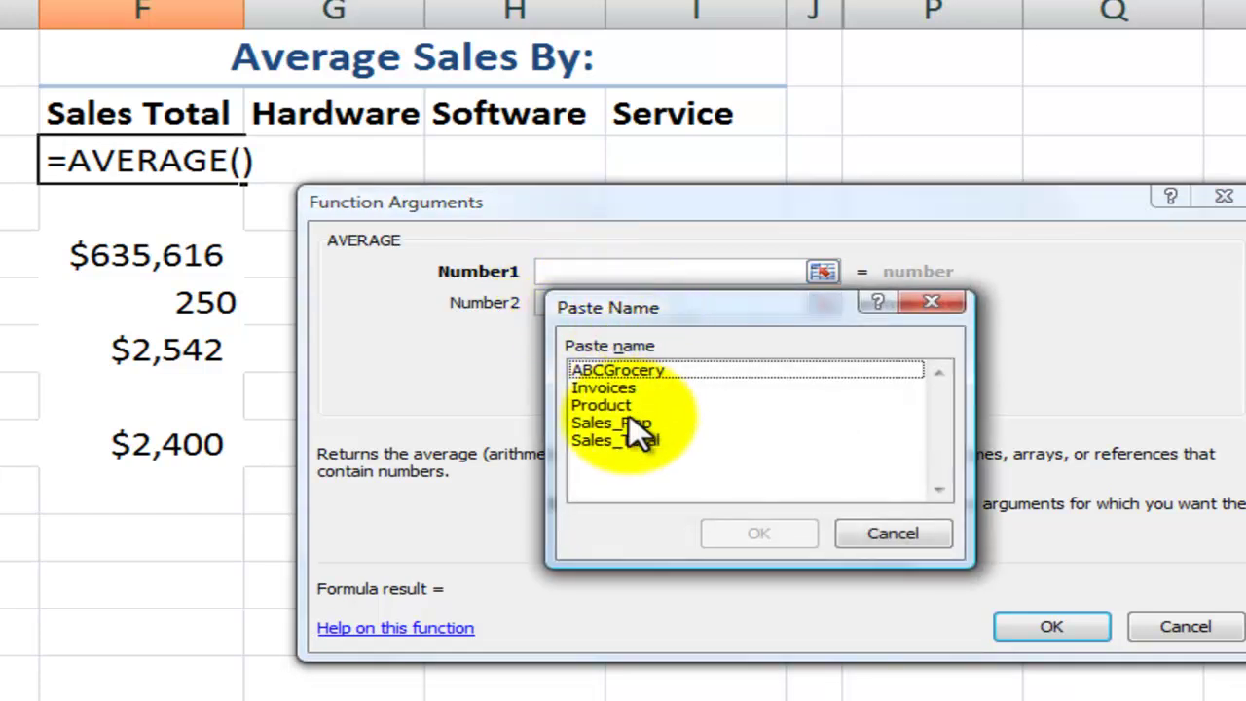
click(626, 439)
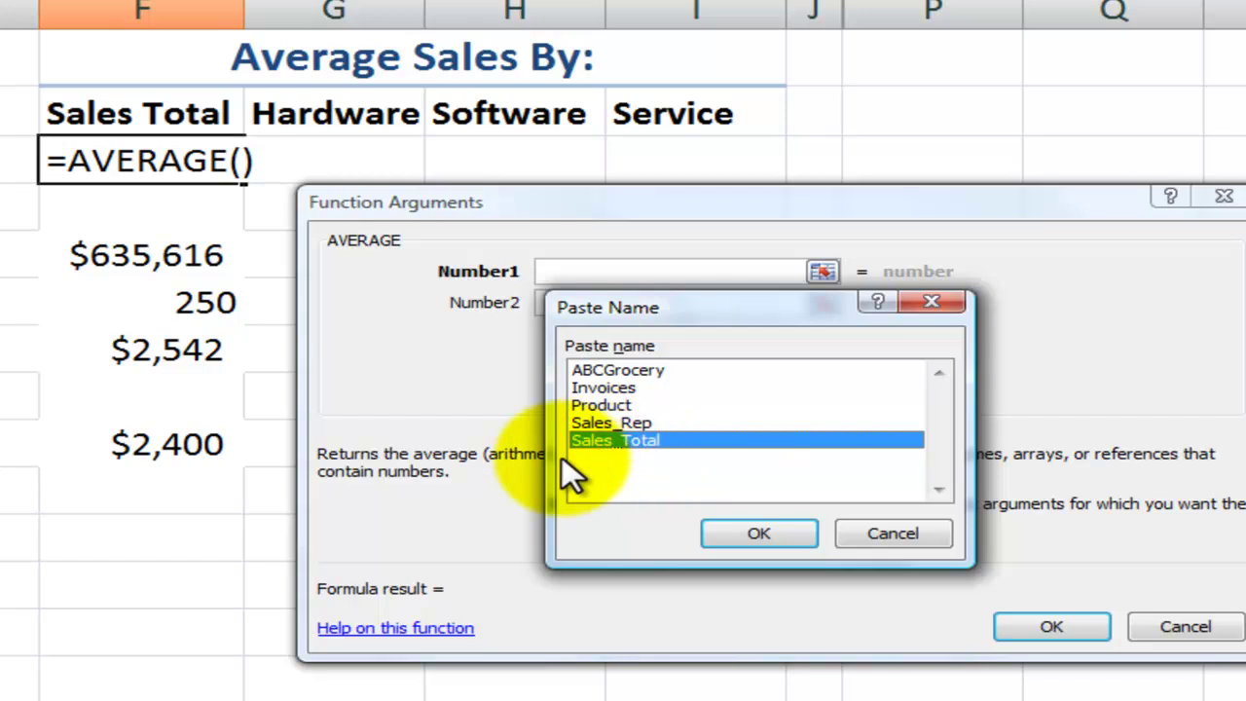
click(759, 538)
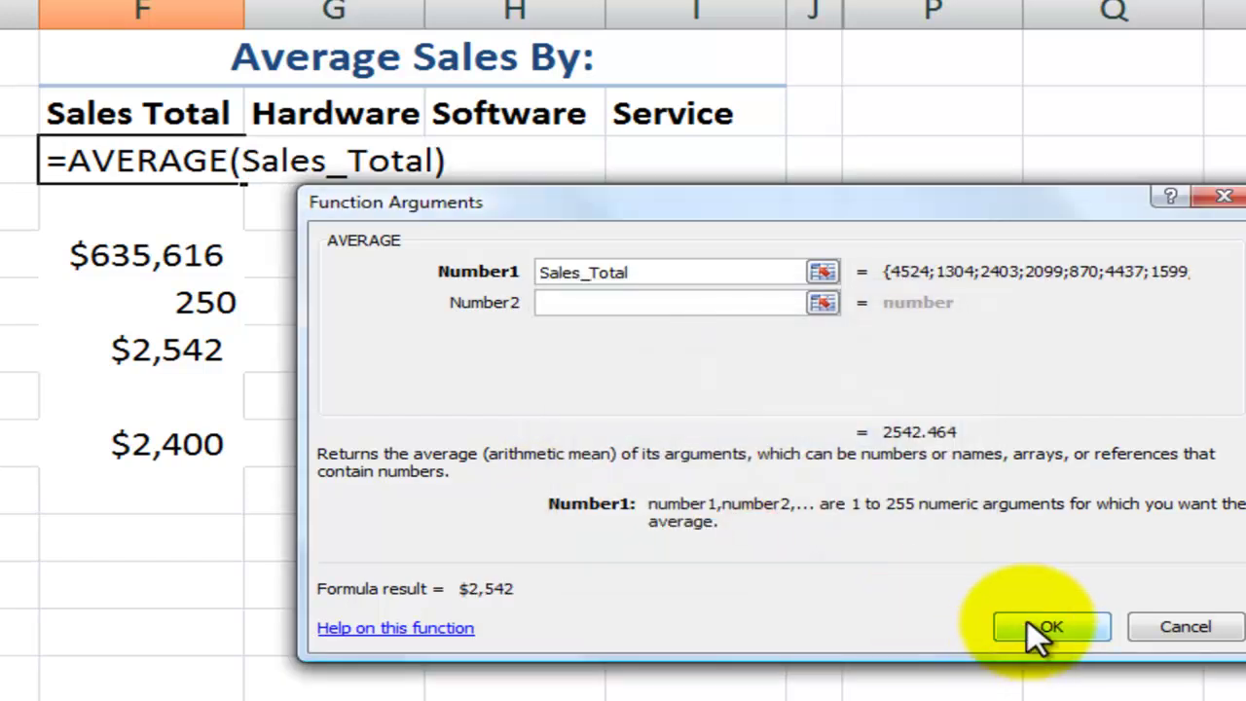
click(1030, 628)
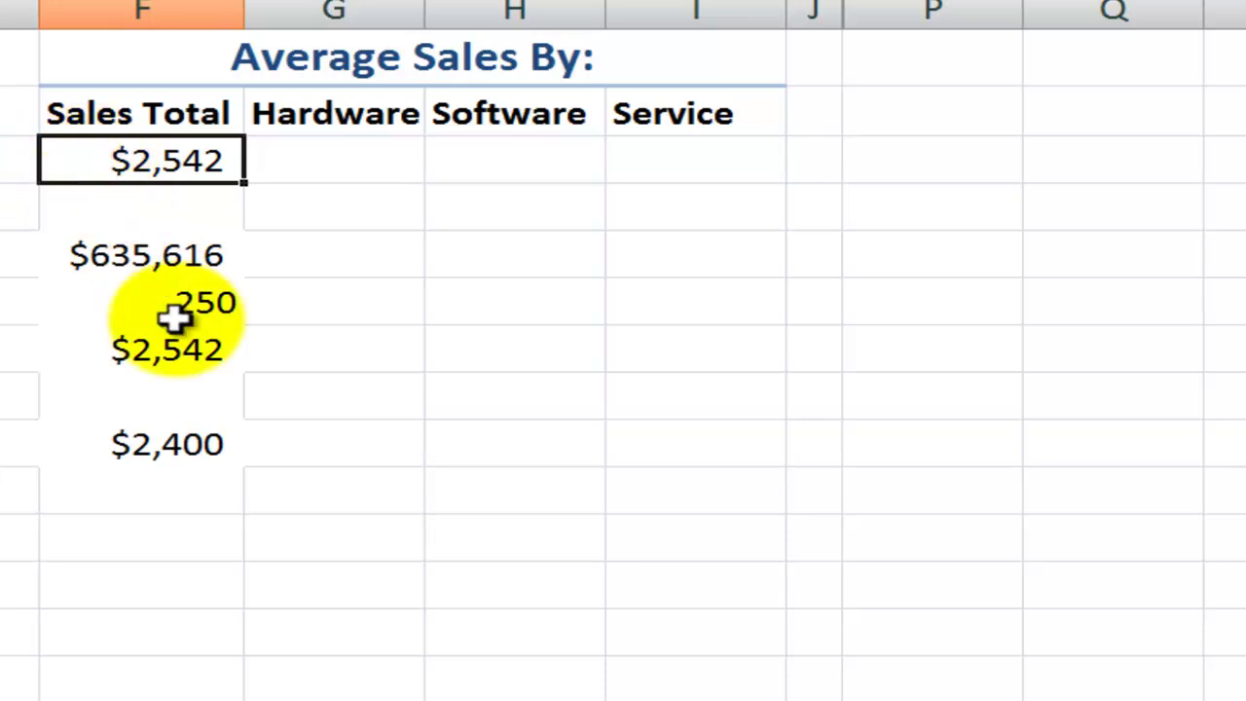
click(86, 351)
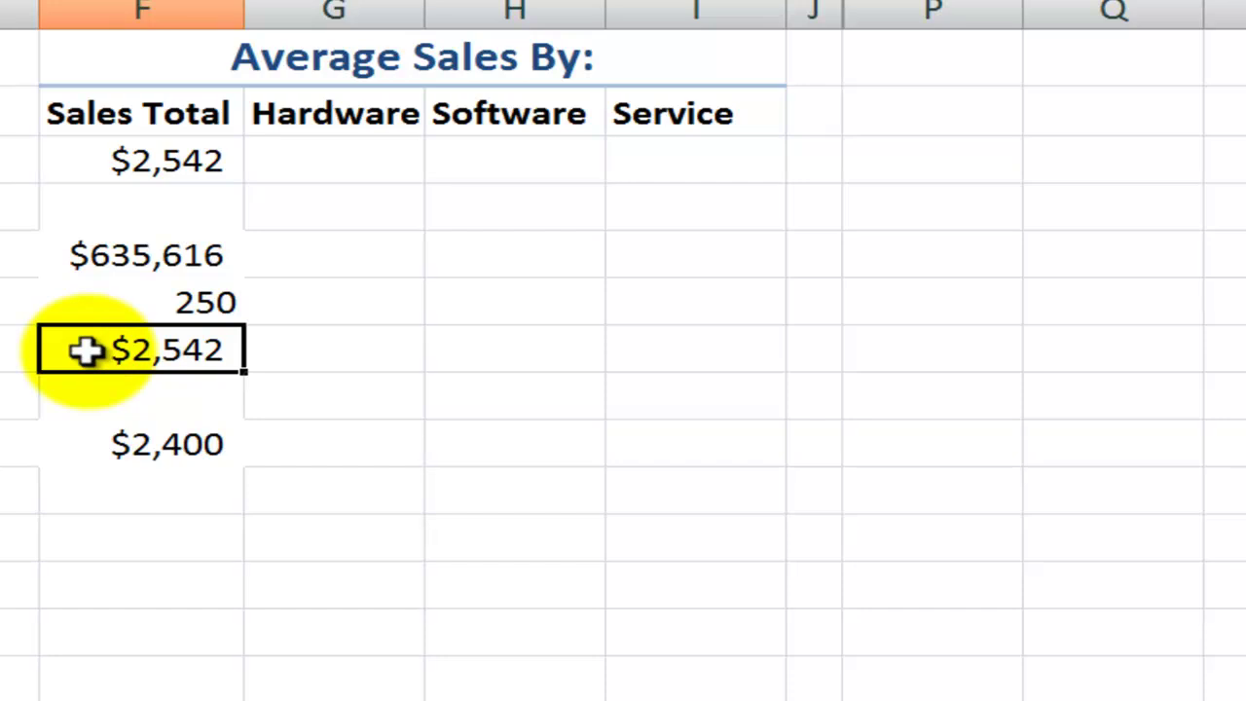
double_click(87, 351)
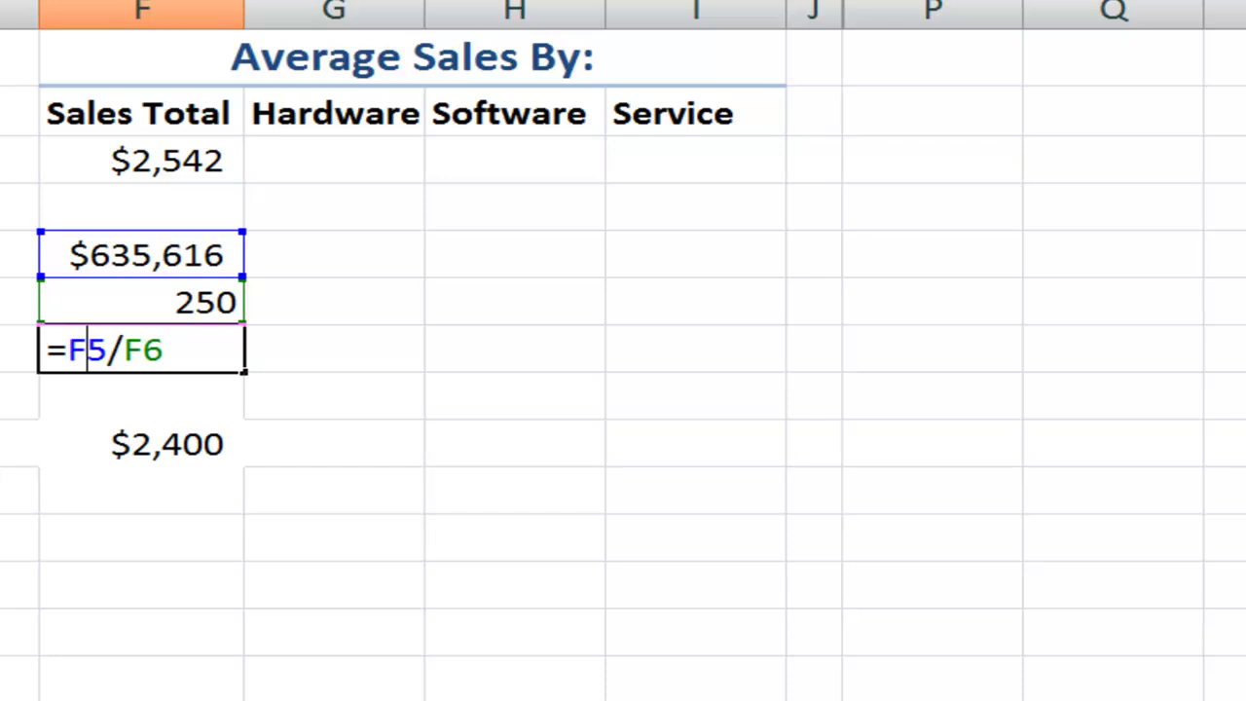
key(Escape)
double_click(144, 255)
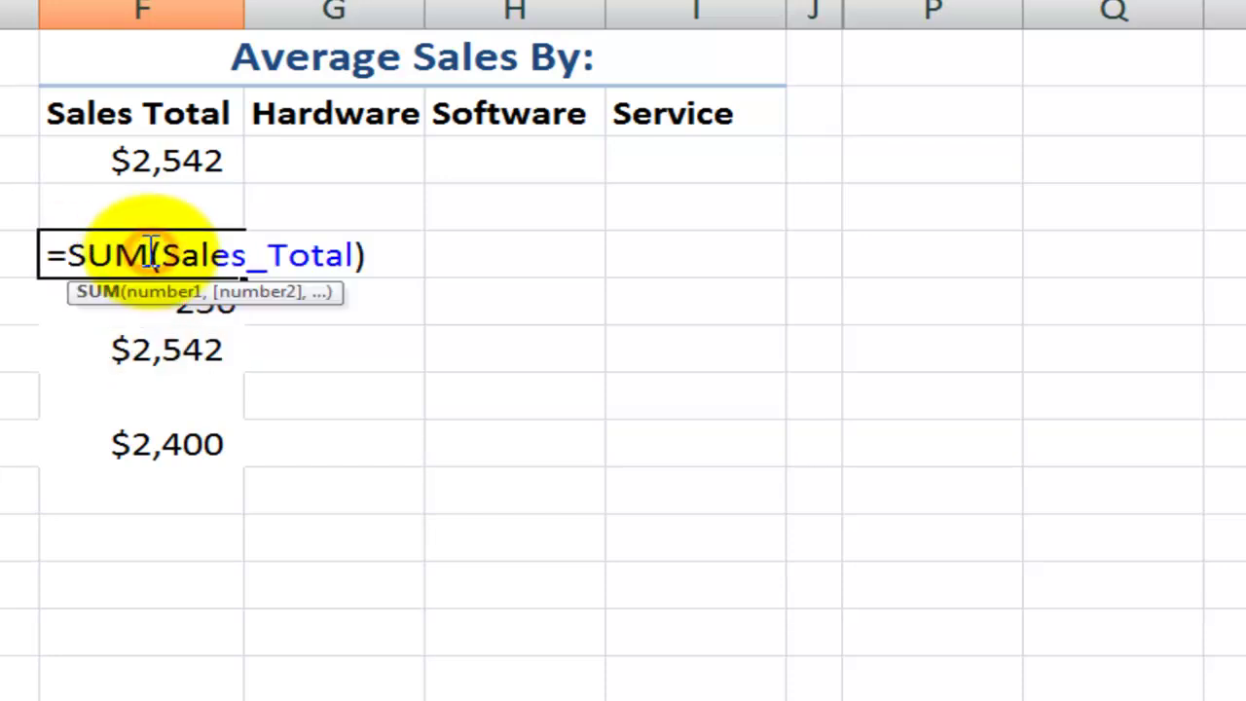
key(Escape)
double_click(133, 298)
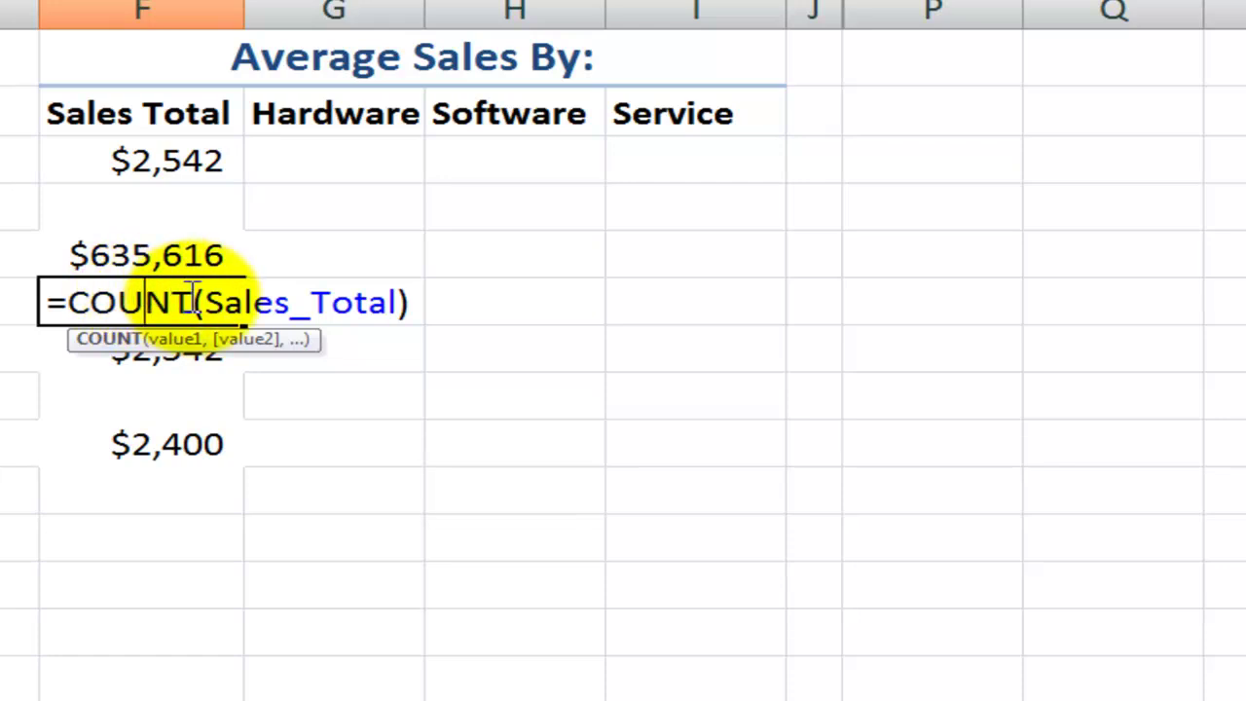
key(Escape)
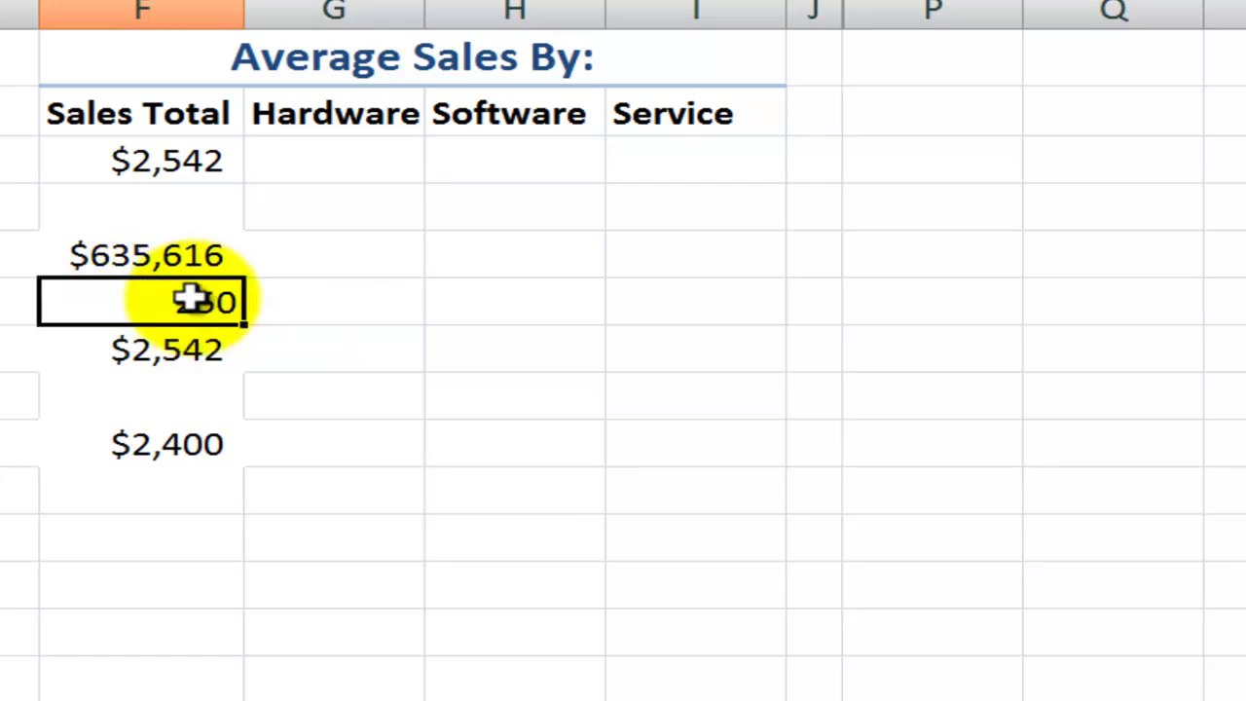
click(131, 350)
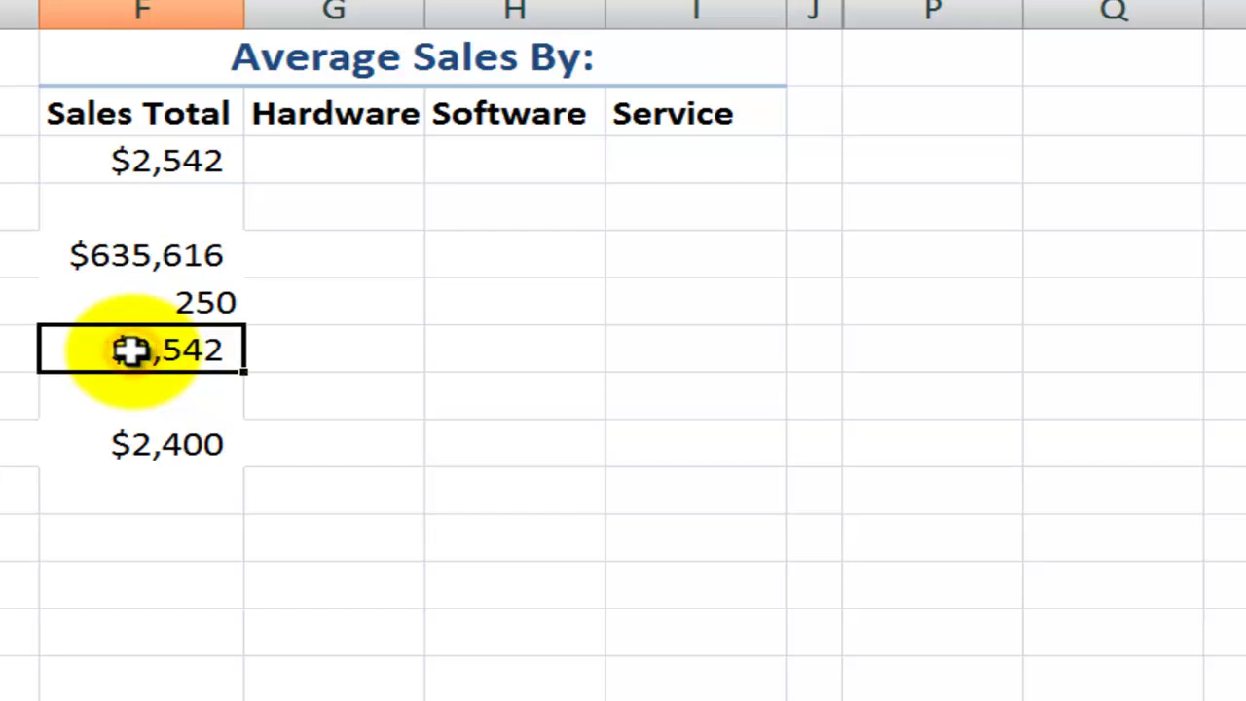
double_click(130, 351)
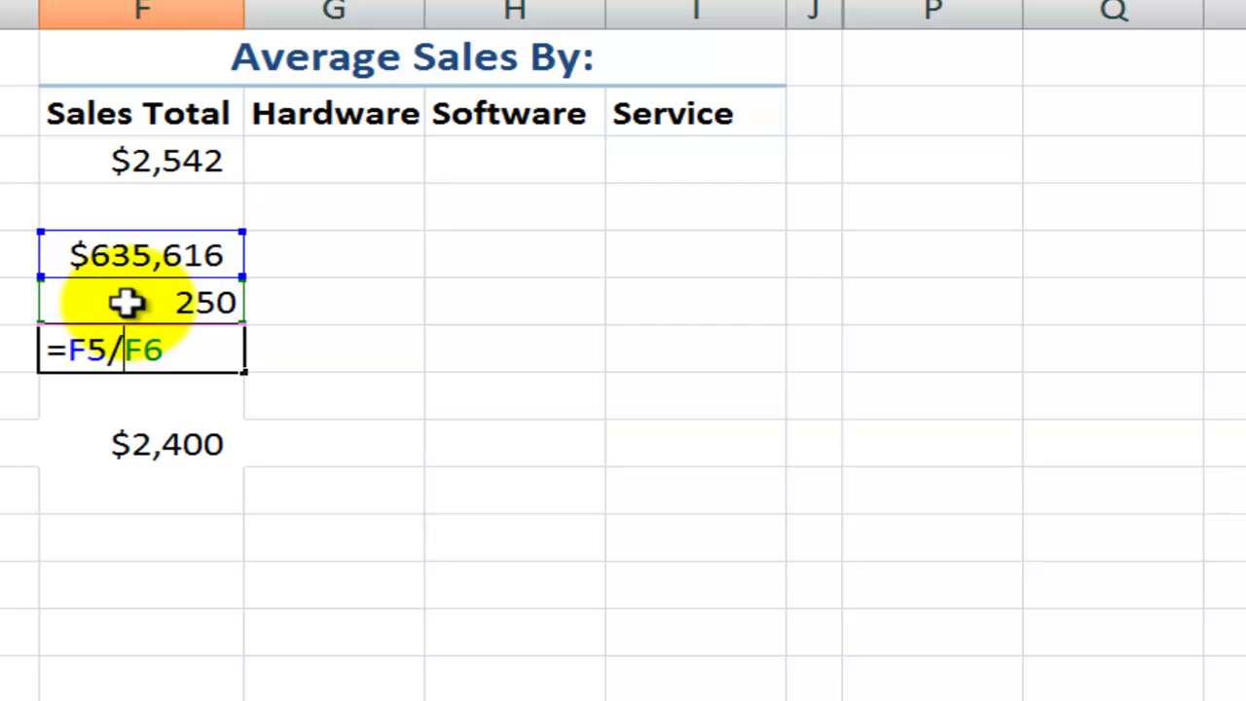
key(Escape)
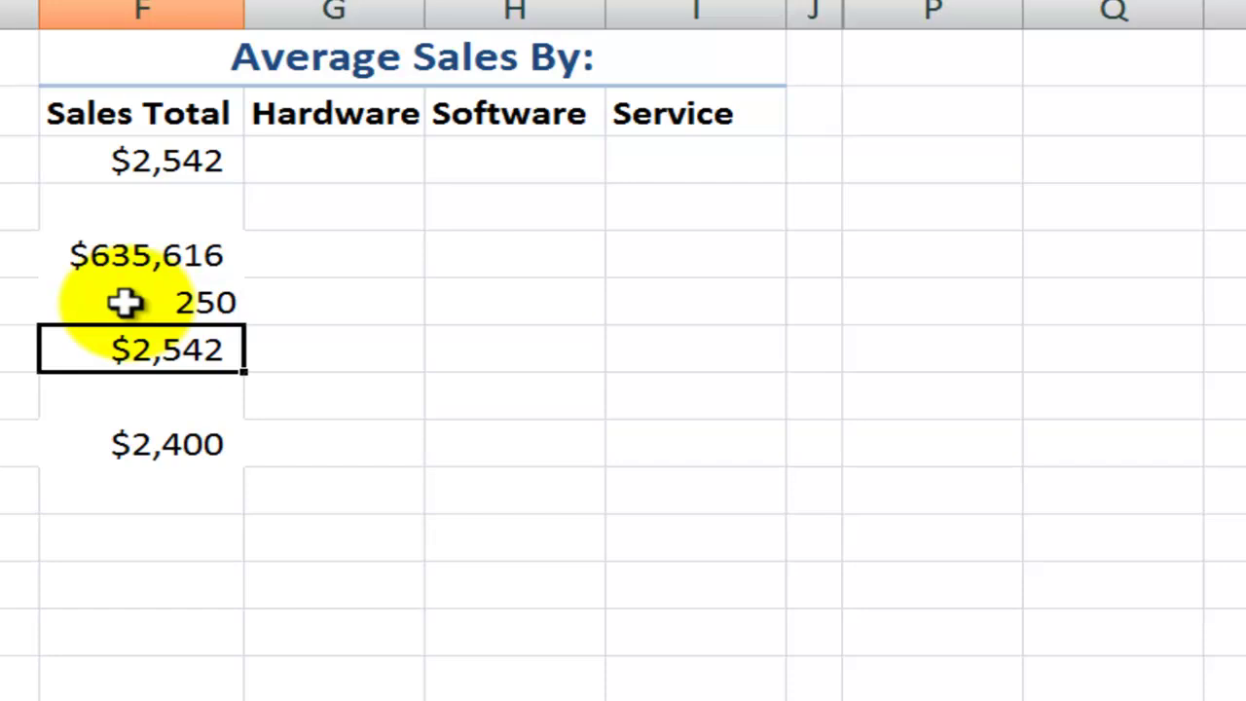
click(93, 445)
double_click(93, 445)
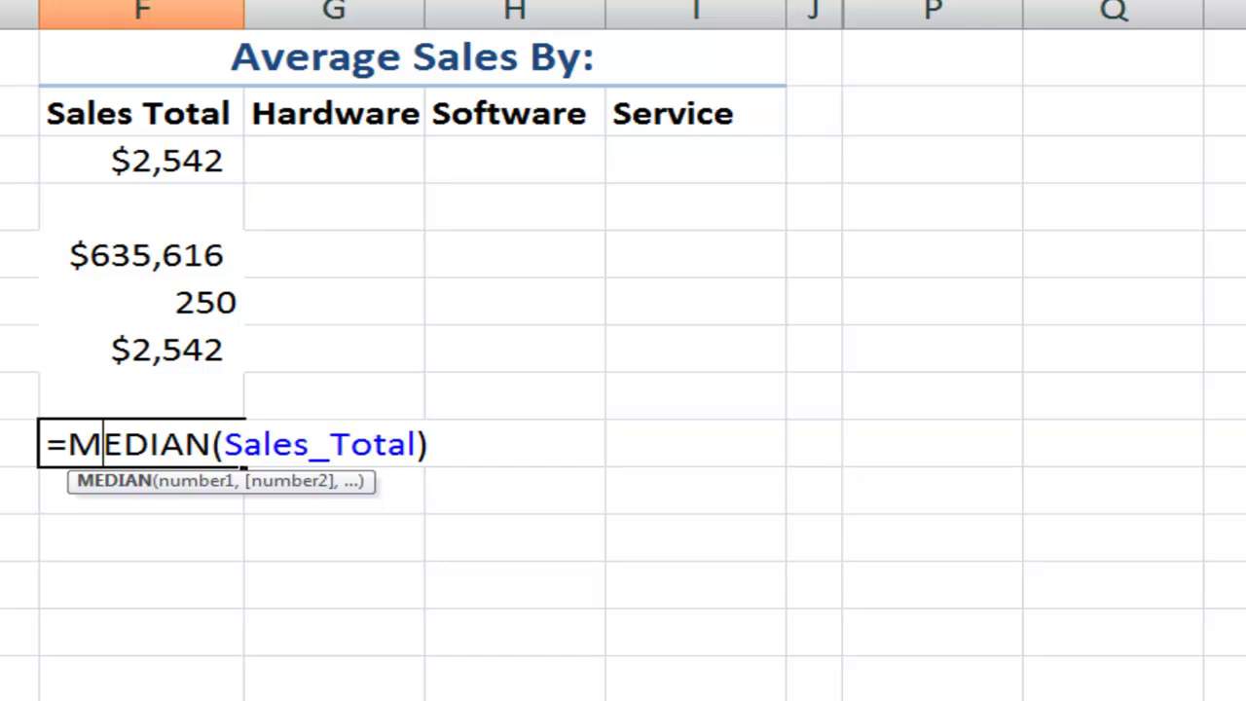
key(shift+F3)
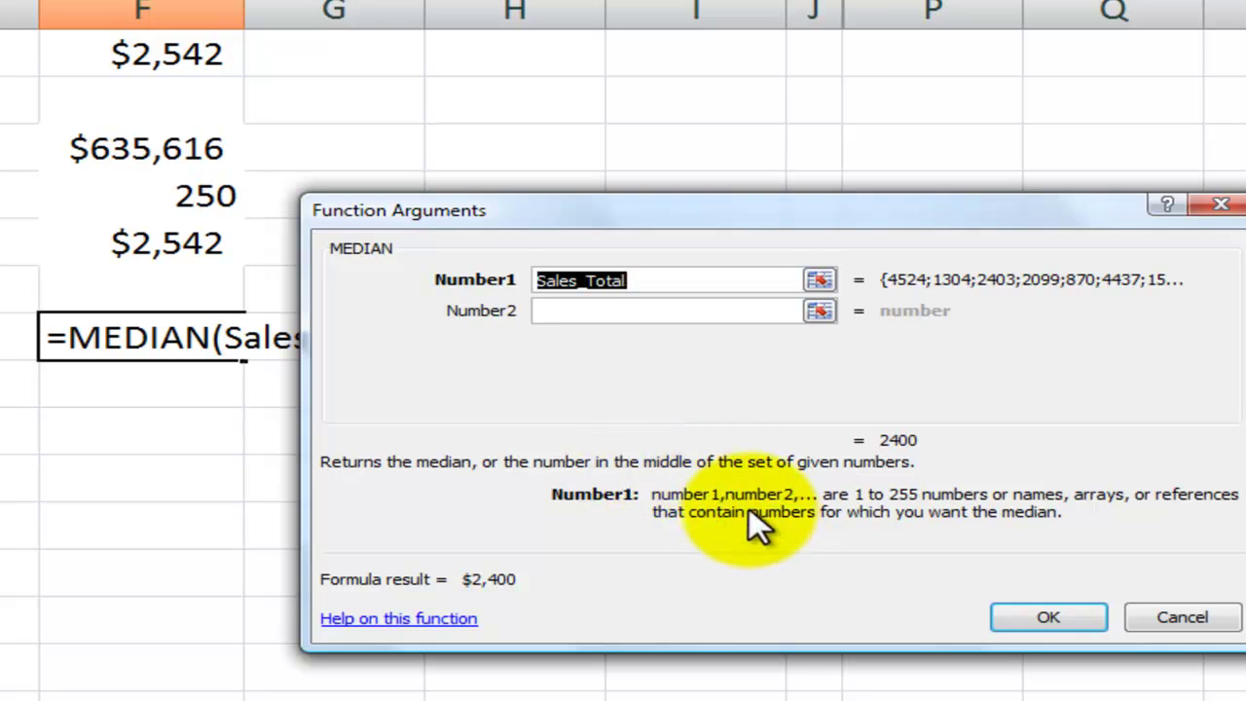
key(Return)
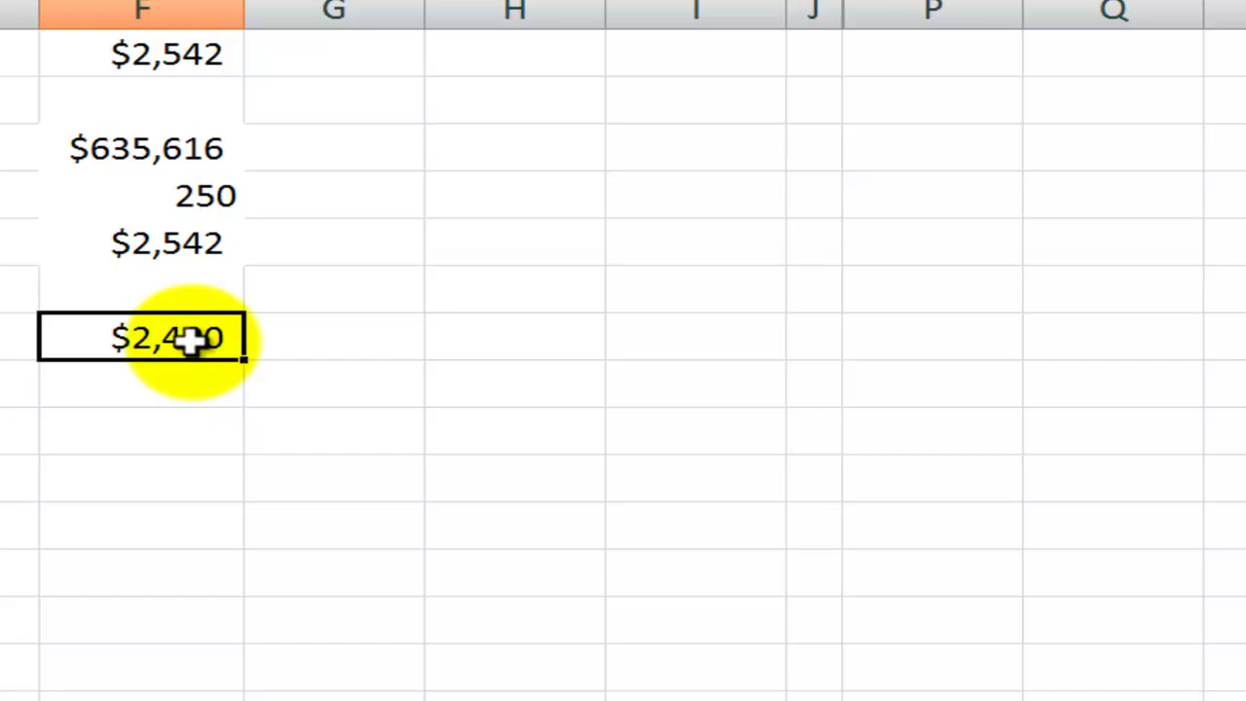
key(Up)
key(Up)
key(Up)
key(Up)
key(Up)
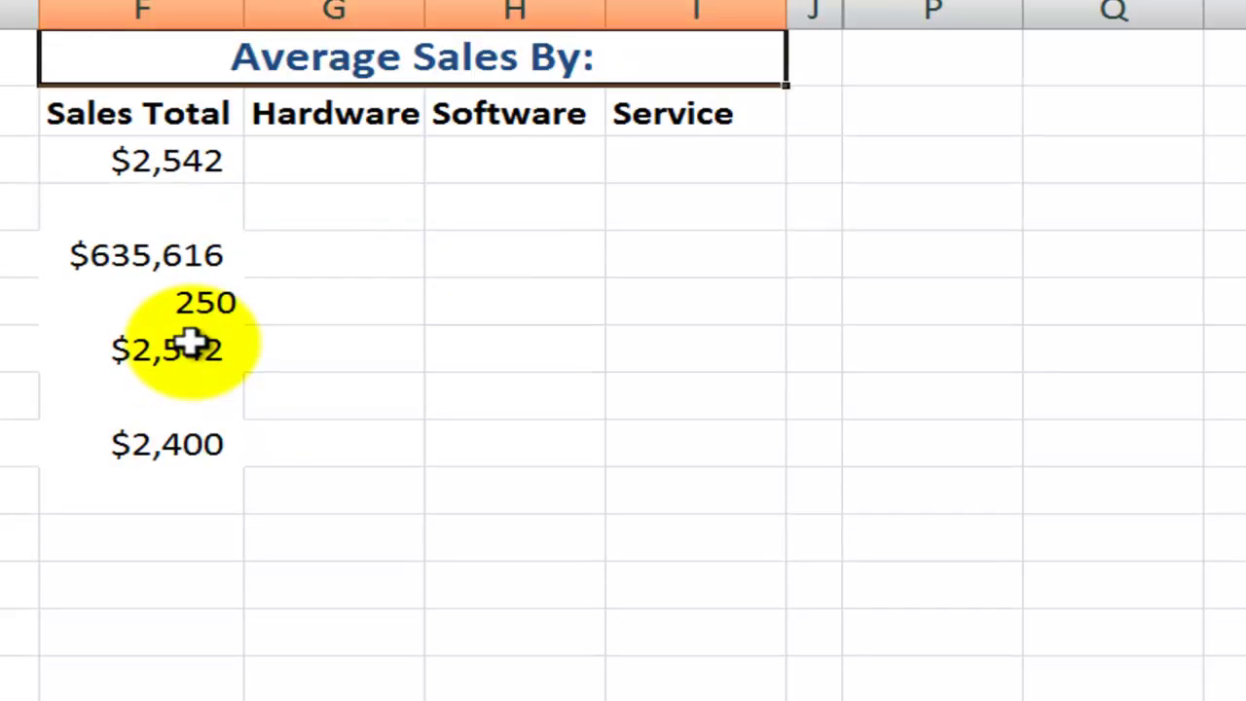
Review the Sales Total and product headers, then select the empty Hardware cell G3.
click(327, 159)
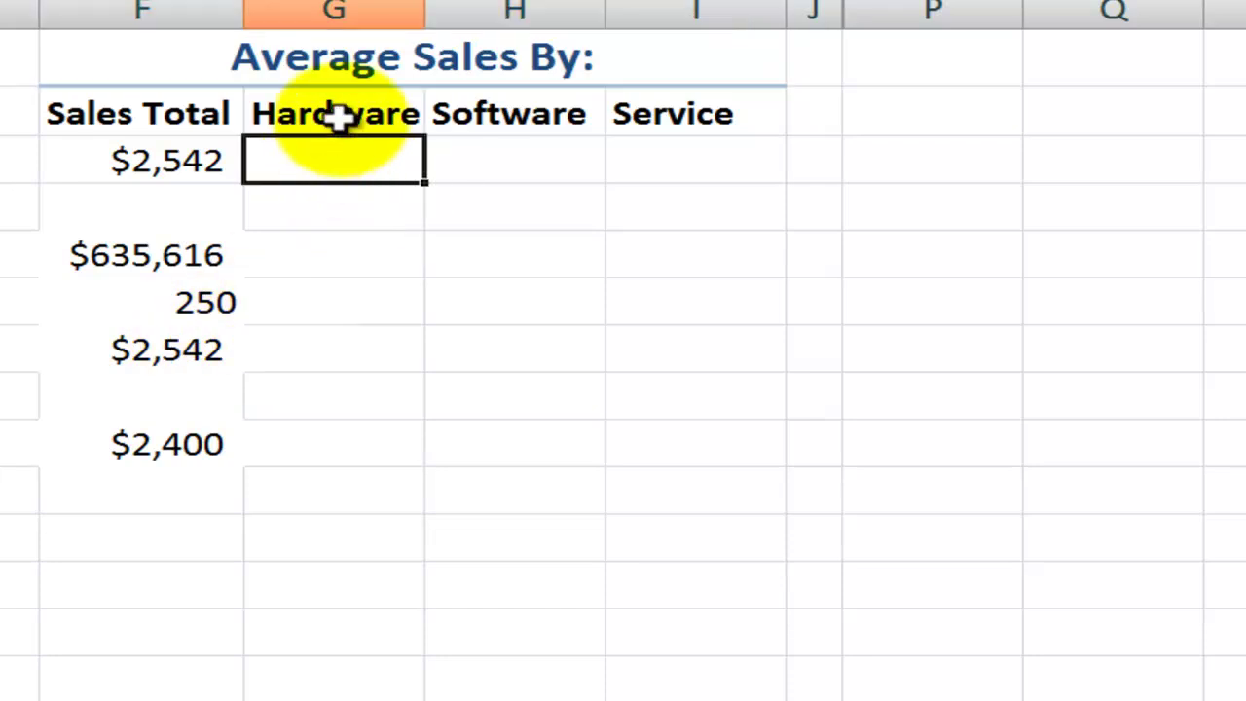
click(338, 115)
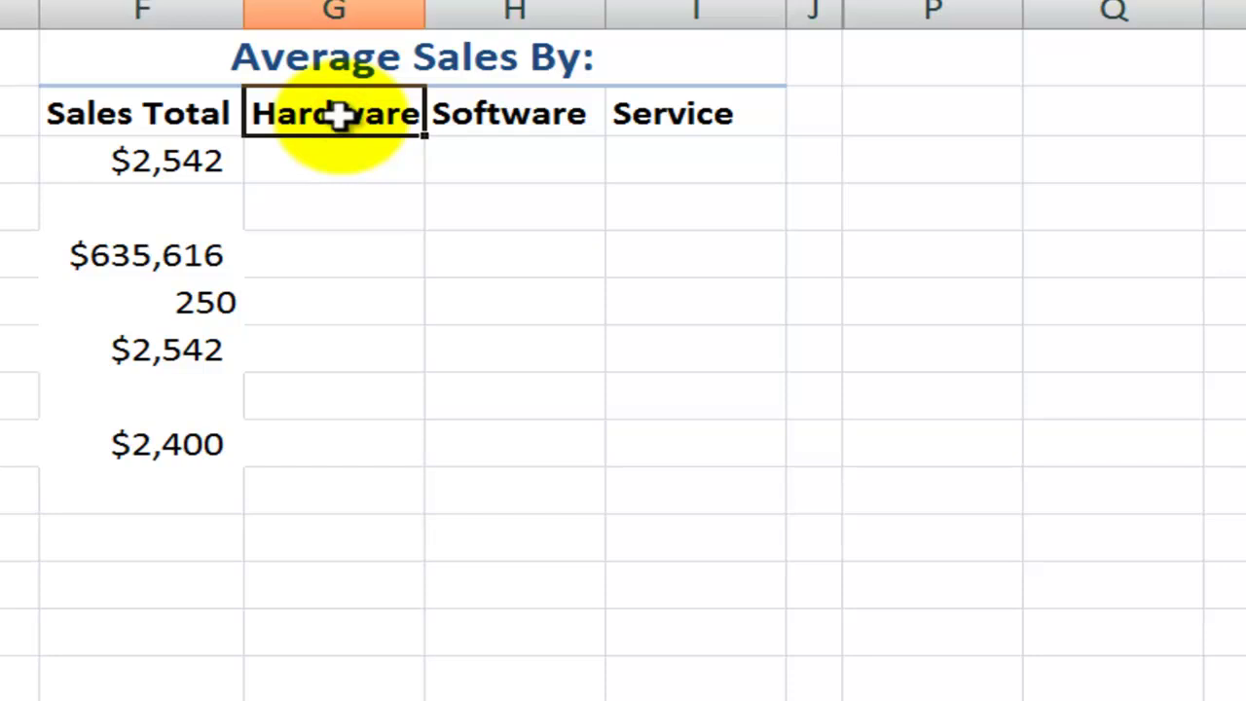
click(172, 114)
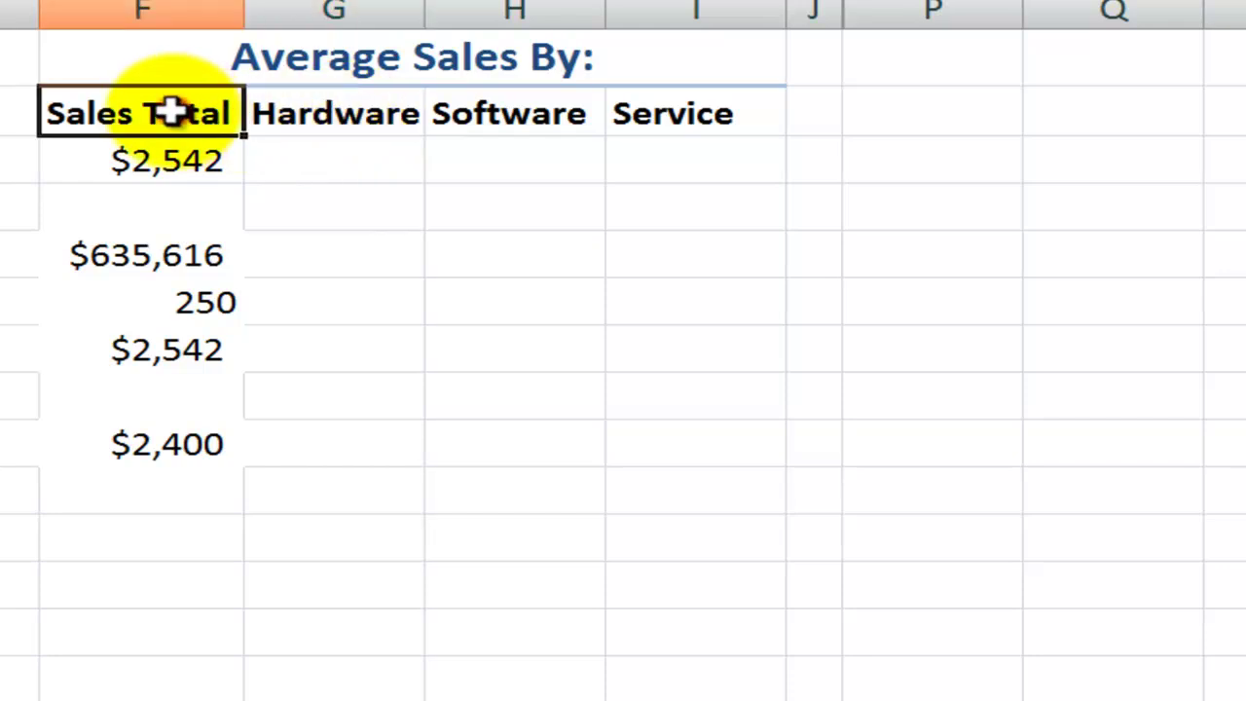
click(364, 119)
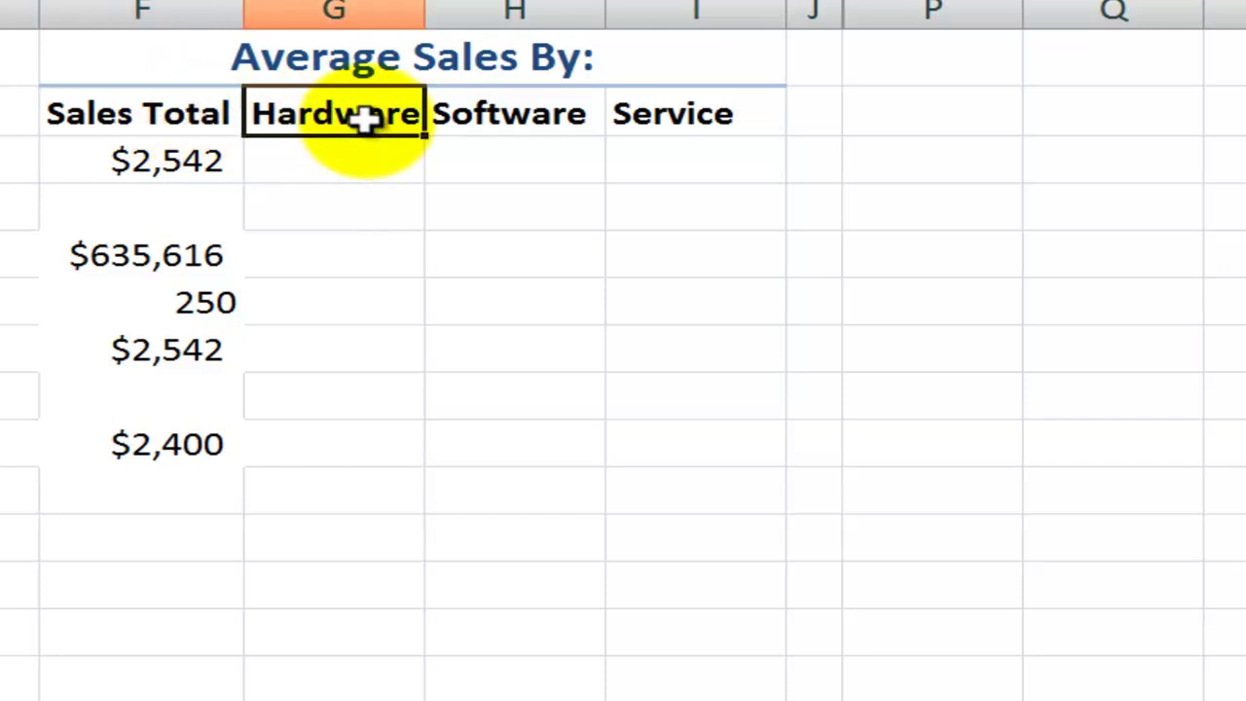
click(513, 118)
click(662, 110)
click(369, 112)
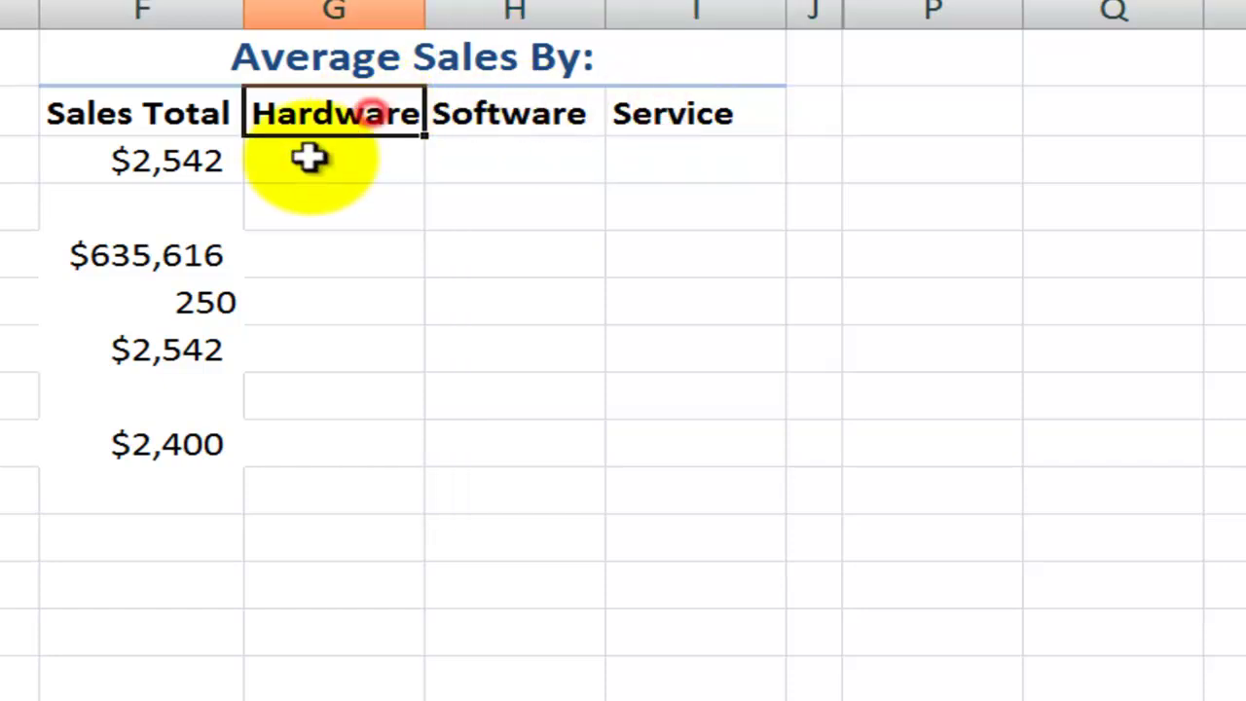
click(305, 159)
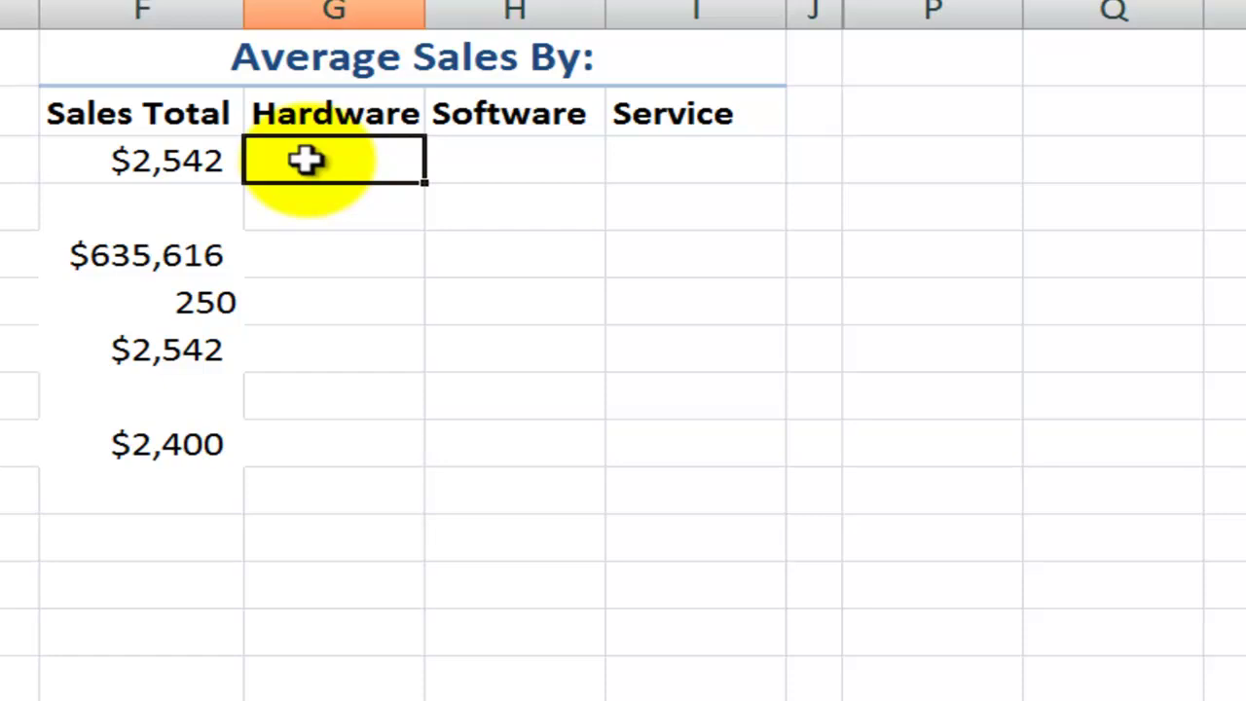
Start an AVERAGEIF in G3 with the named range Product as its Range.
text(=aver)
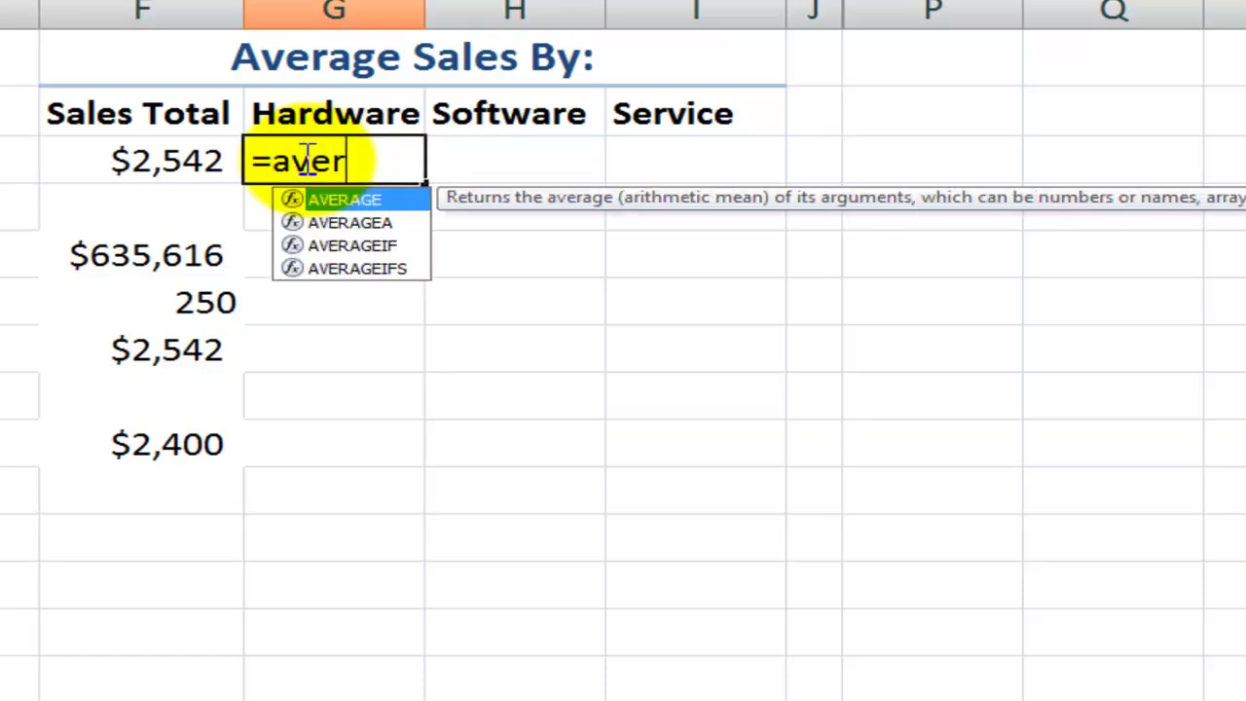
key(Down)
key(Down)
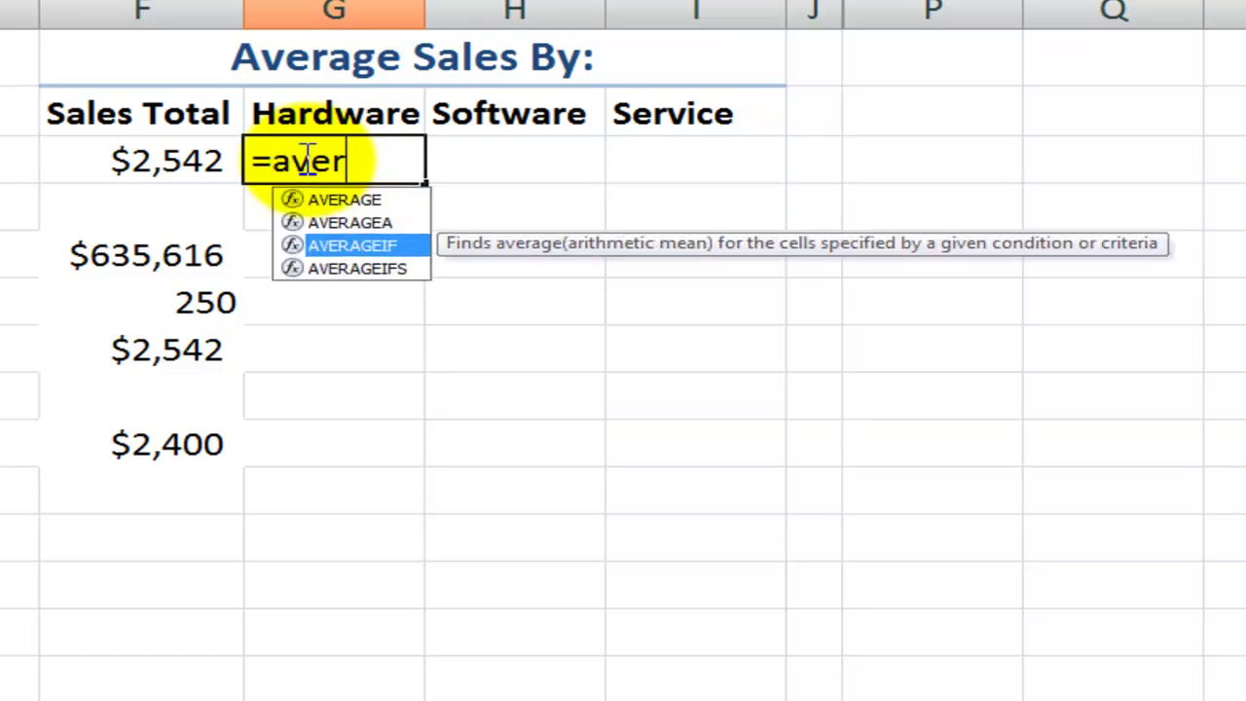
key(Tab)
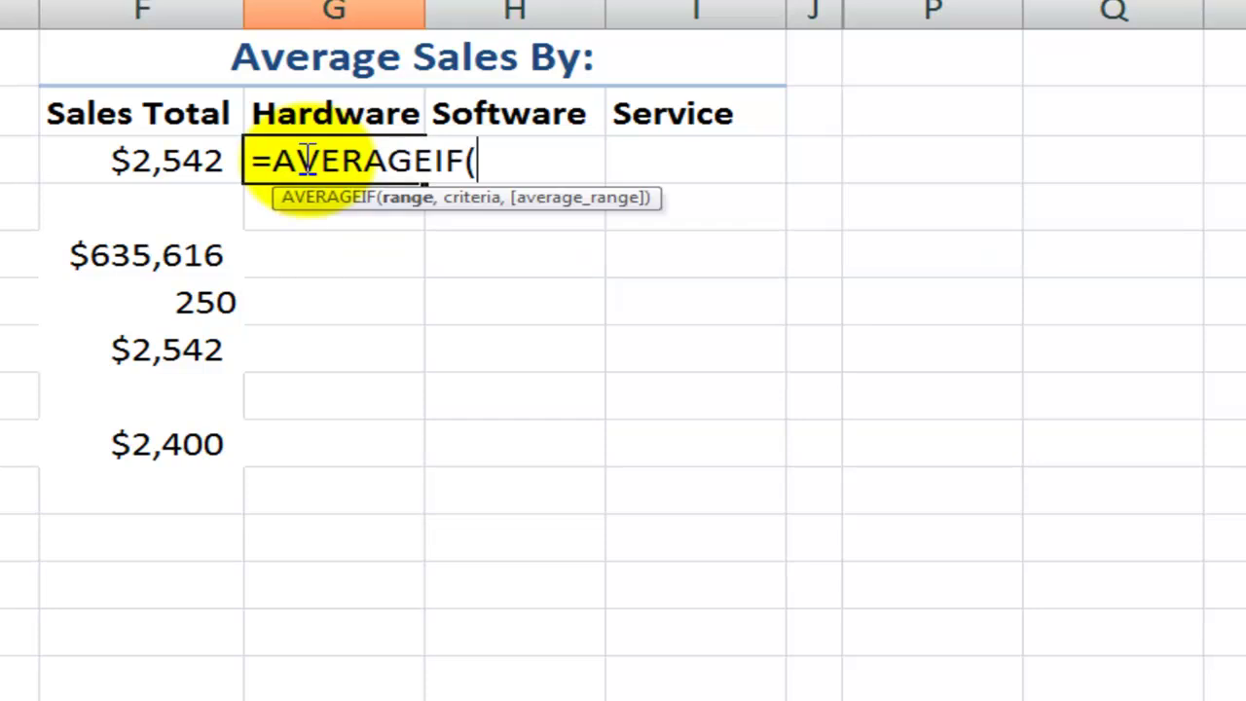
key(ctrl+a)
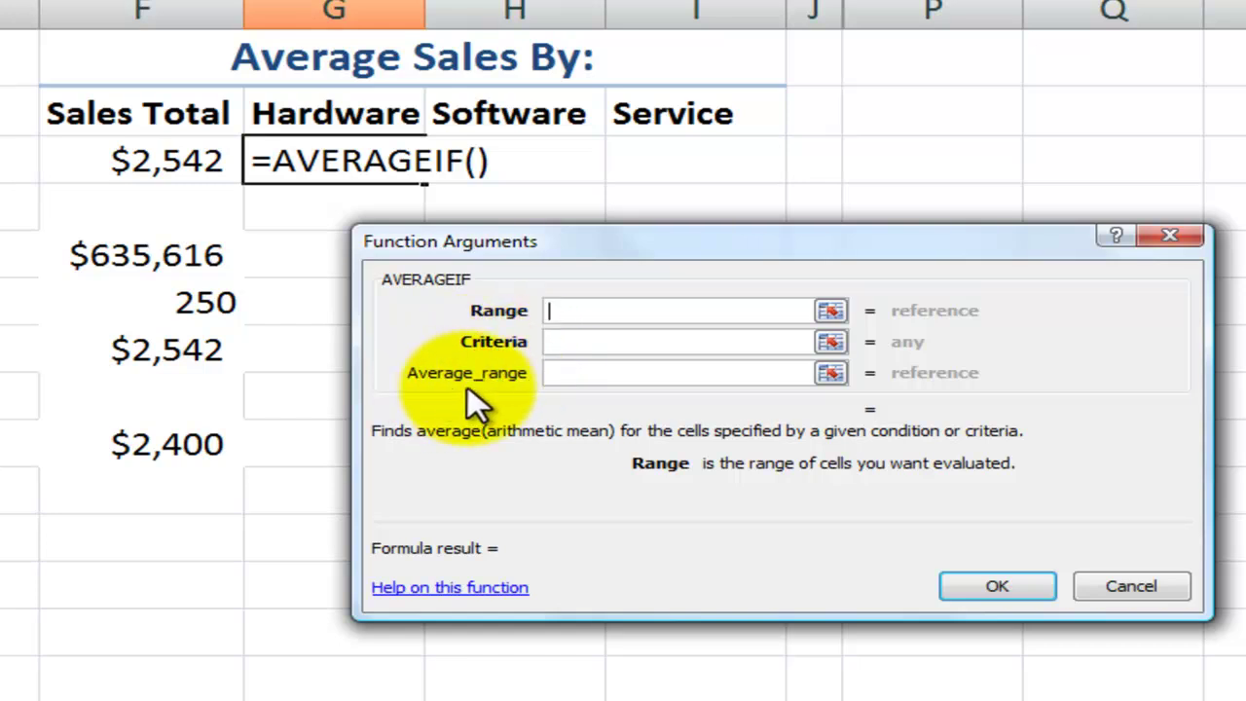
click(591, 311)
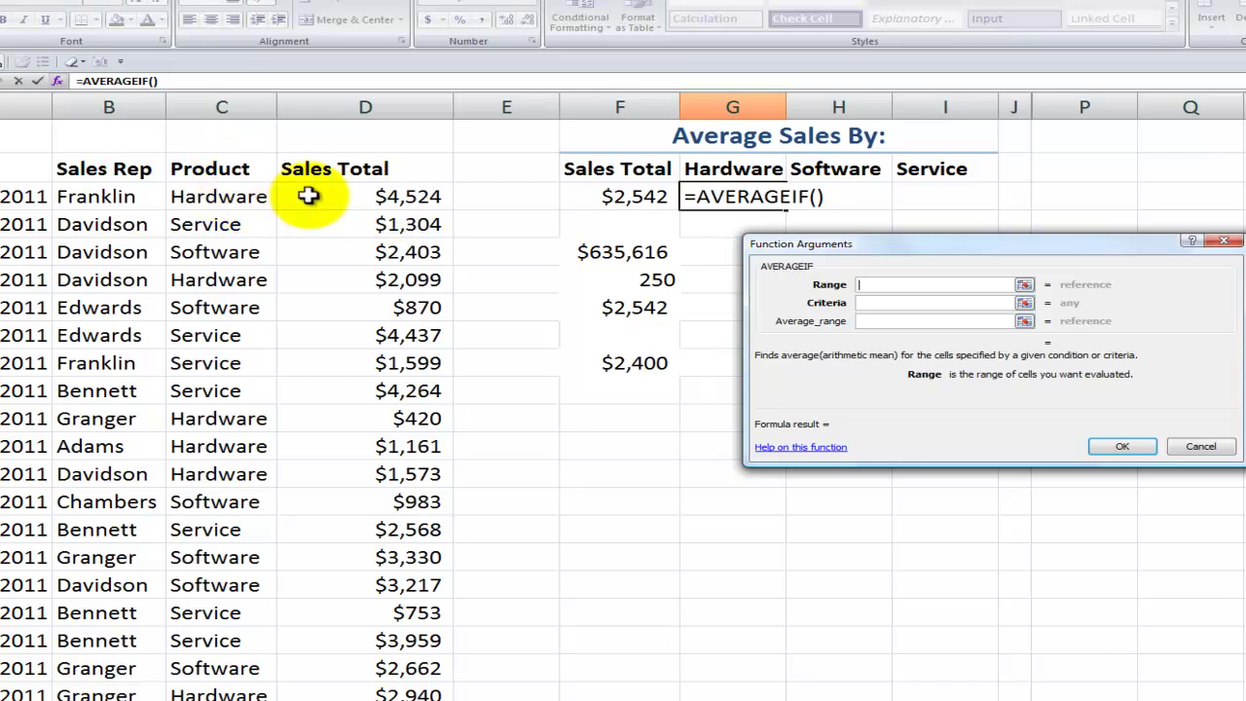
key(F3)
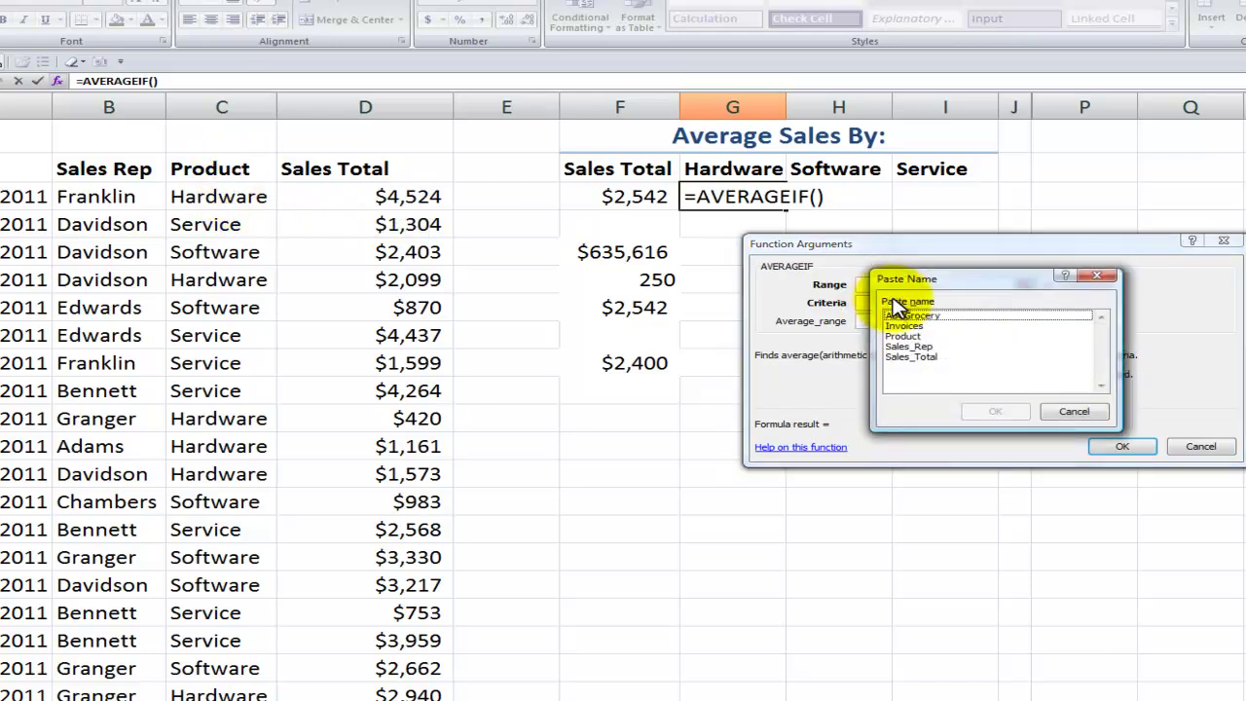
click(904, 336)
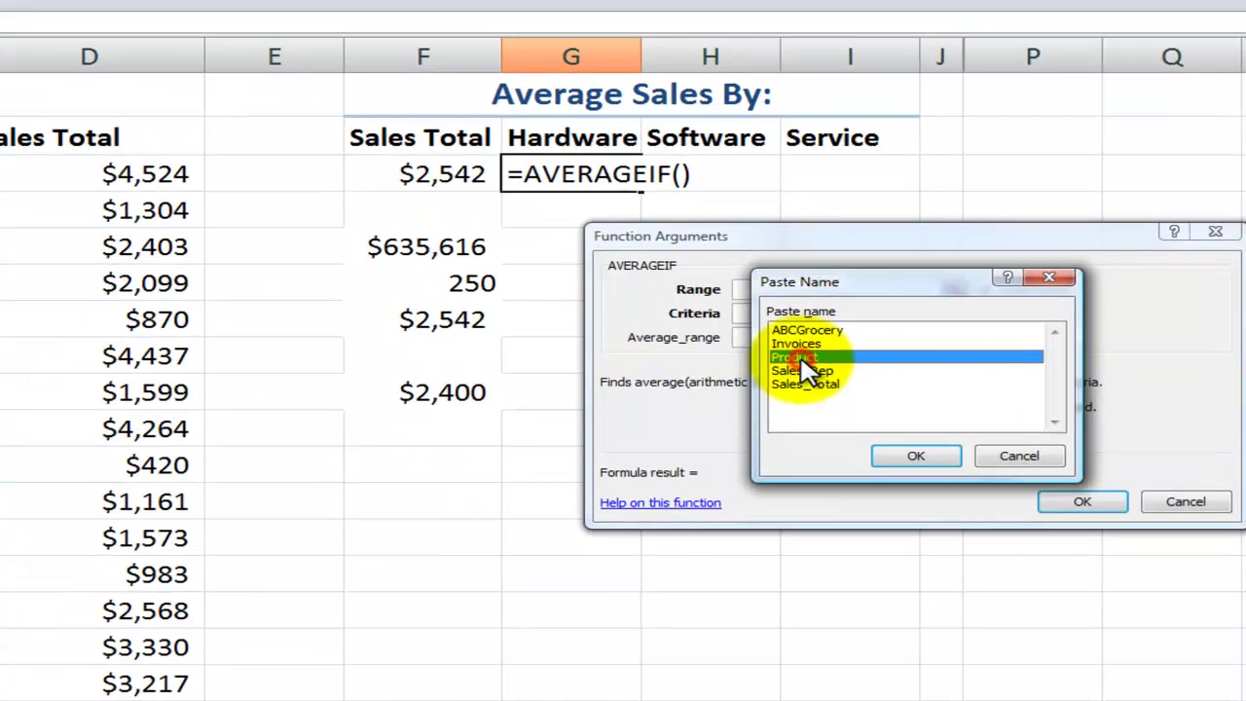
click(995, 411)
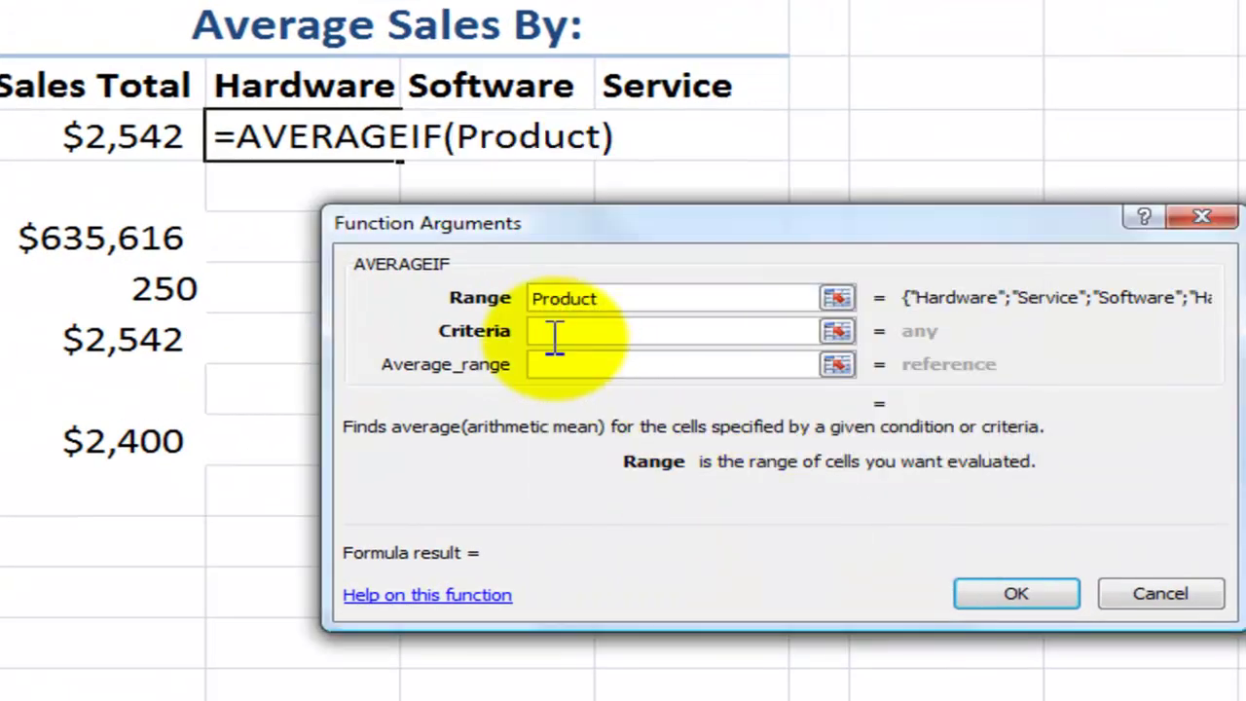
Set the criteria to Hardware header G2 and the average range to Sales_Total.
click(545, 331)
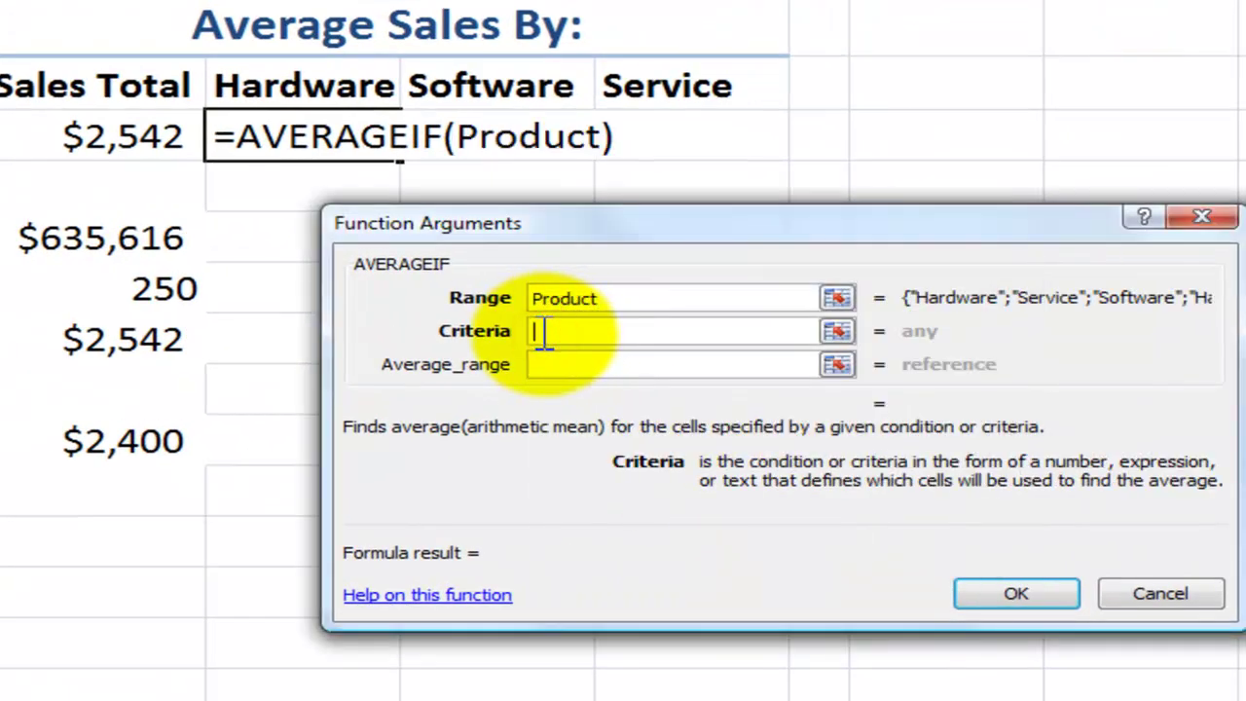
click(324, 86)
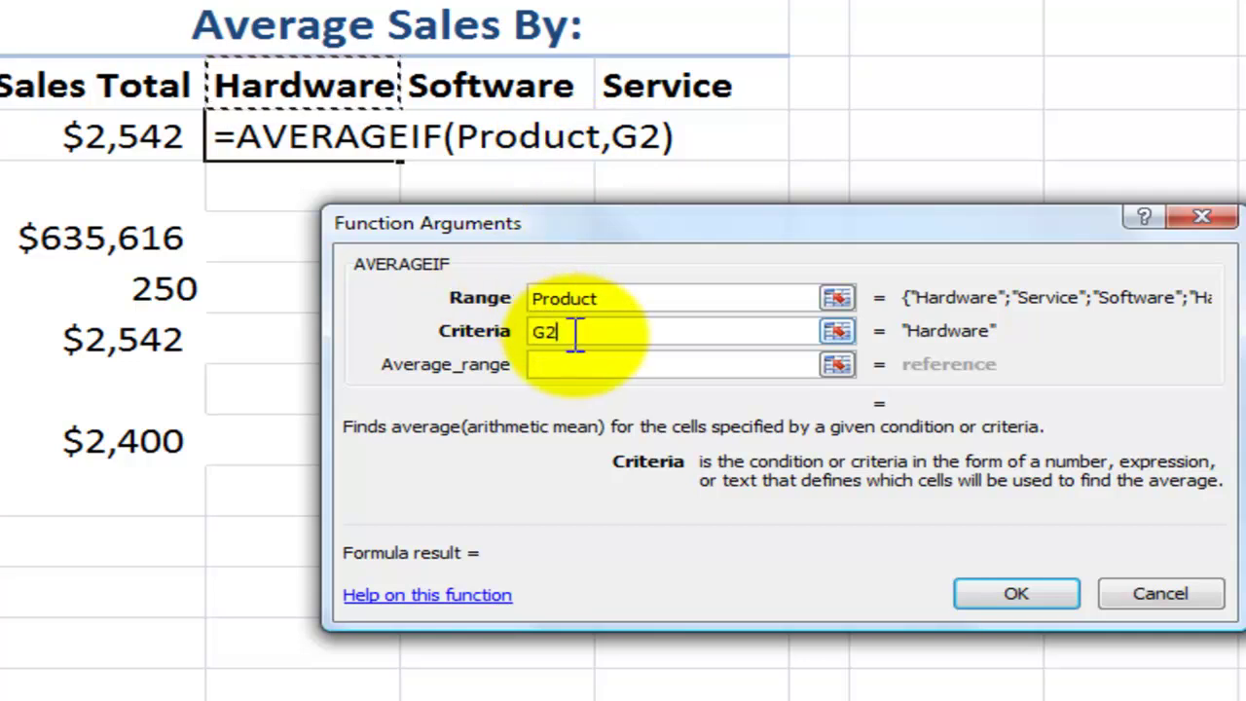
click(535, 363)
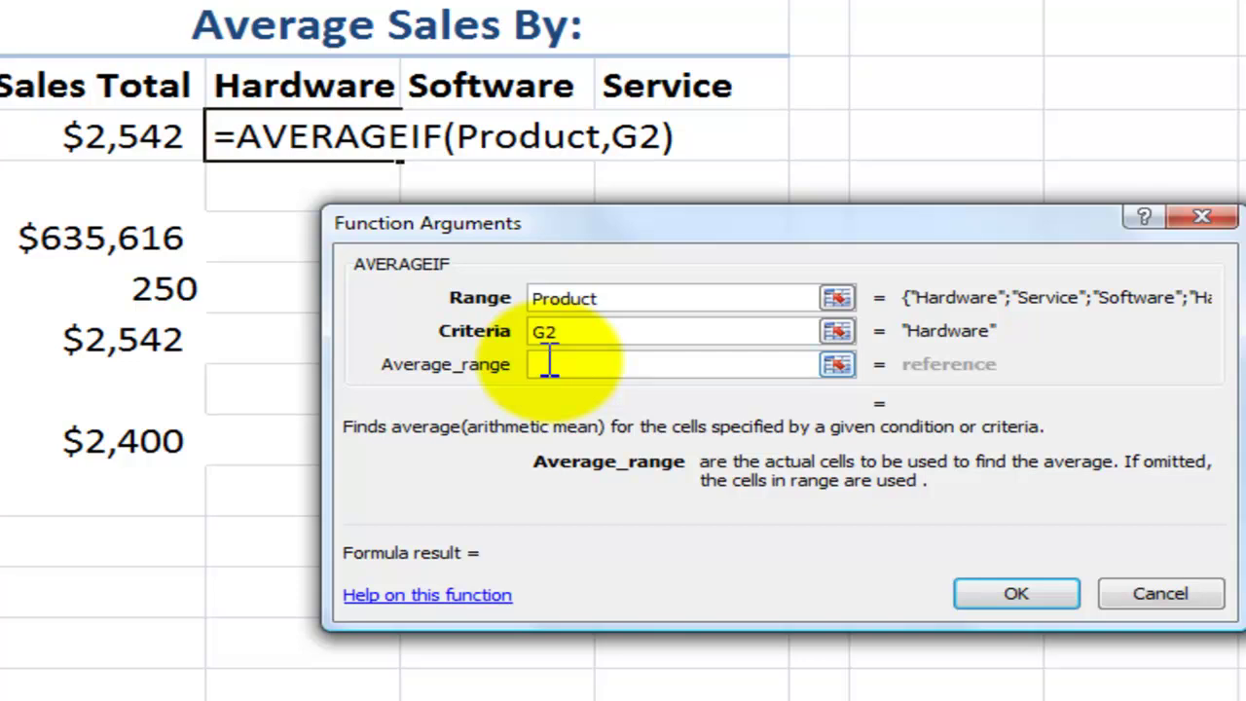
key(F3)
click(631, 430)
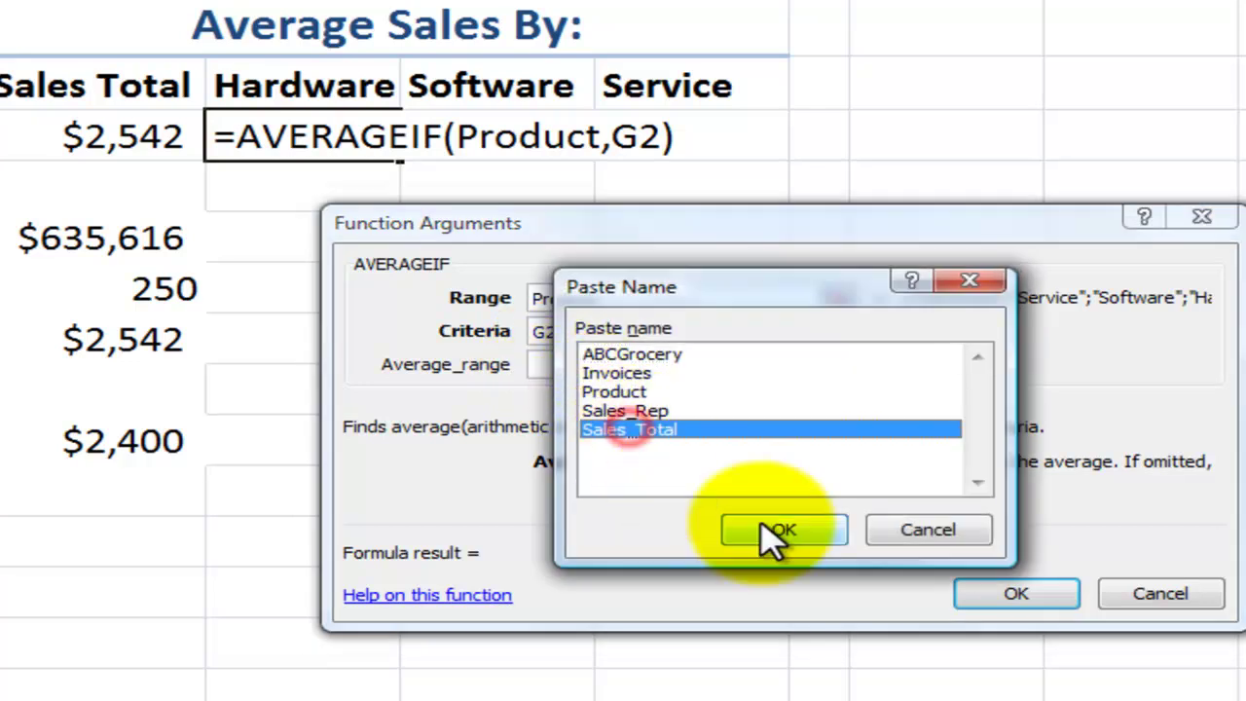
click(776, 532)
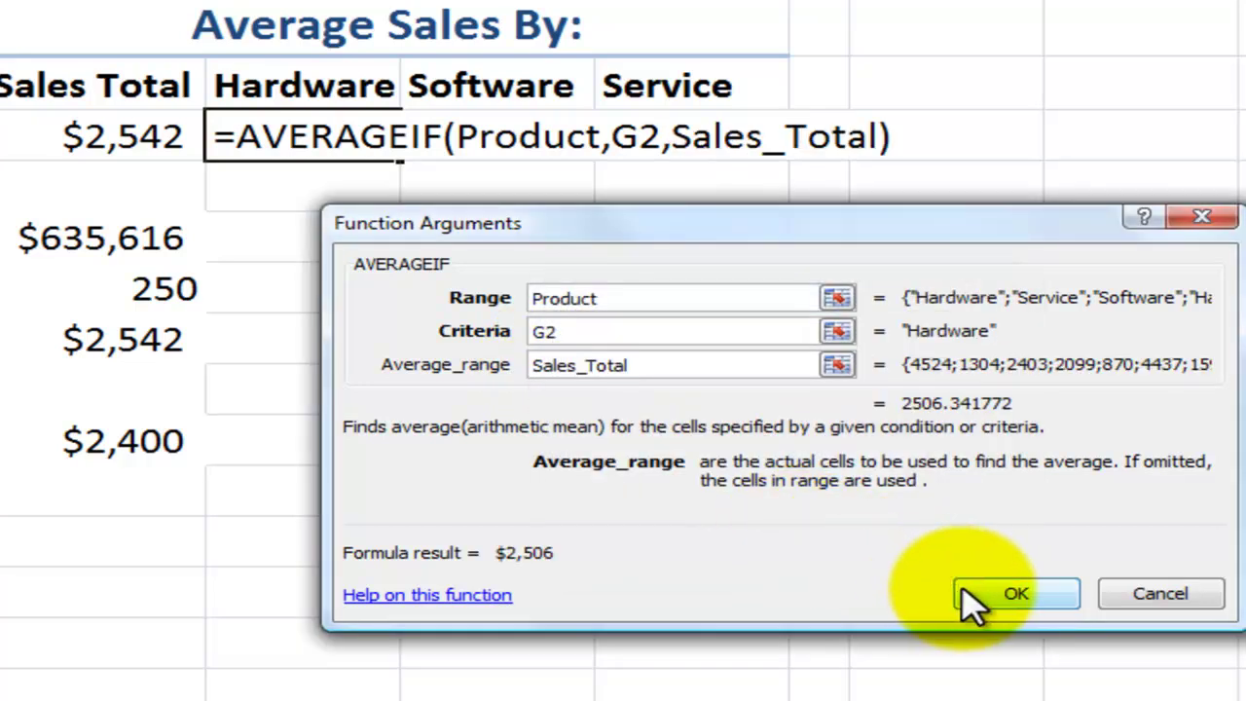
Confirm the Hardware AVERAGEIF ($2,506) and fill it across to Software and Service.
click(965, 592)
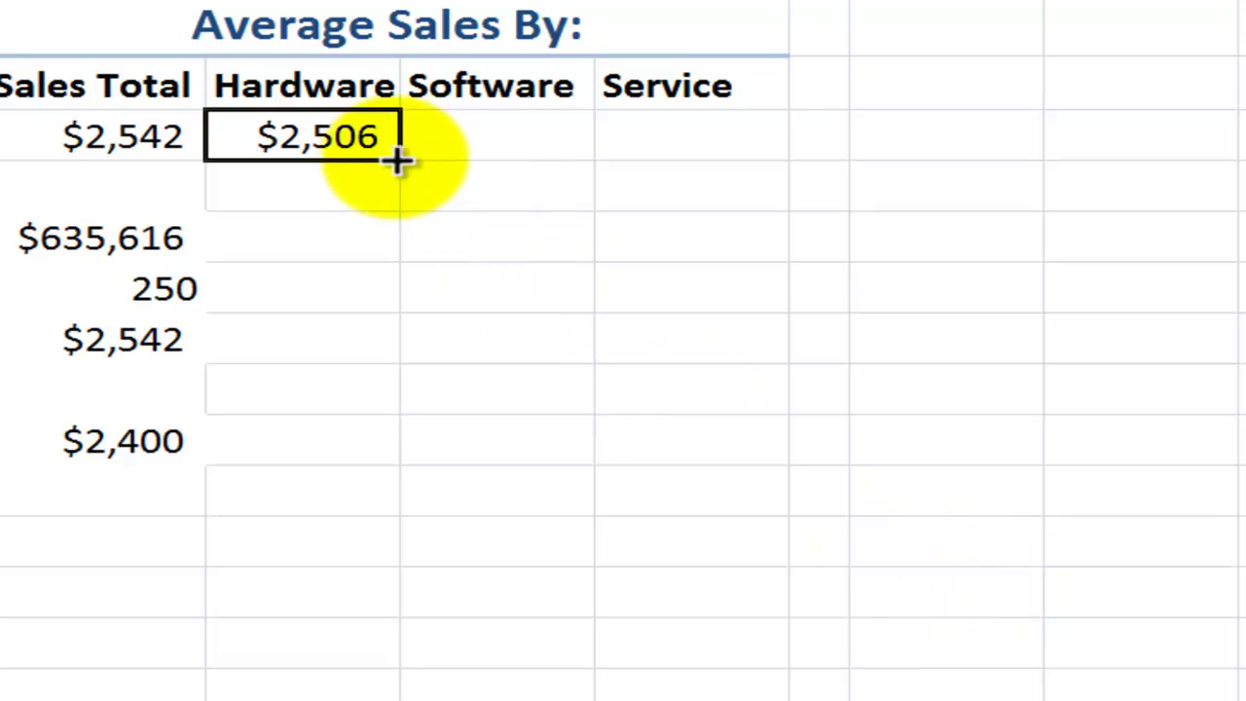
drag(399, 159, 749, 175)
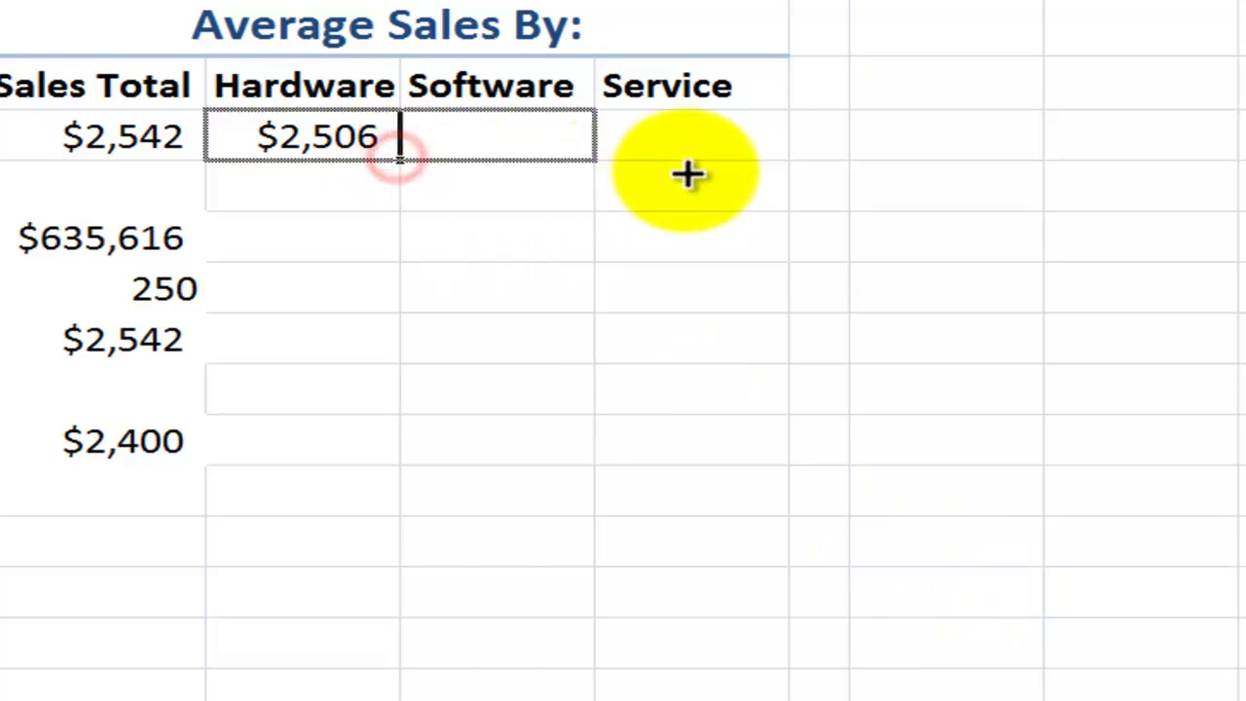
double_click(526, 138)
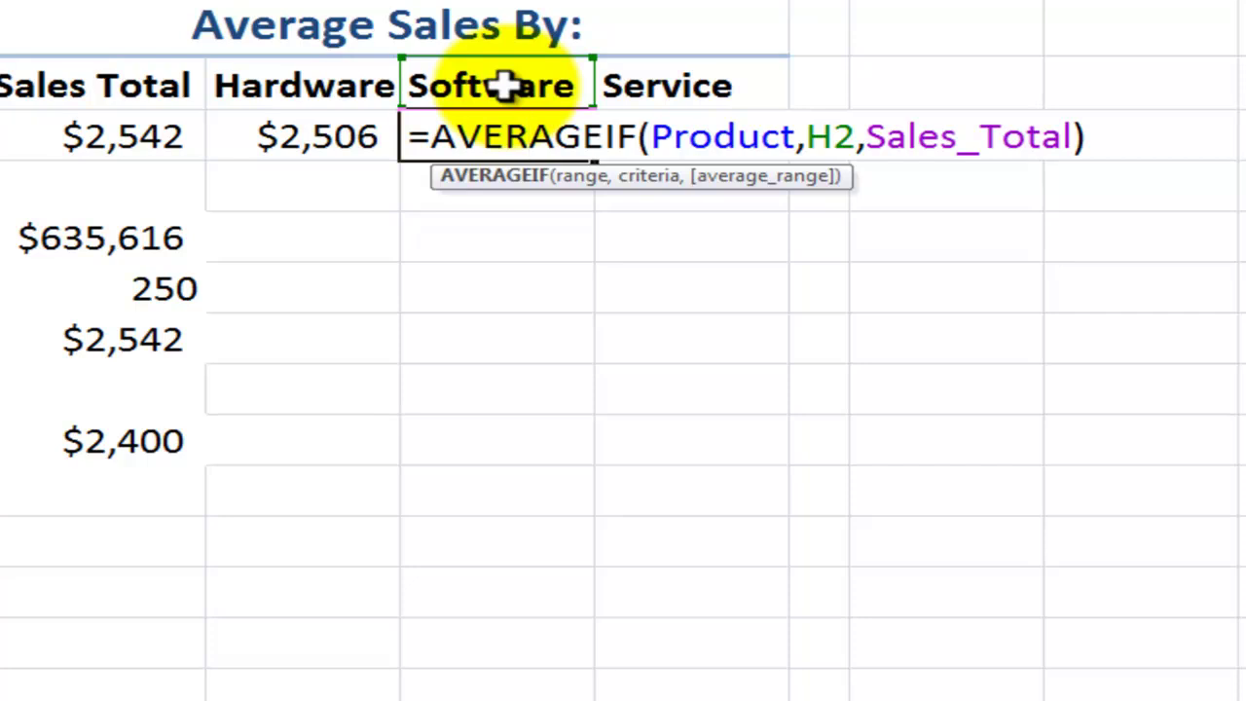
key(ctrl+Return)
Review the Service cell's AVERAGEIF arguments: Product, I2 and Sales_Total.
click(723, 138)
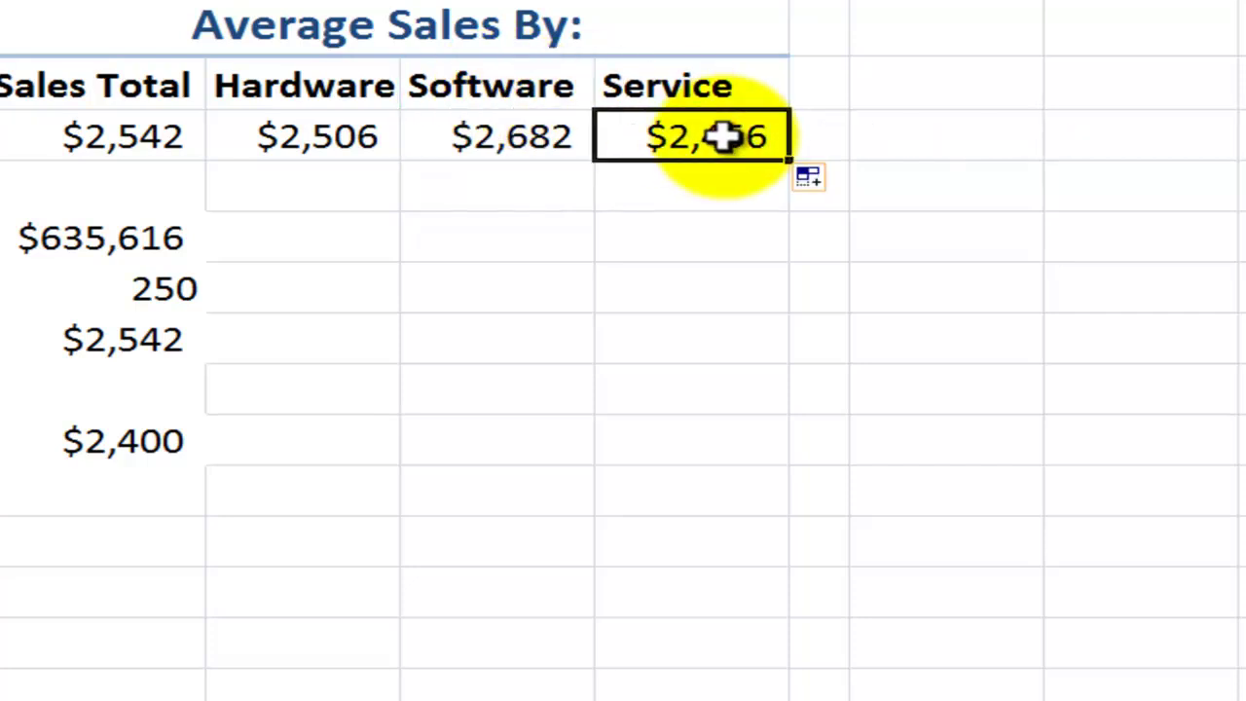
double_click(724, 137)
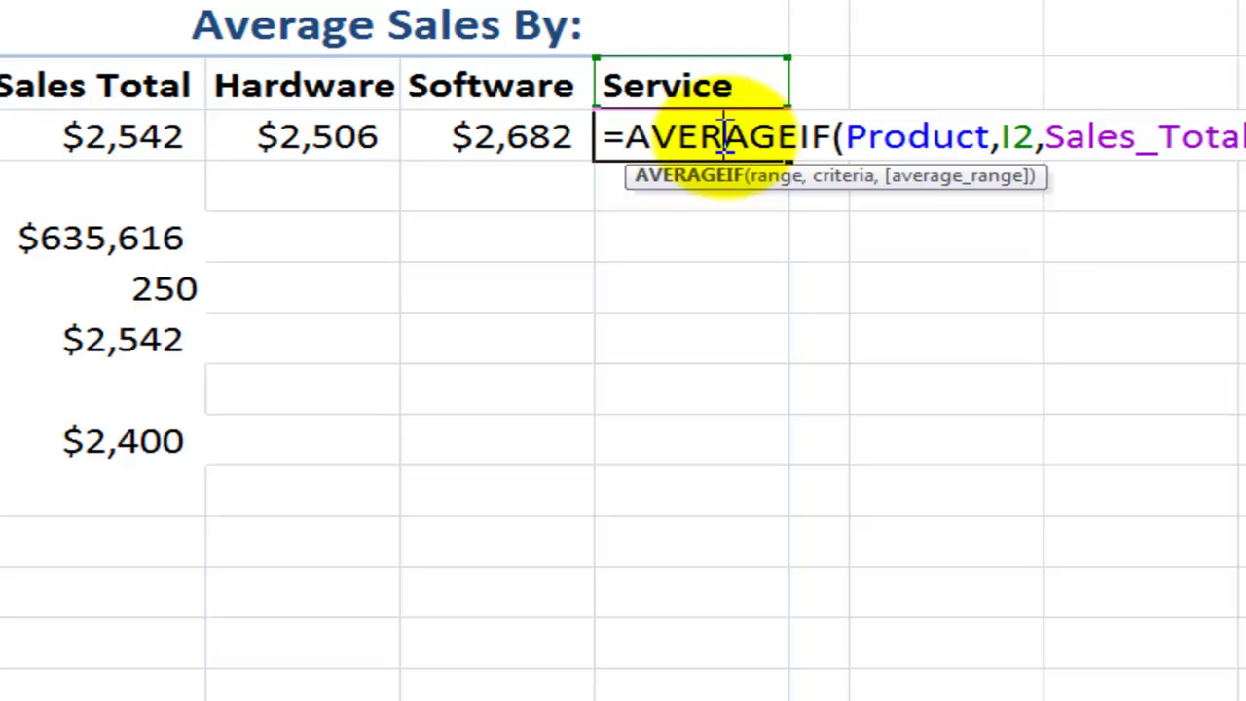
click(788, 182)
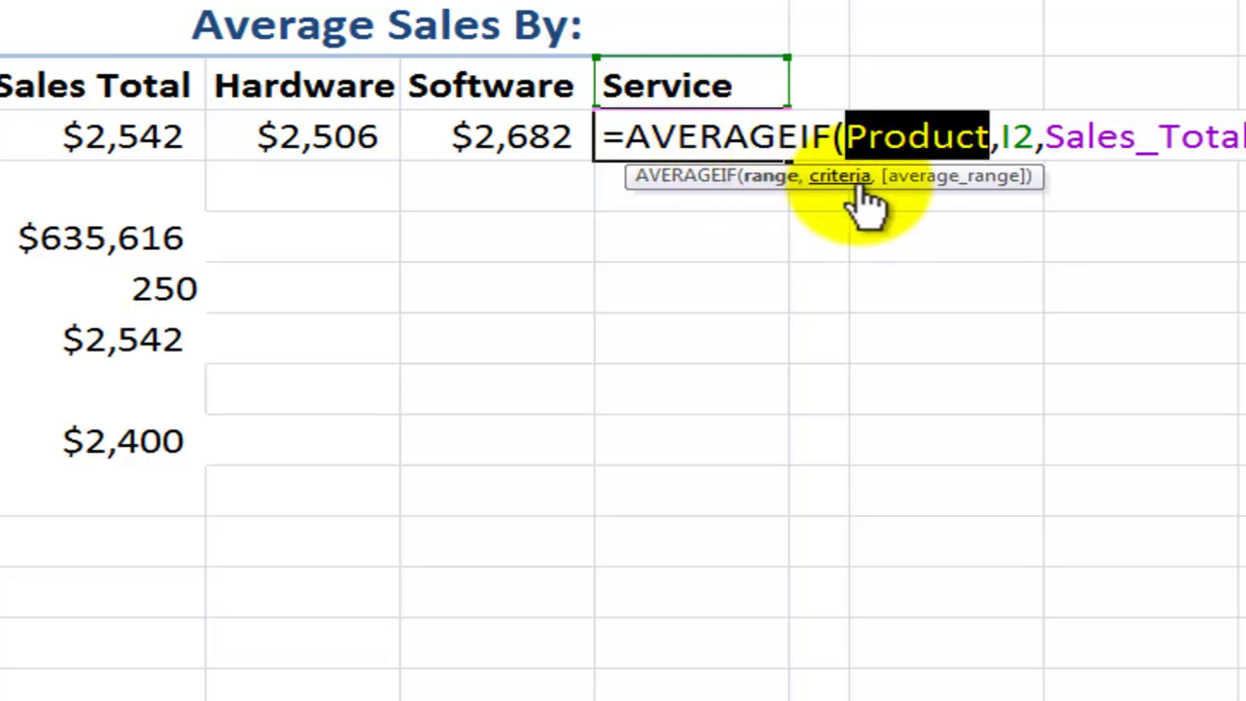
click(839, 176)
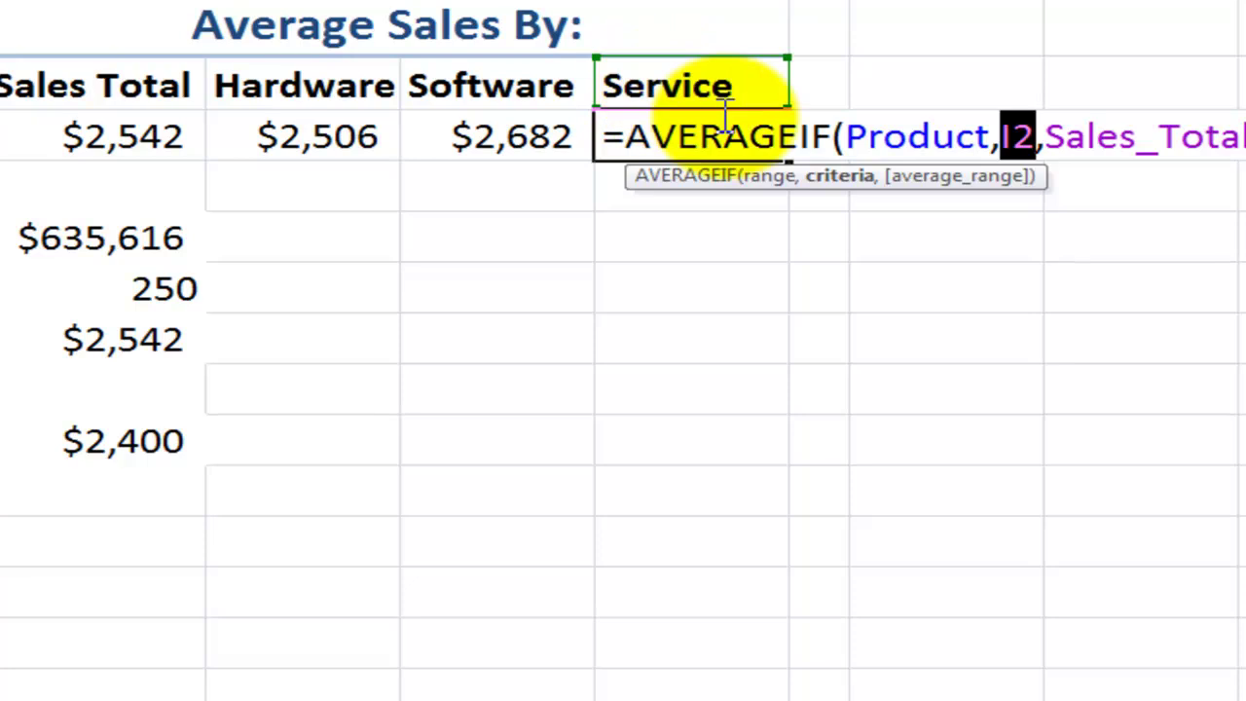
click(930, 178)
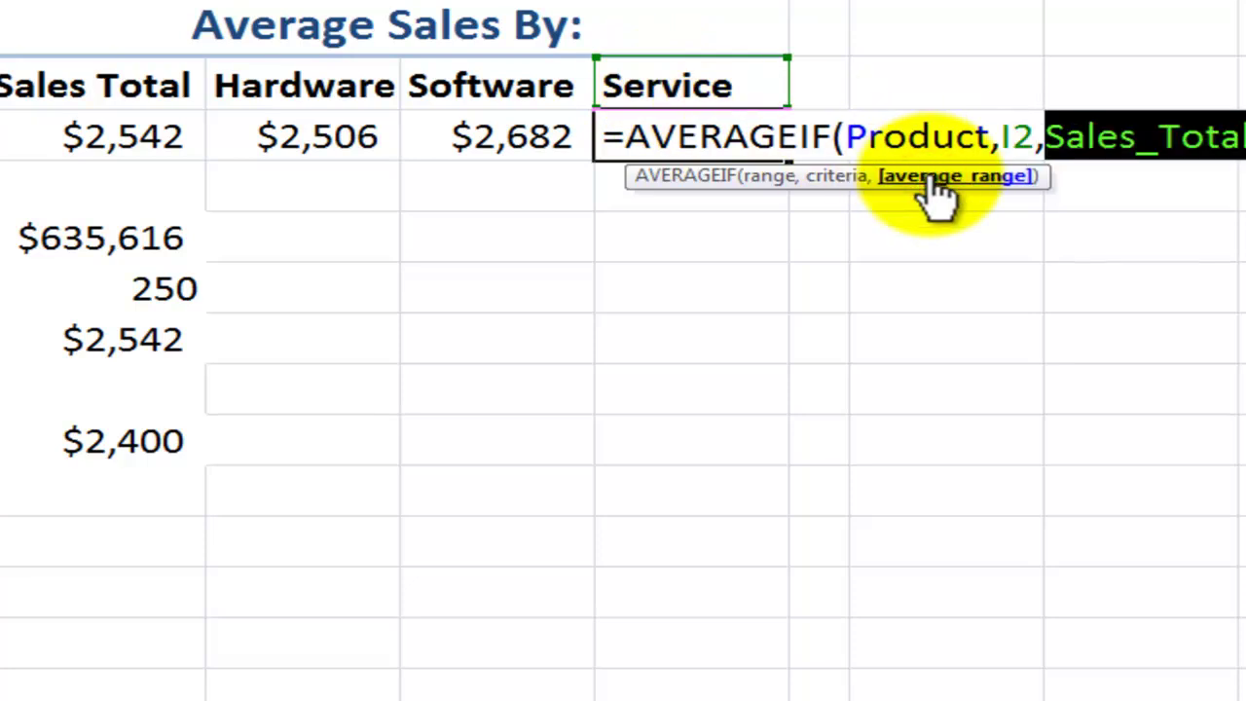
key(ctrl+Return)
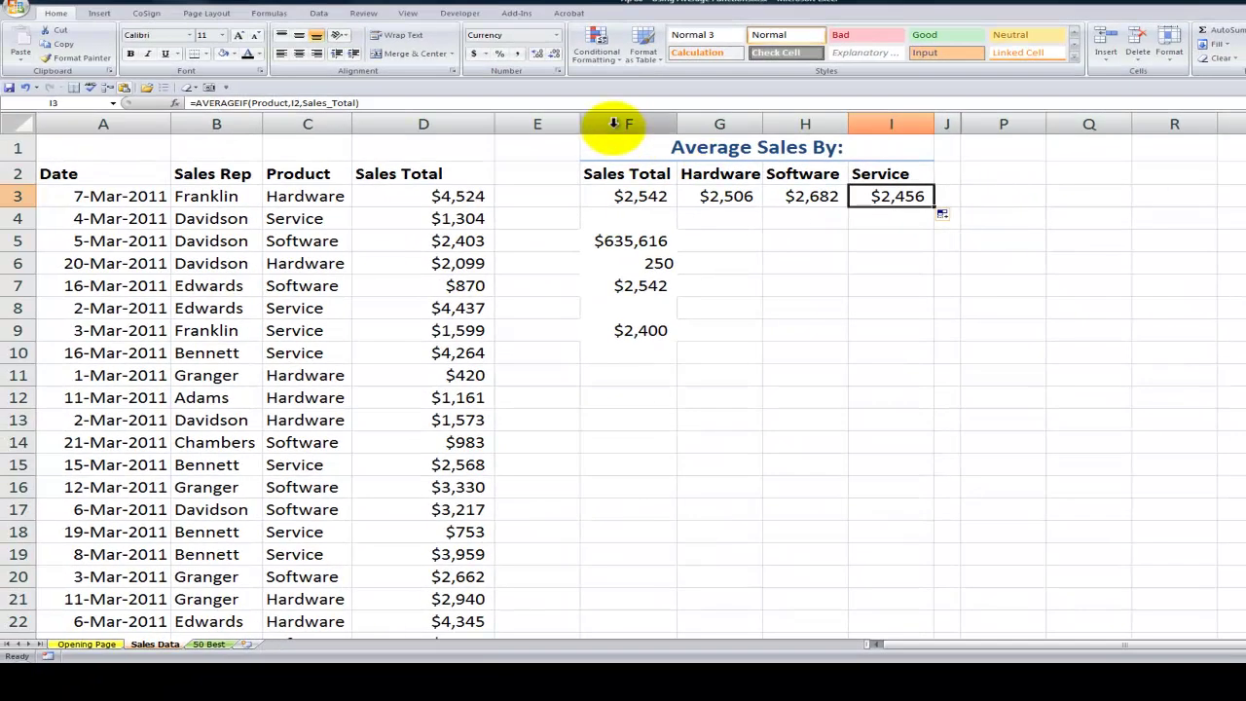
Hide columns F–I and unhide columns K–O with the Average by Multiple Criteria table.
drag(615, 123, 877, 137)
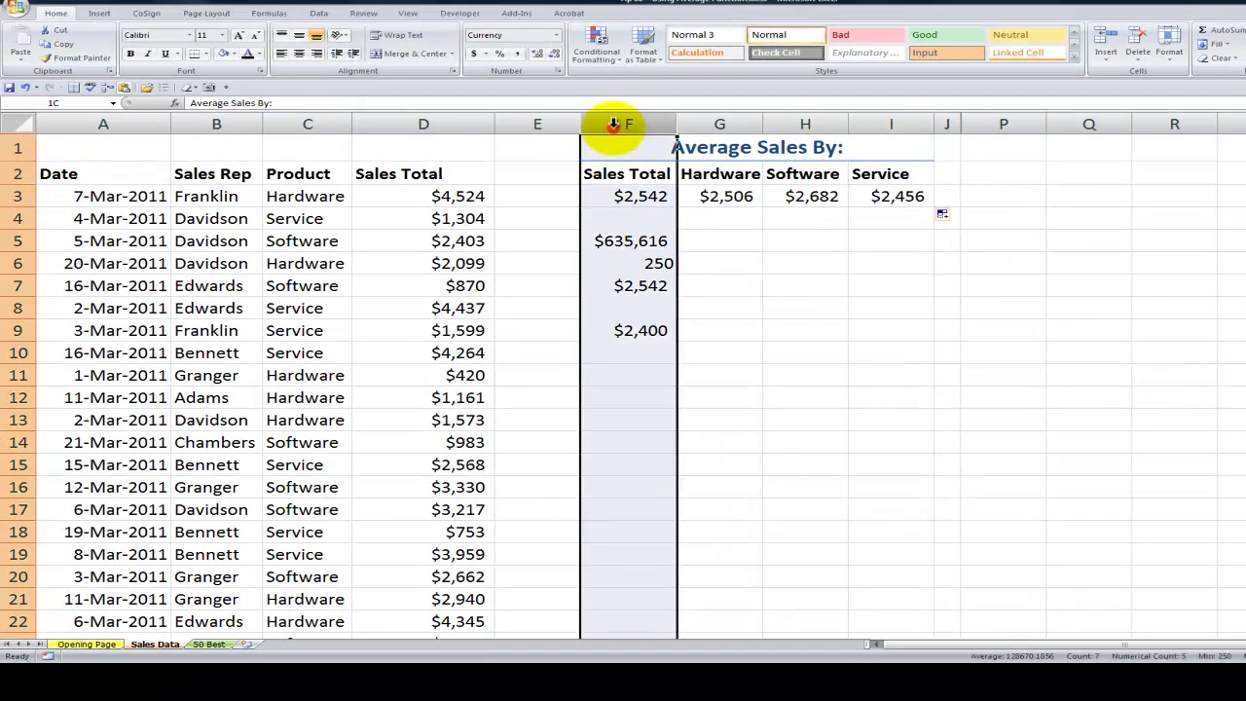
right_click(877, 142)
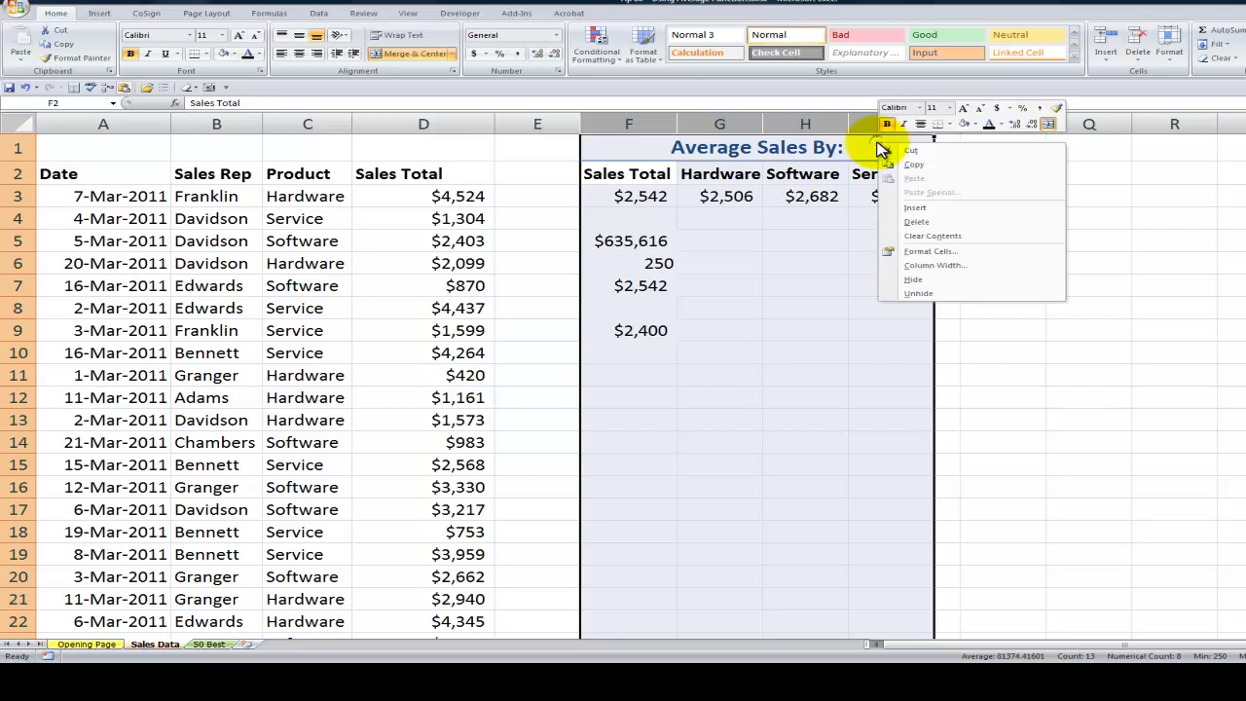
click(916, 282)
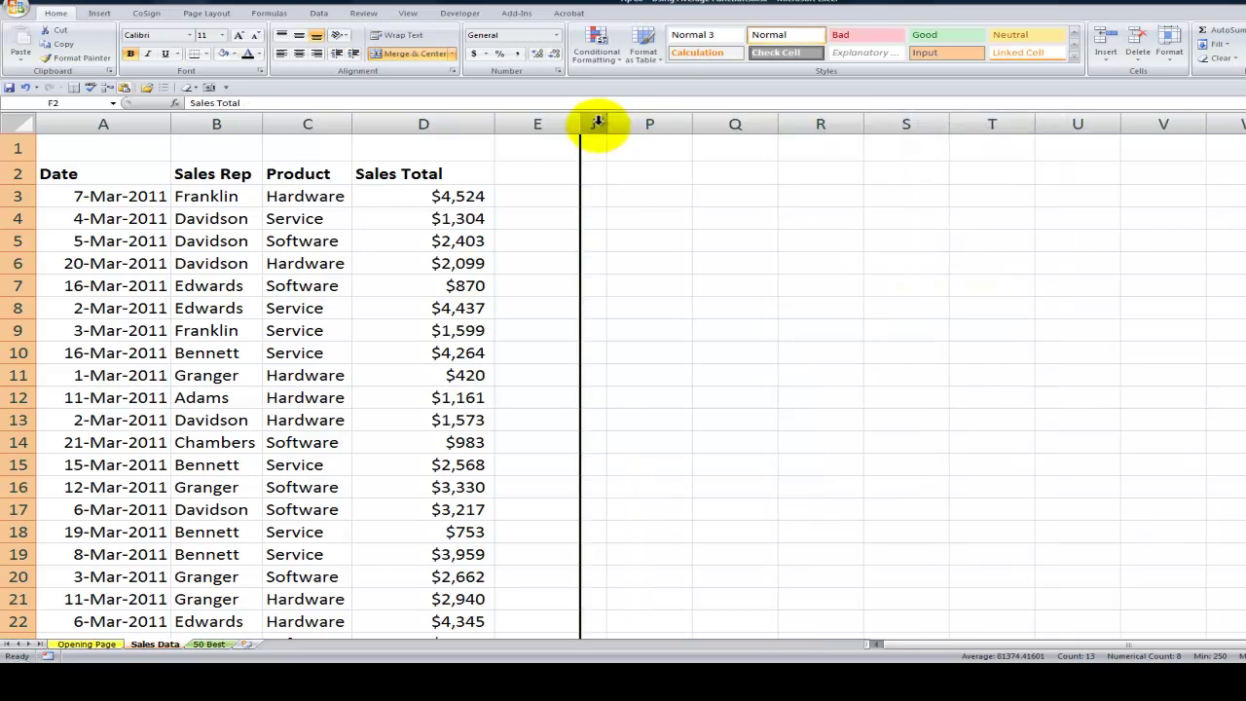
drag(597, 121, 676, 120)
right_click(677, 120)
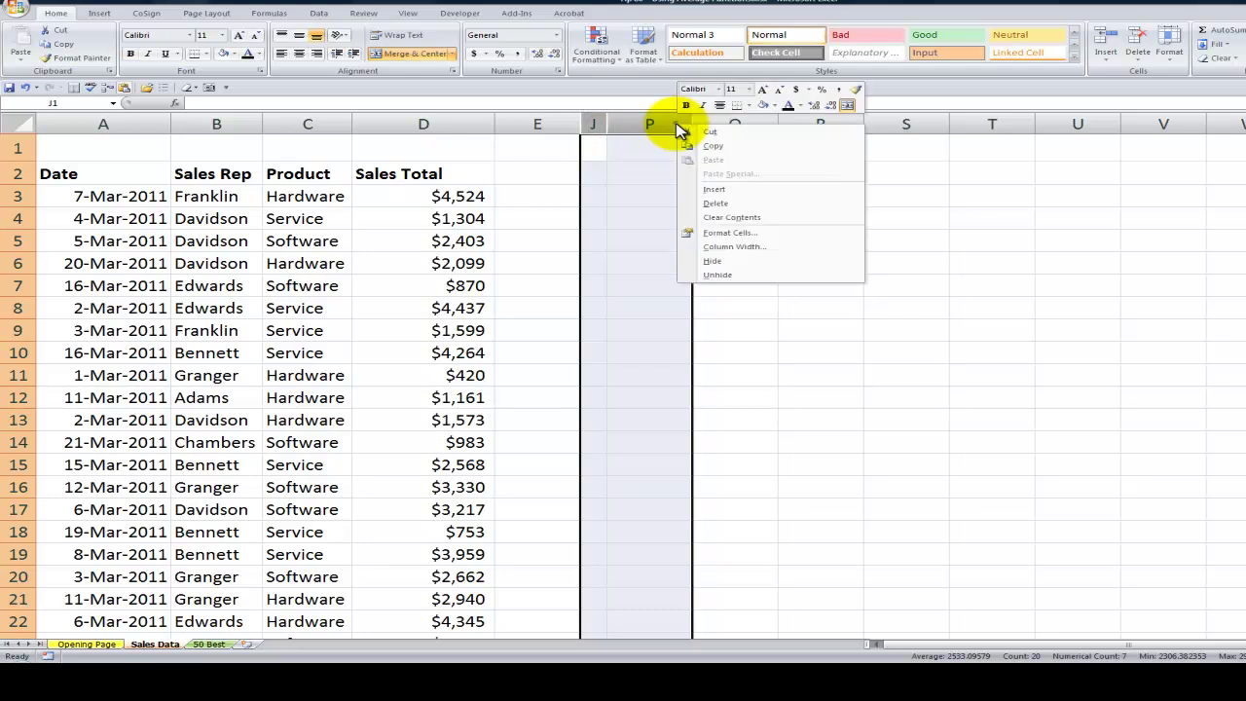
click(738, 275)
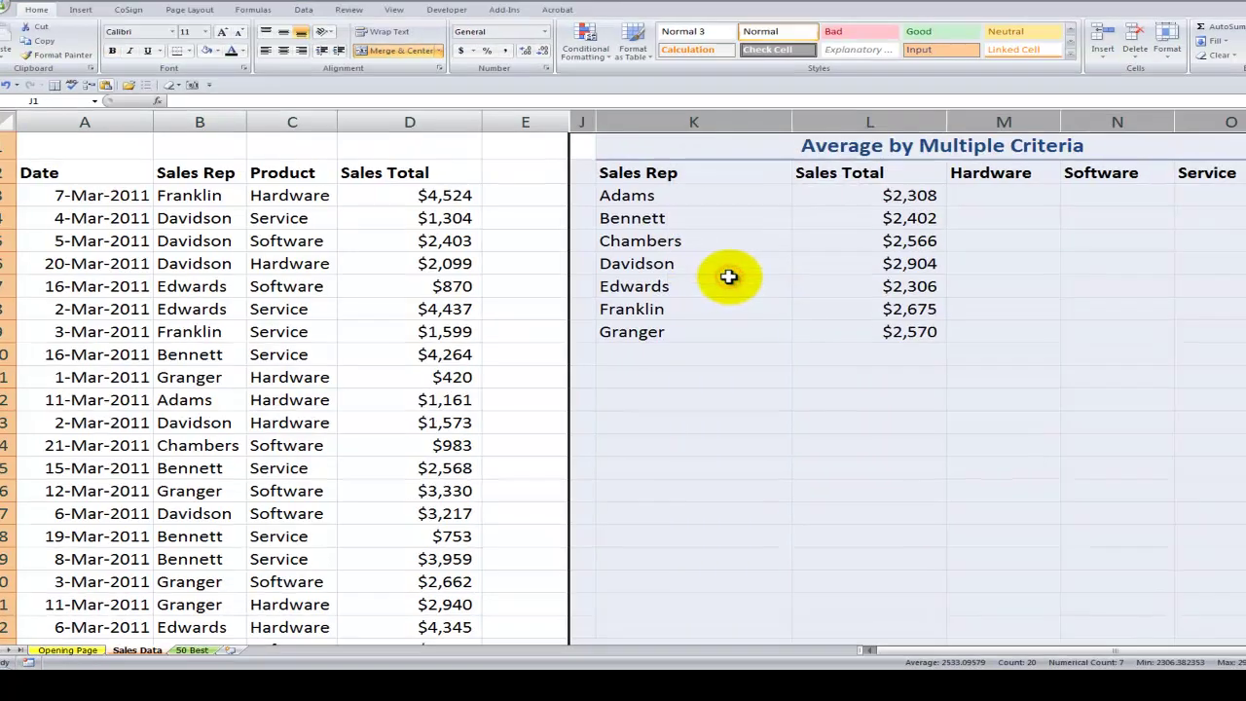
click(181, 155)
Review L3's AVERAGEIF arguments Sales_Rep, K3 and Sales_Total behind Adams's $2,308.
click(526, 159)
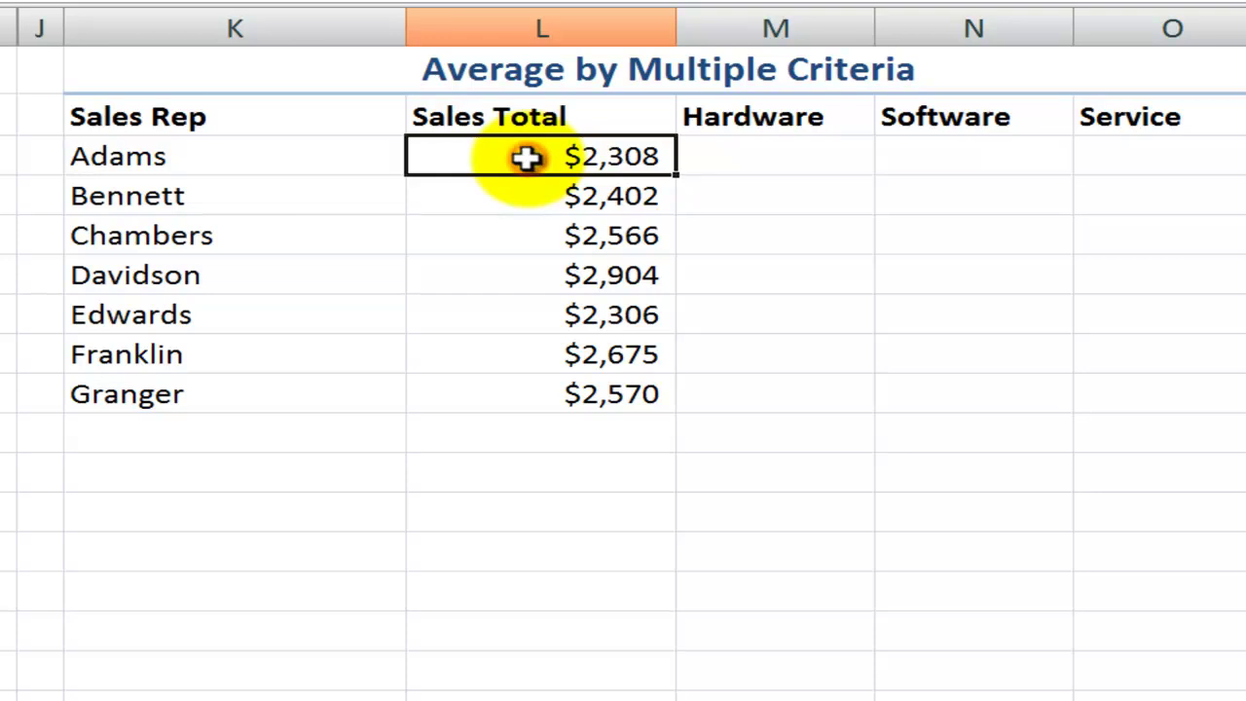
double_click(526, 159)
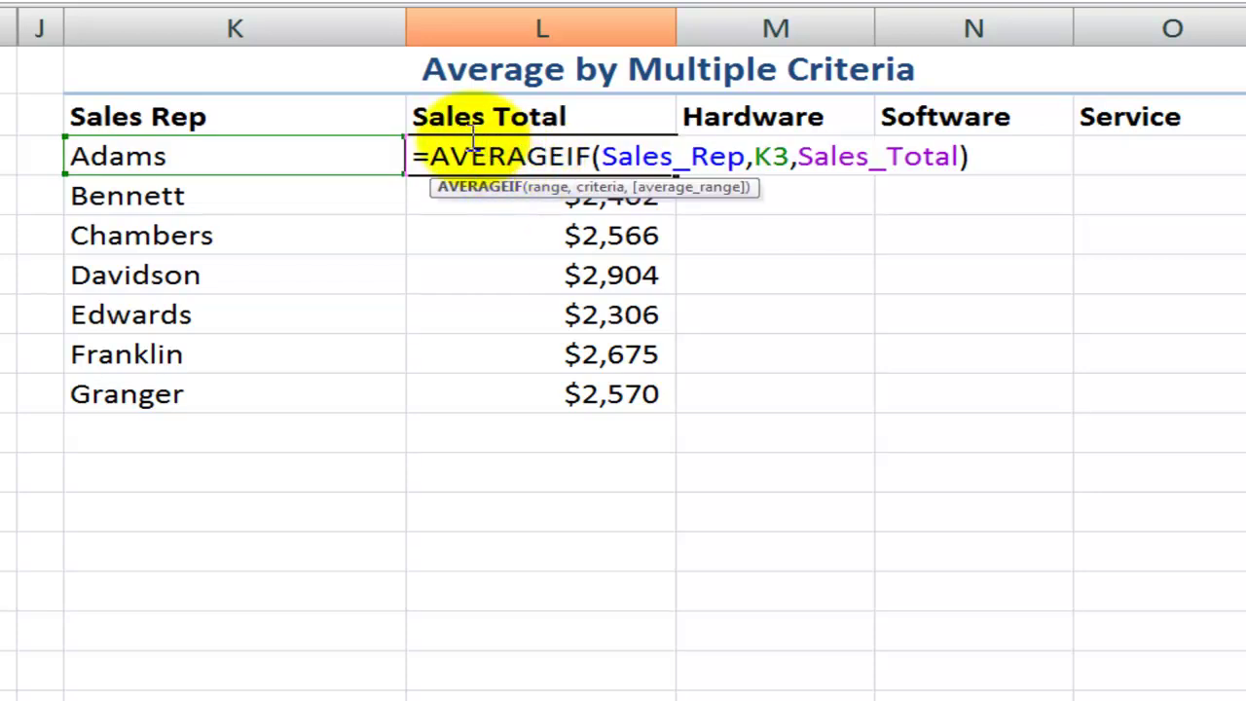
click(538, 189)
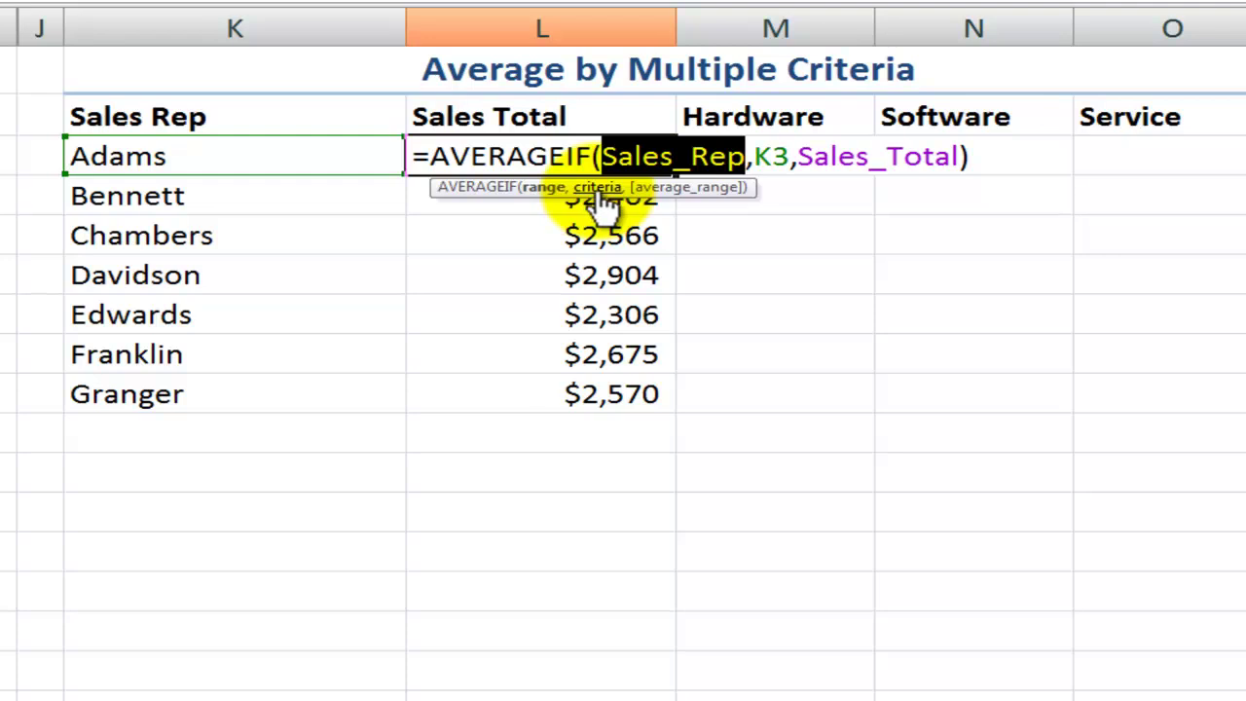
click(598, 188)
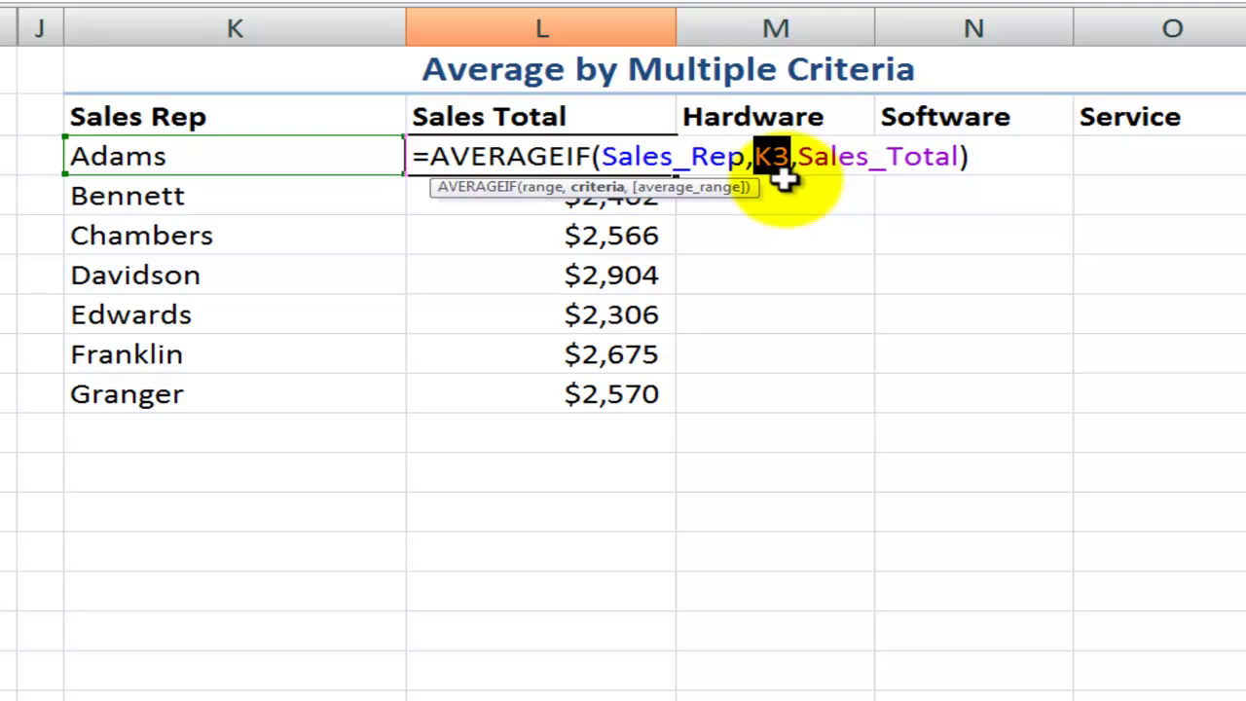
click(718, 190)
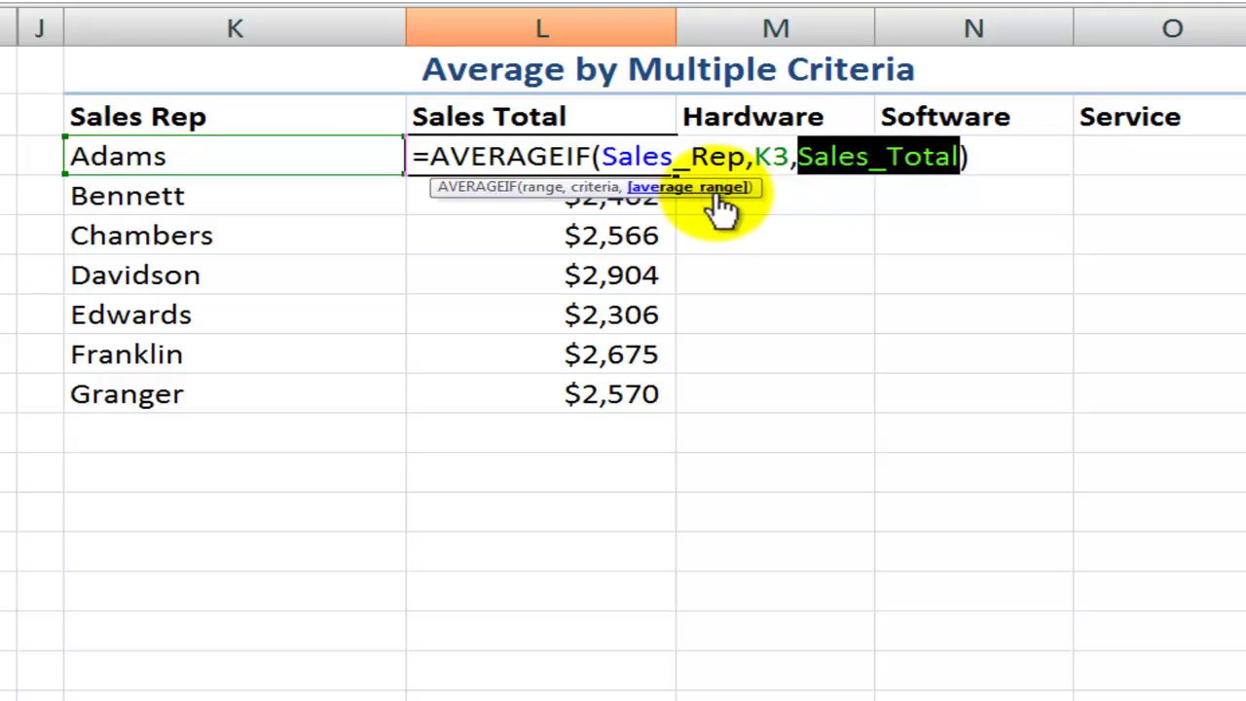
key(ctrl+Return)
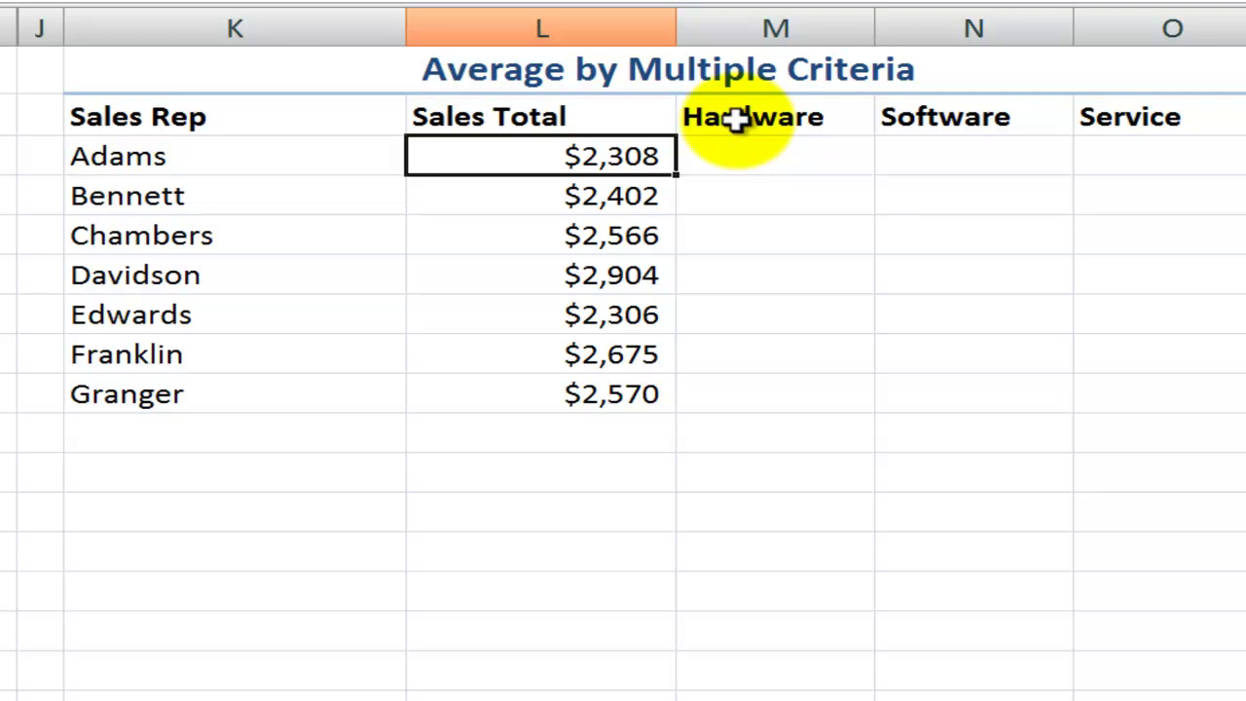
click(201, 163)
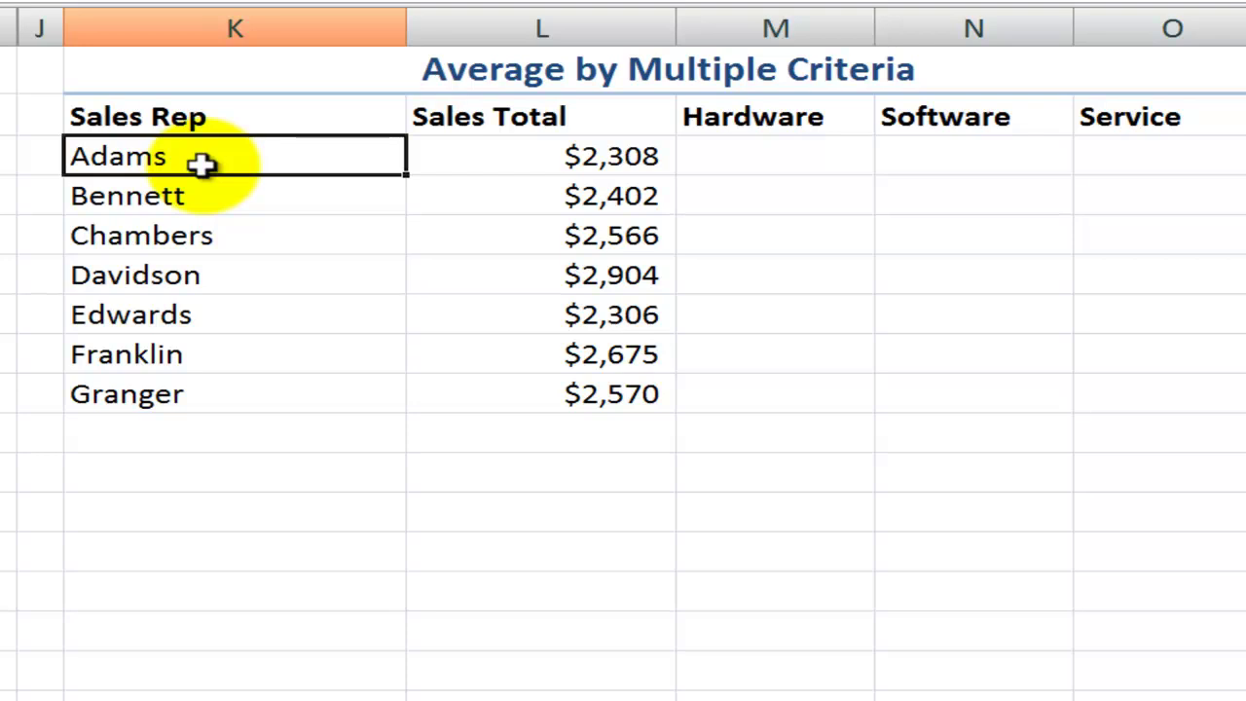
Start an AVERAGEIFS in M3 with Sales_Total as the average range.
click(776, 117)
click(735, 160)
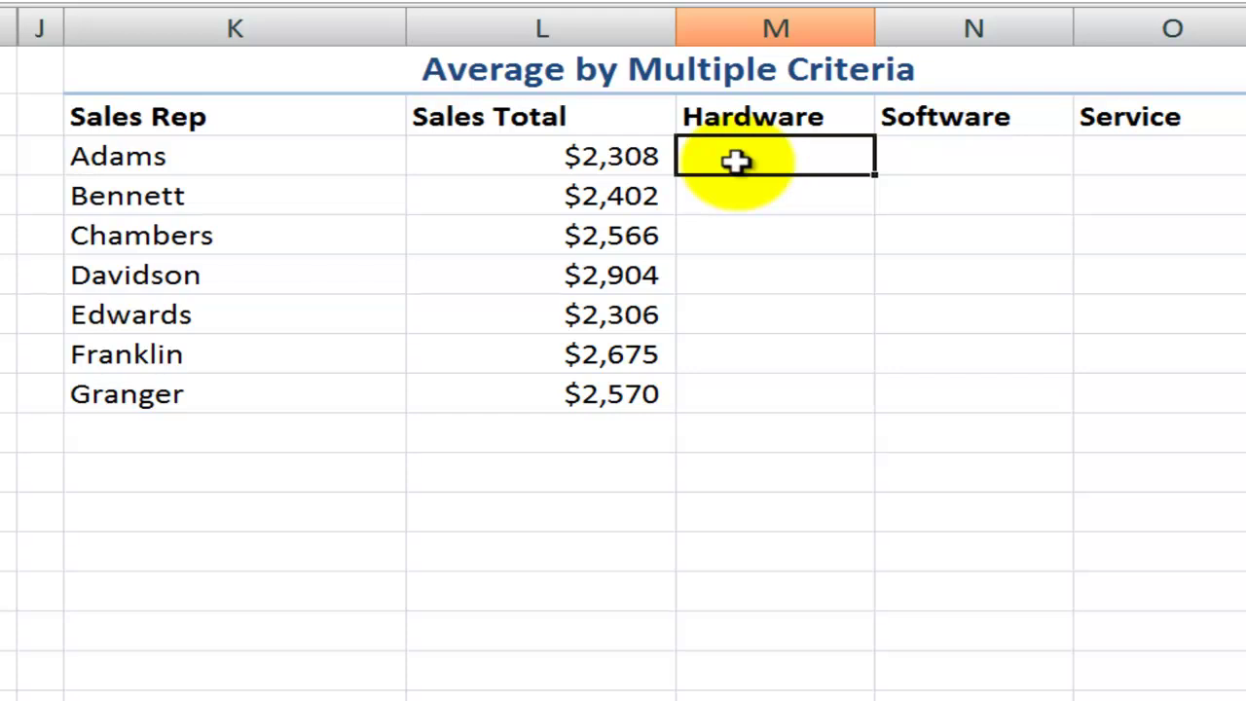
text(=av)
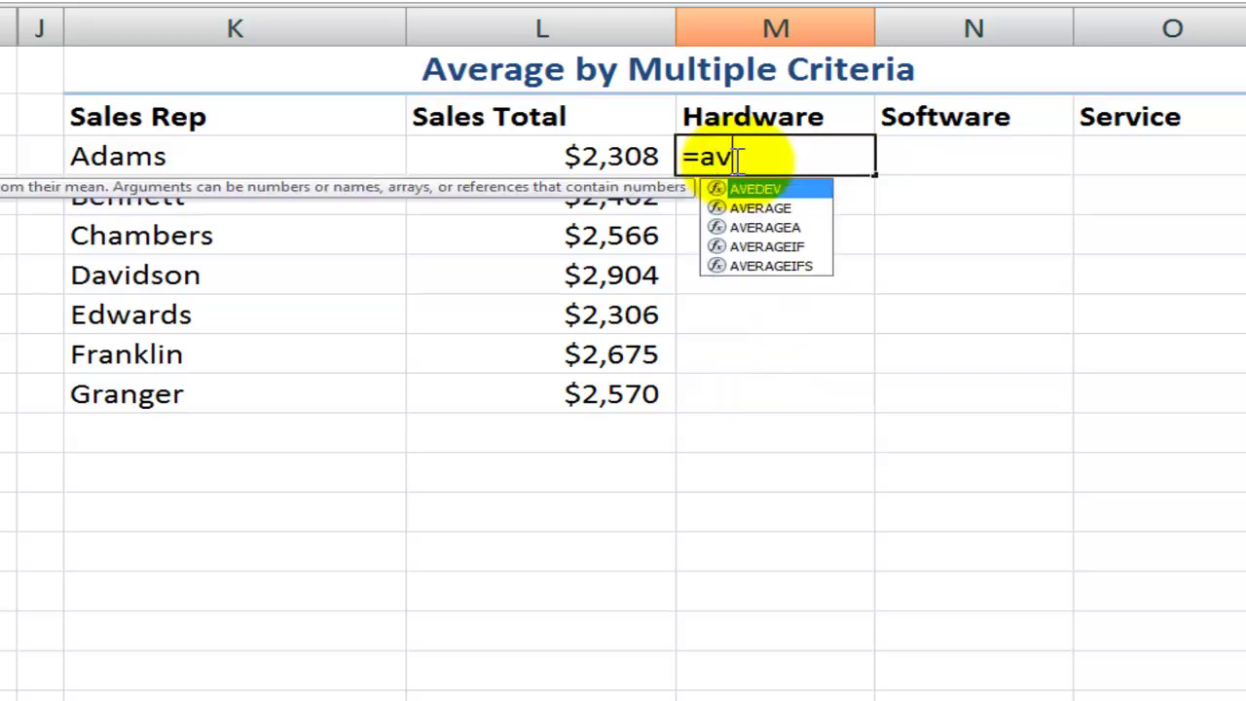
key(Down)
key(Down)
key(Down)
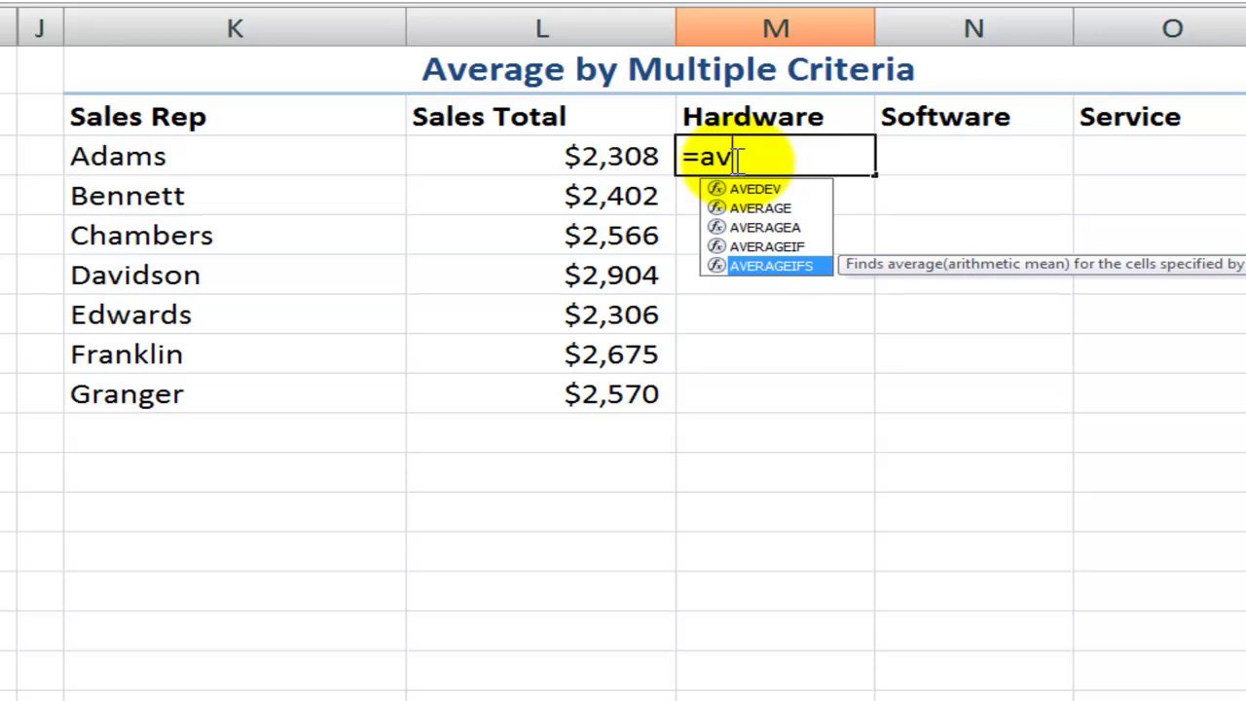
key(Tab)
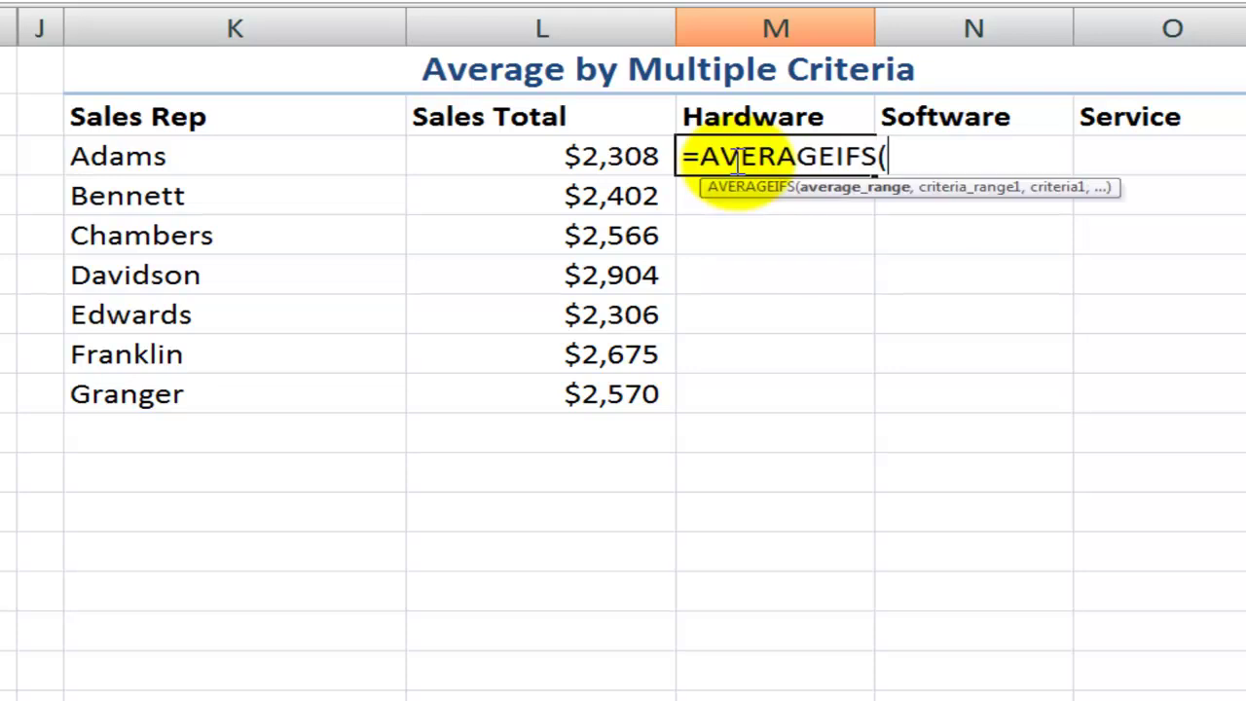
key(ctrl+a)
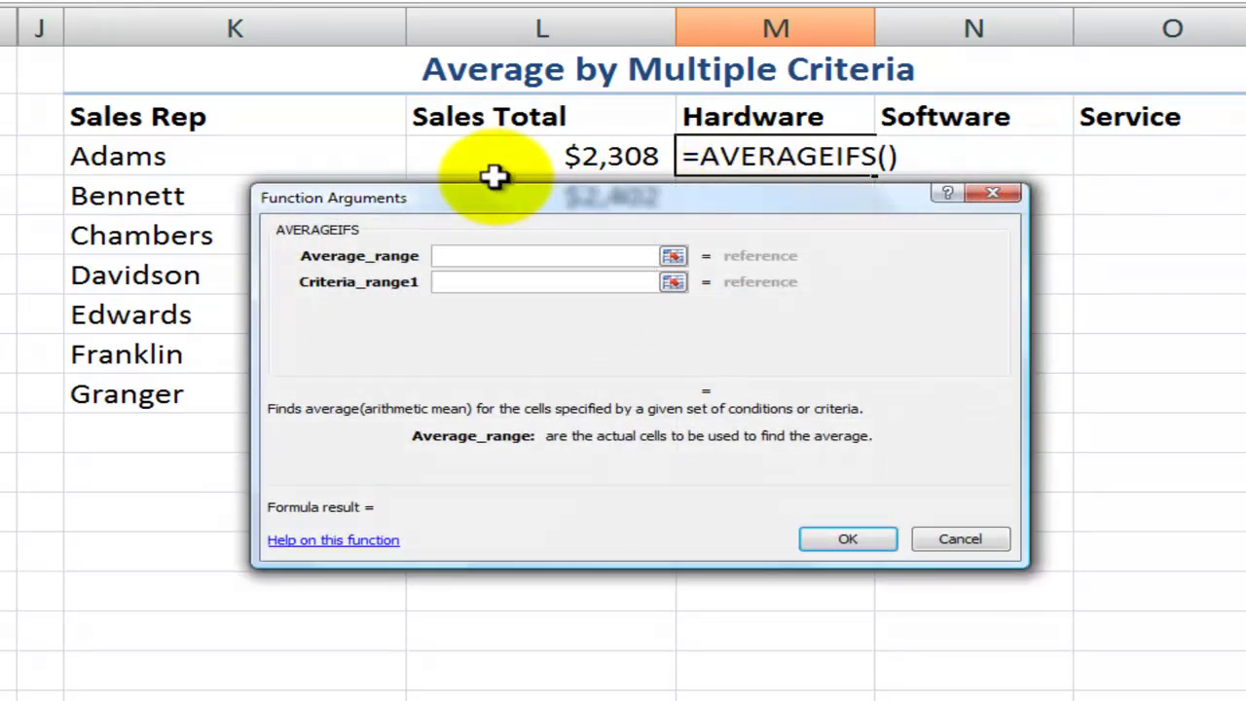
drag(492, 198, 375, 219)
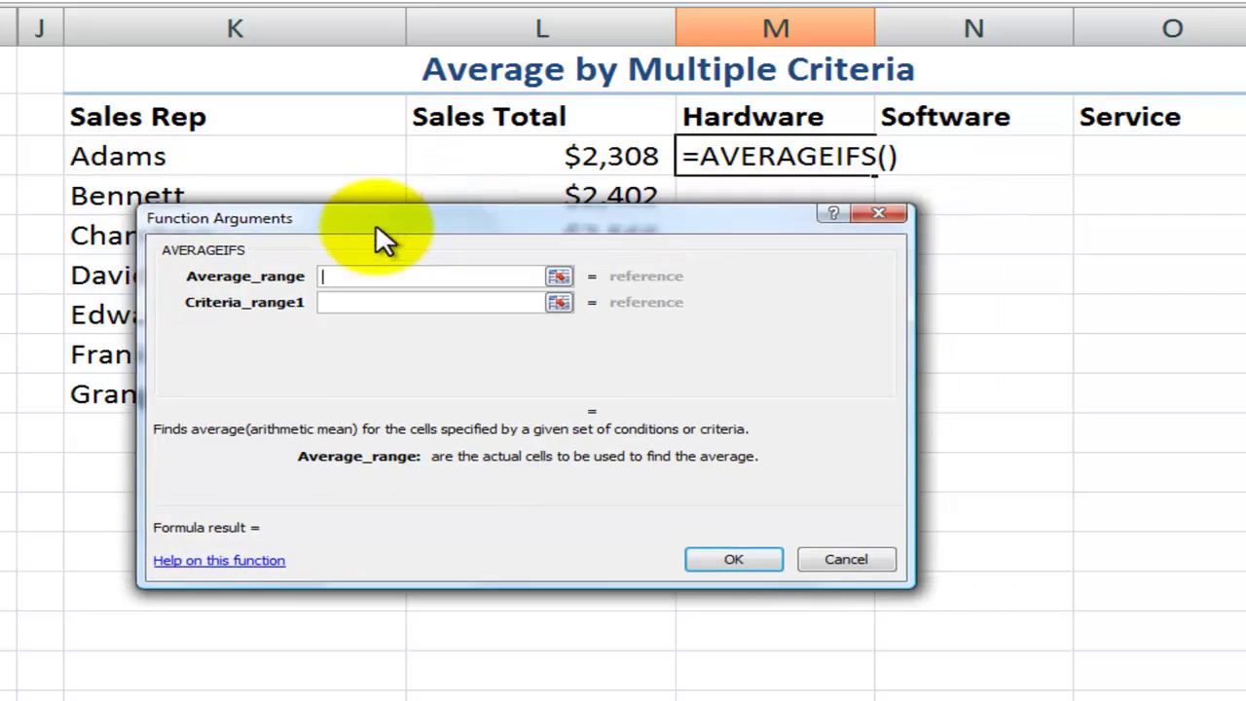
click(350, 277)
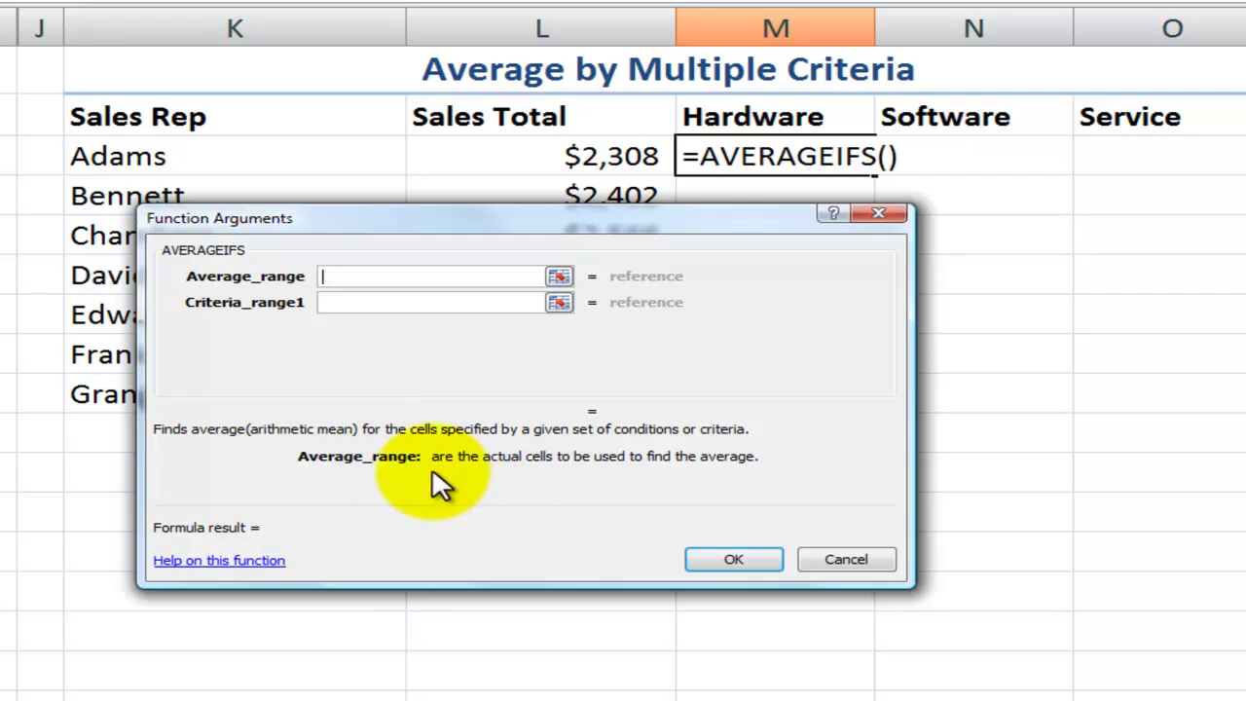
key(F3)
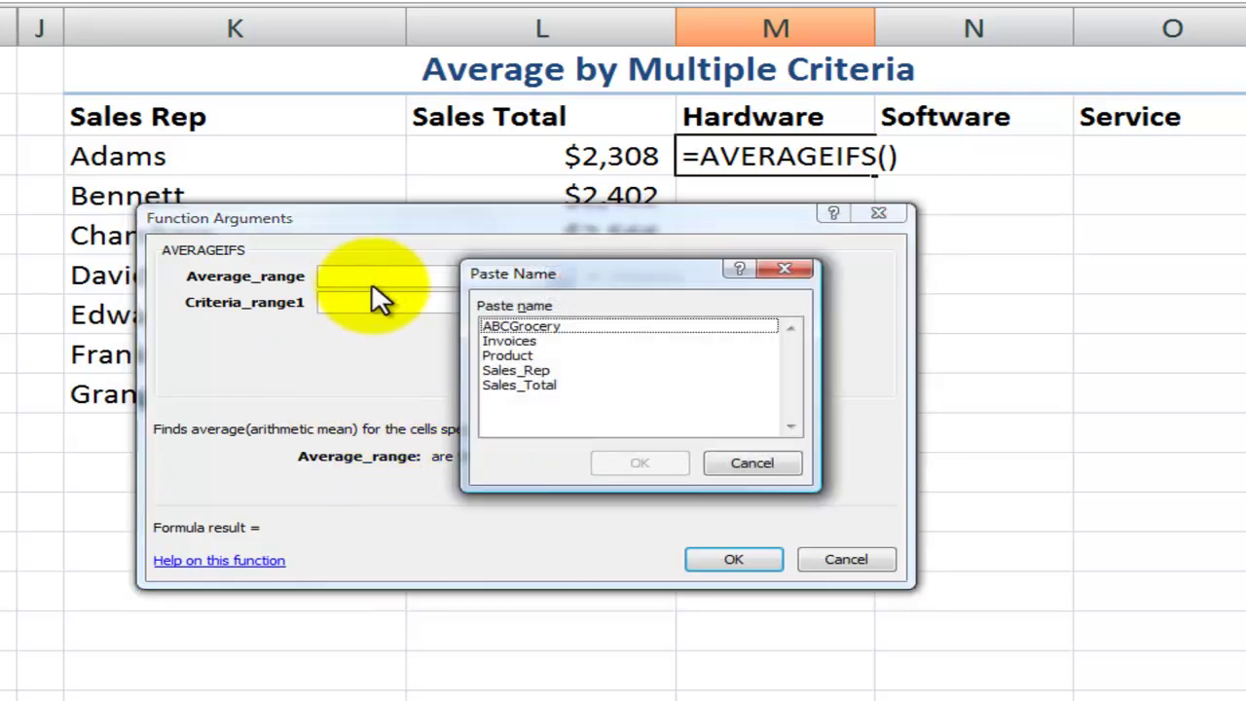
click(517, 386)
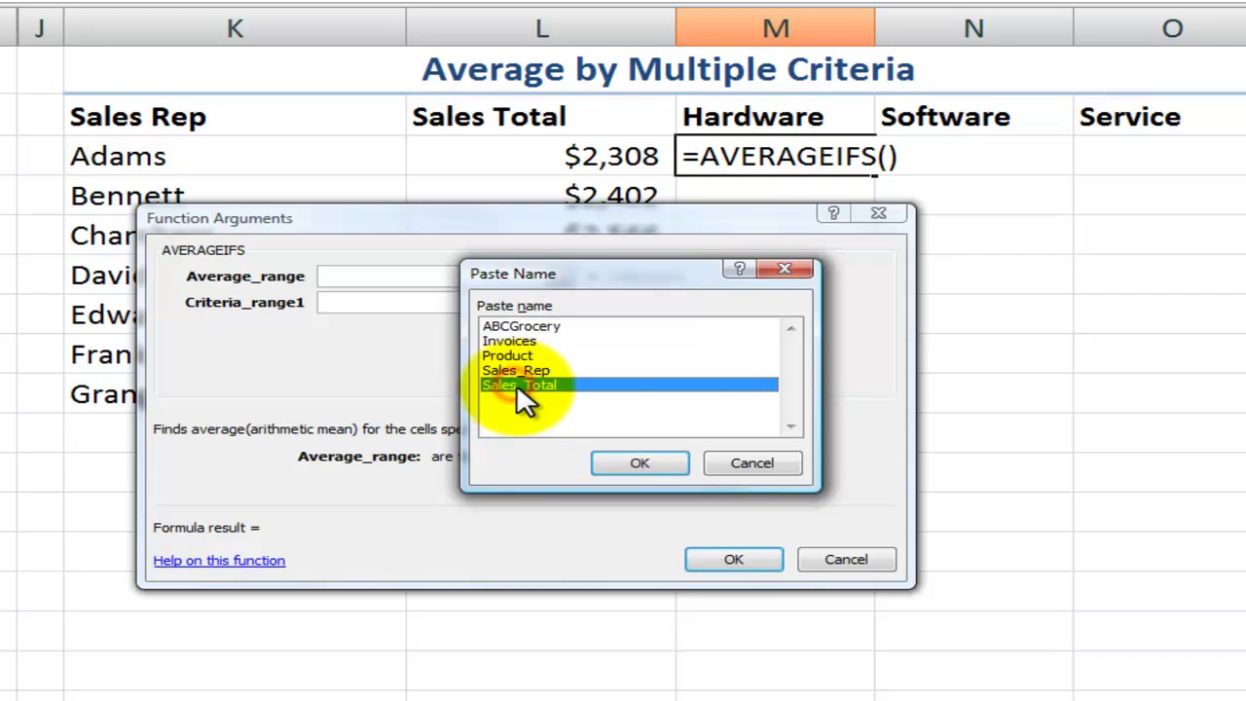
click(617, 460)
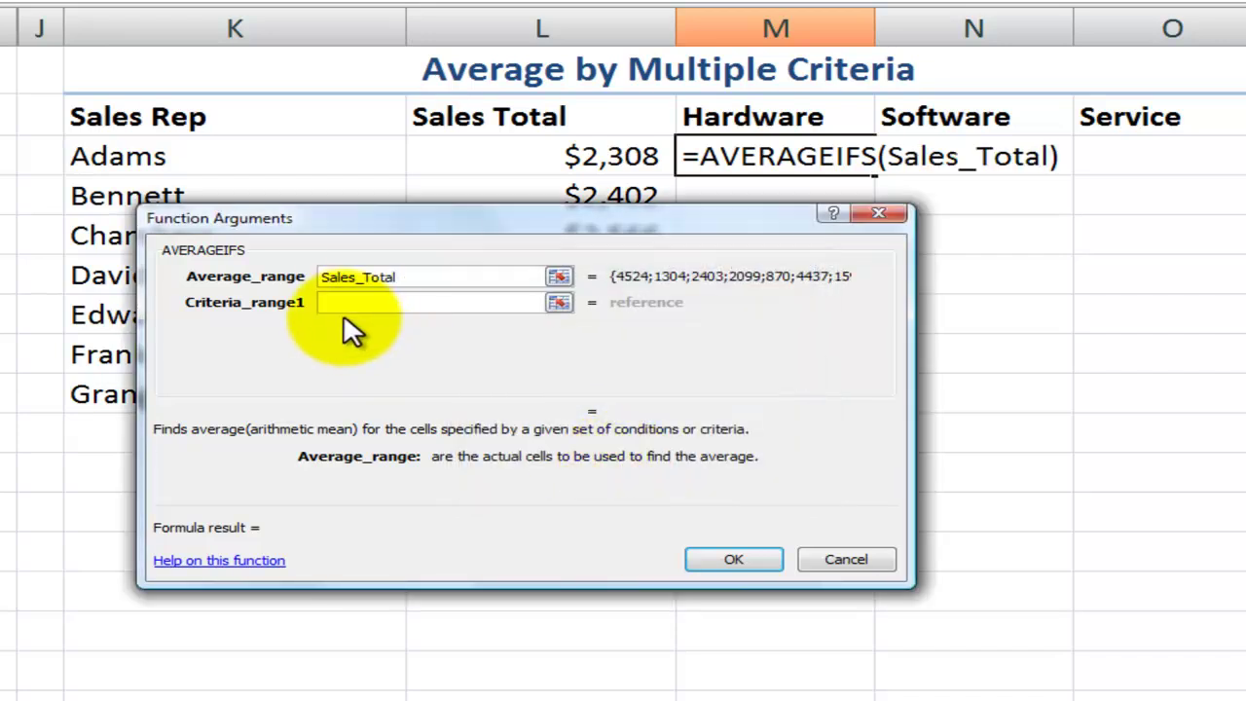
Add Sales_Rep as the first criteria range with criterion $K3 (Adams).
click(357, 304)
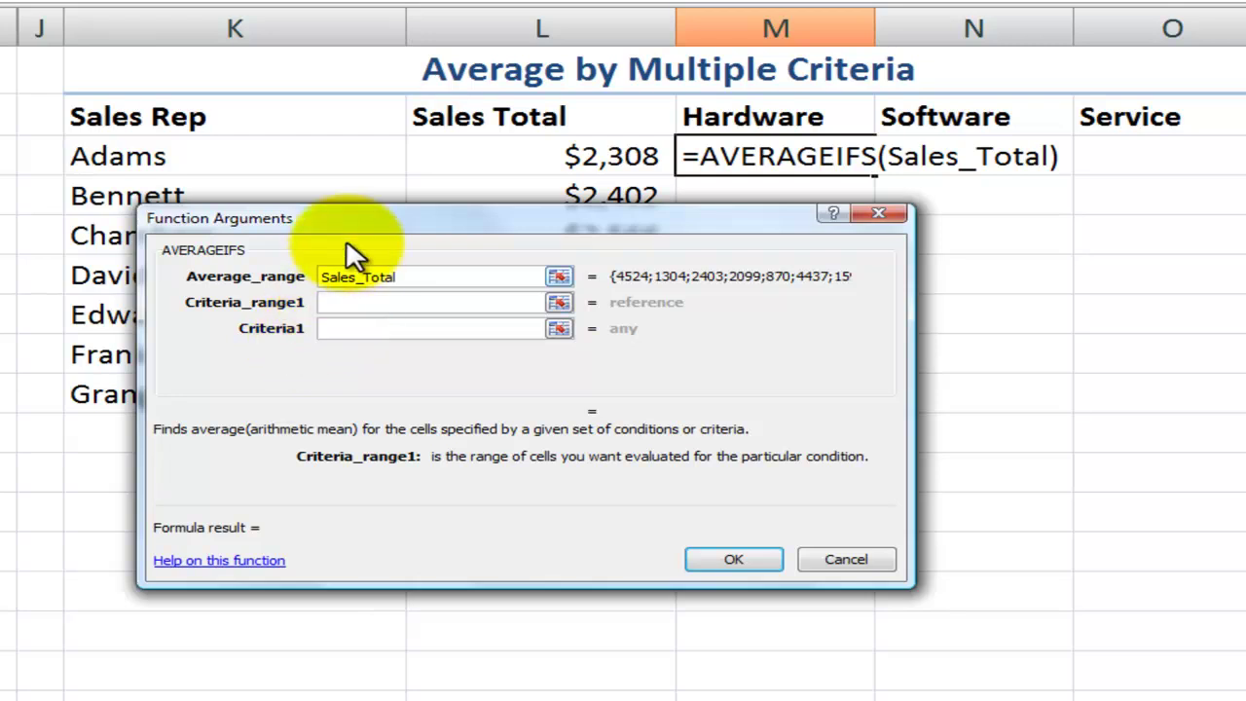
drag(359, 210, 361, 259)
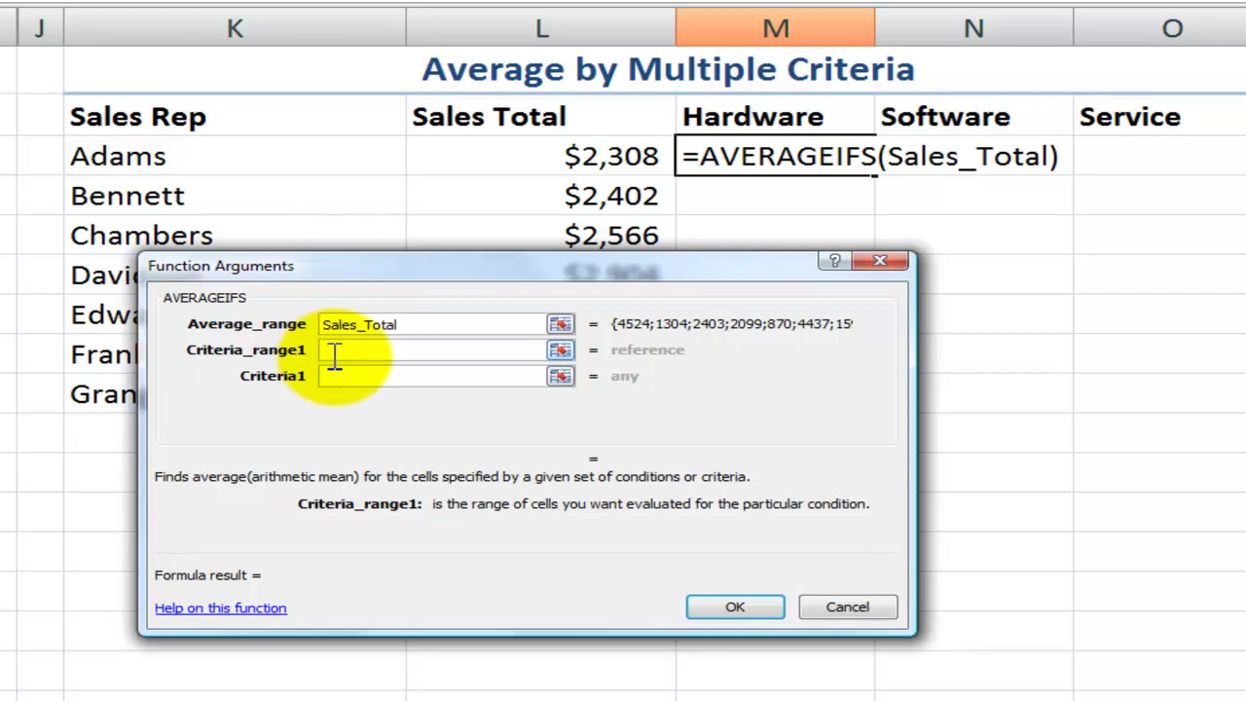
key(F3)
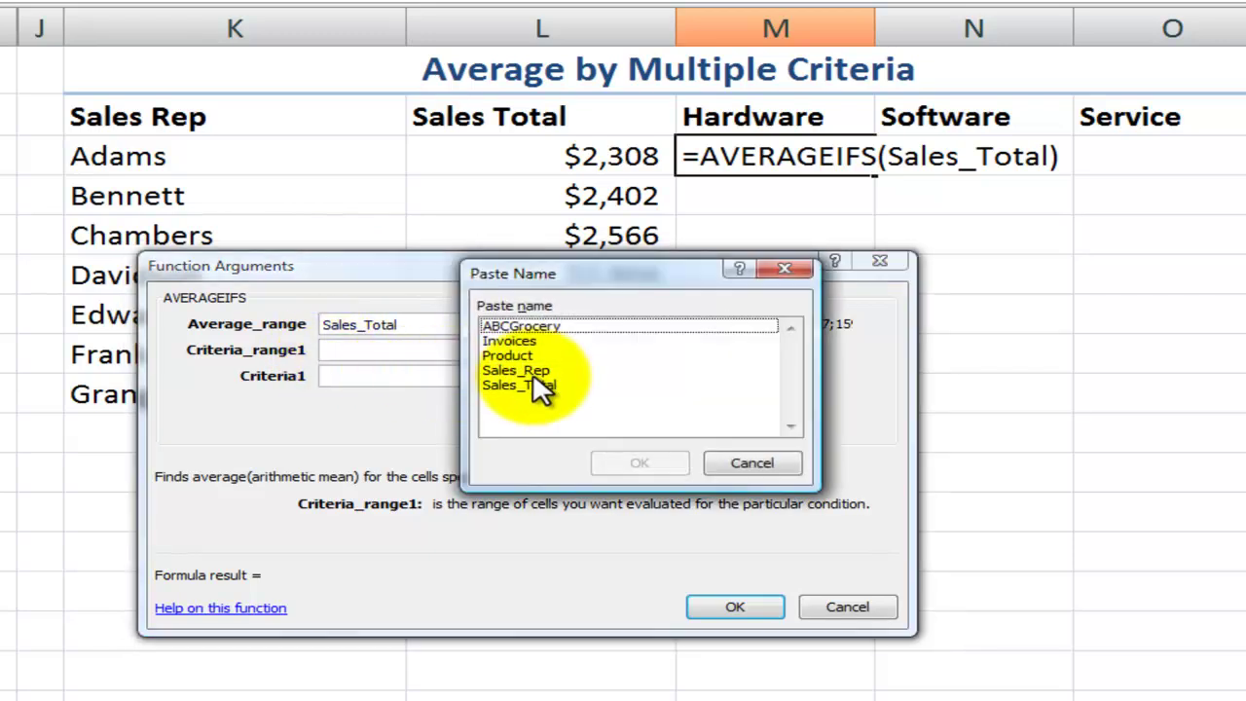
click(532, 371)
click(635, 463)
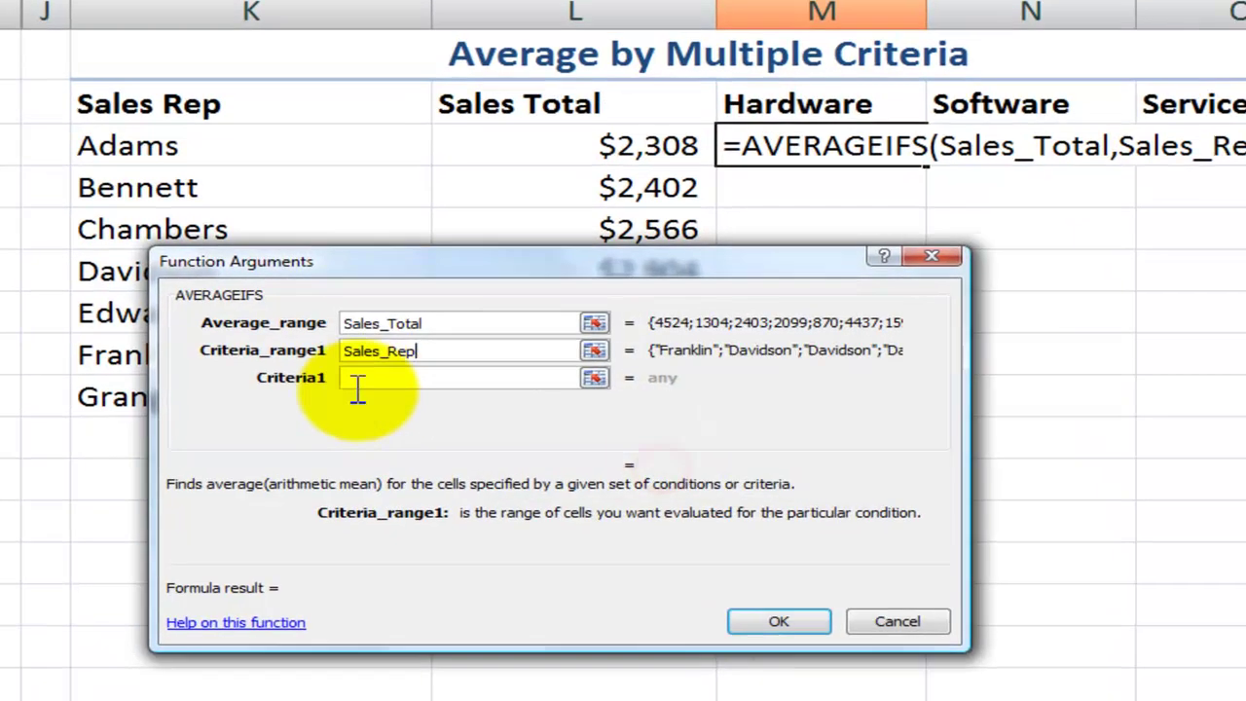
click(334, 378)
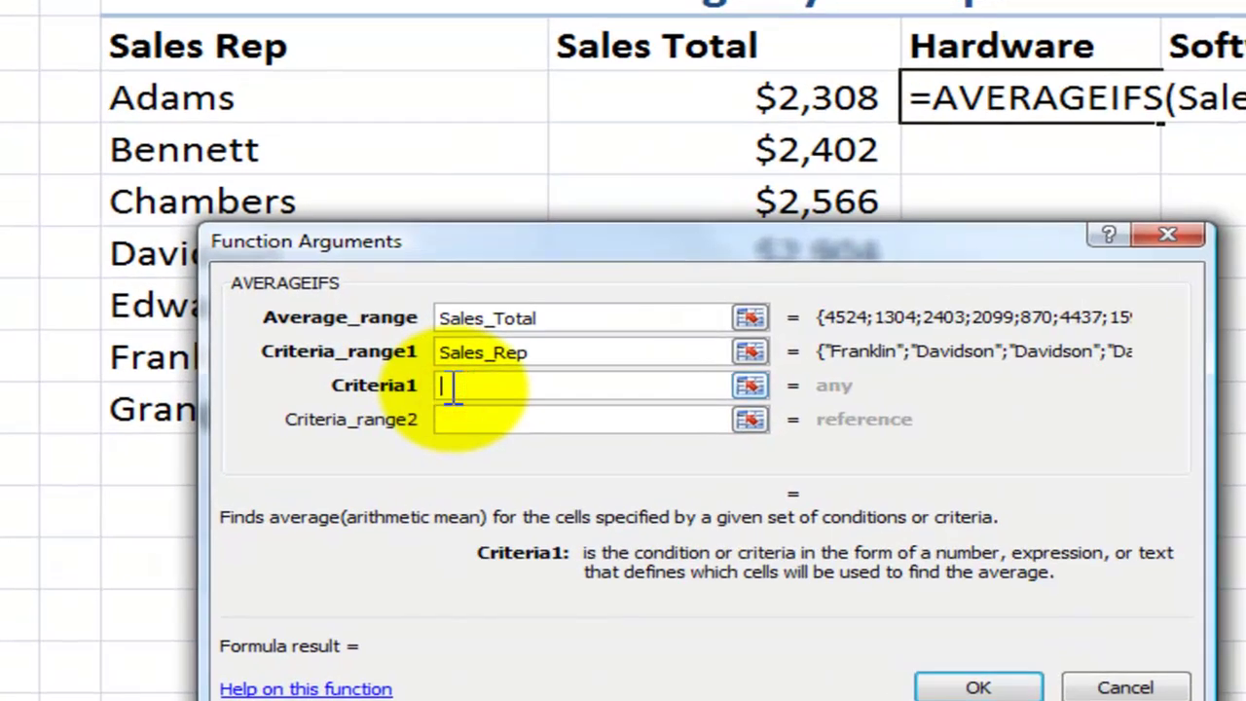
click(323, 101)
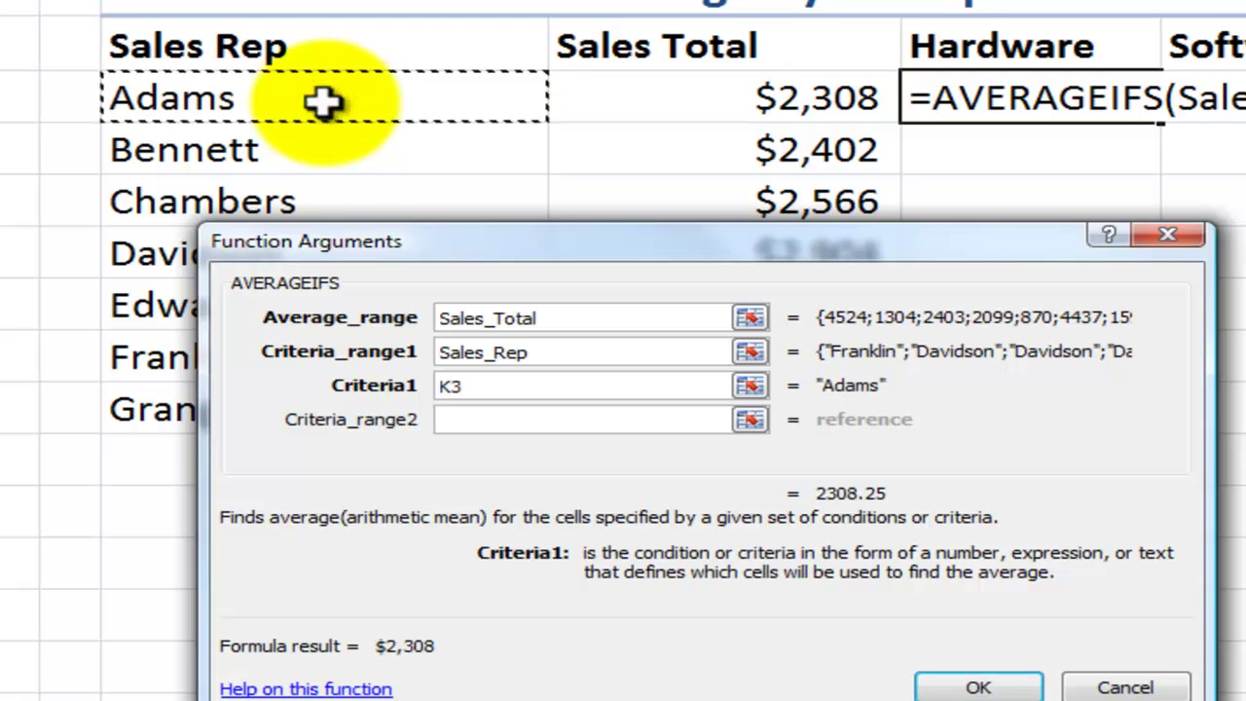
click(441, 388)
text($)
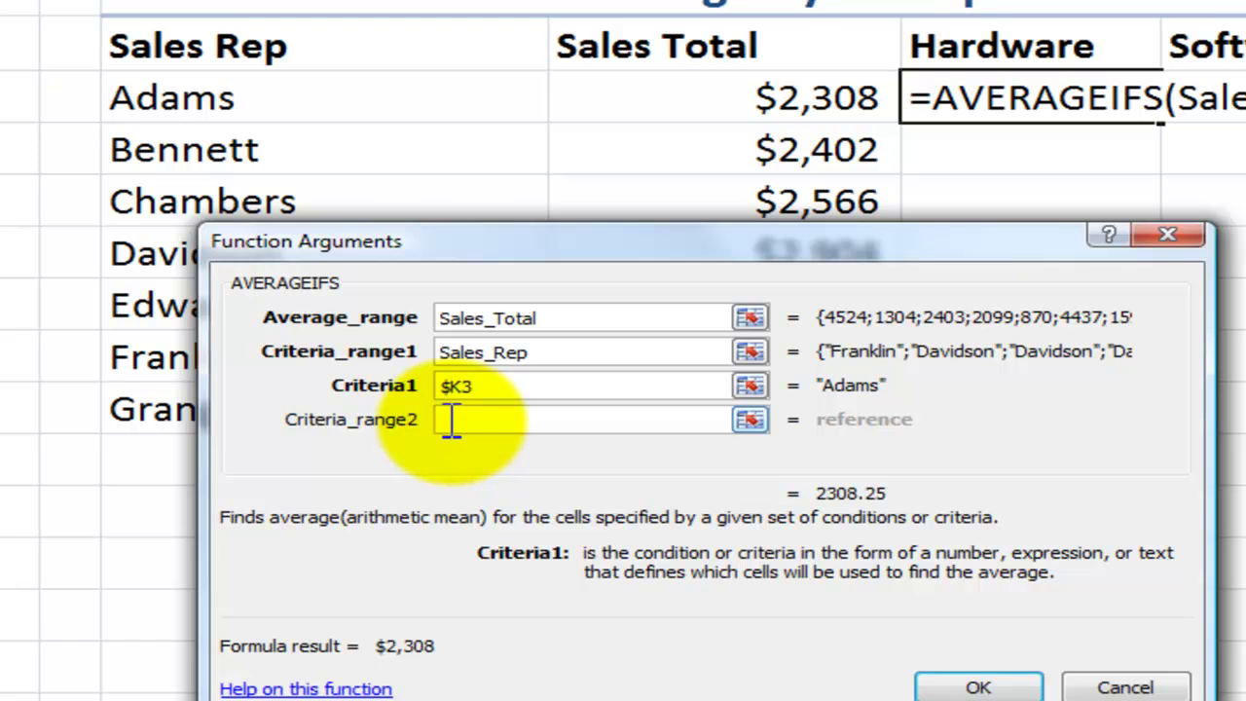
Add Product as the second criteria range with criterion M$2, giving $1,994.
click(450, 420)
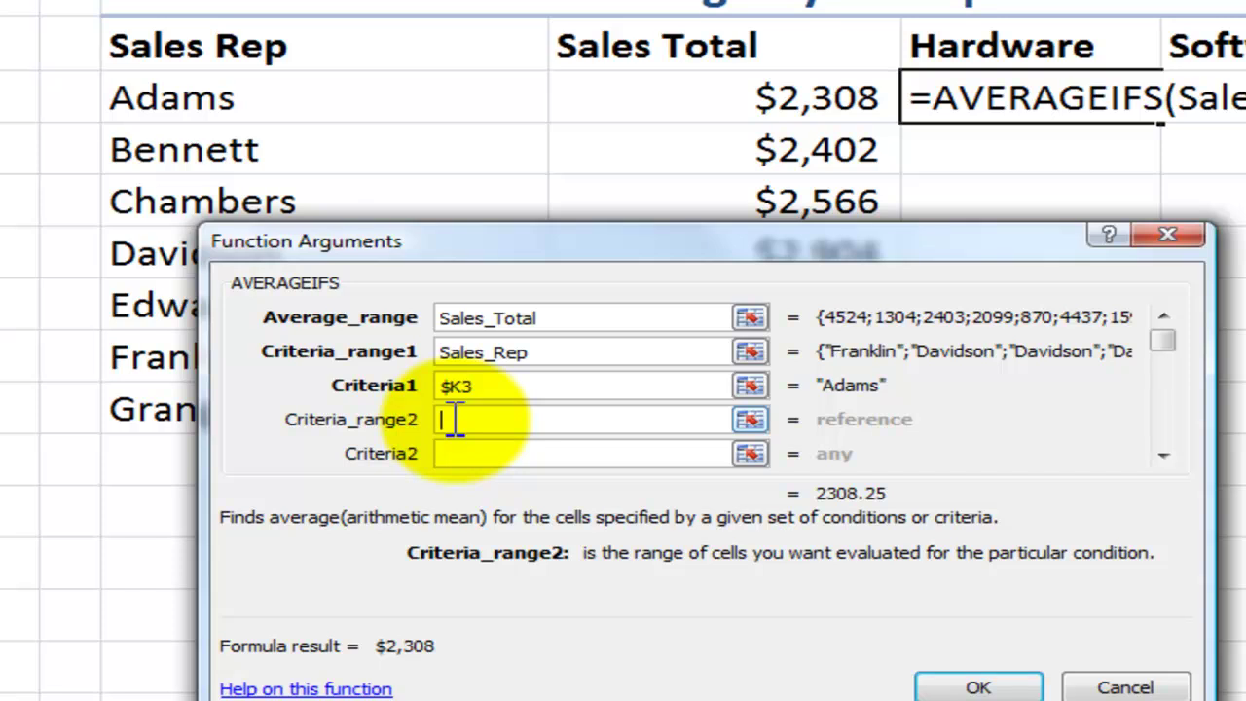
key(F3)
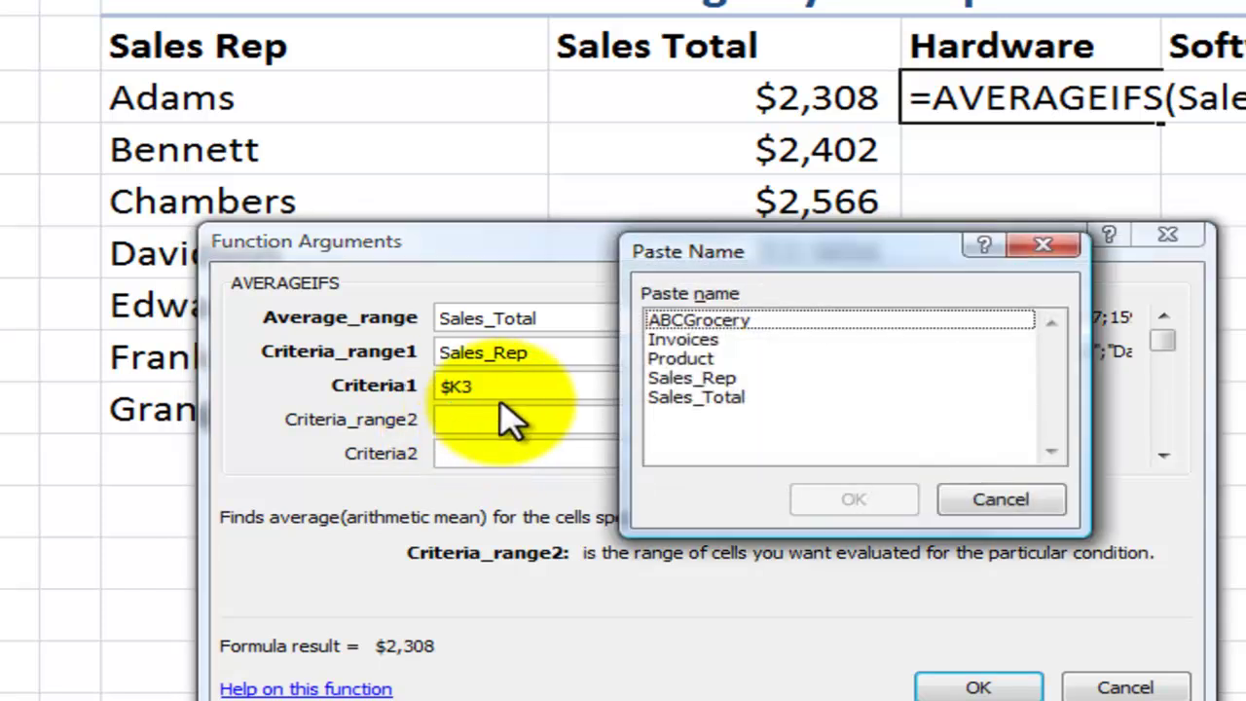
click(679, 359)
click(854, 502)
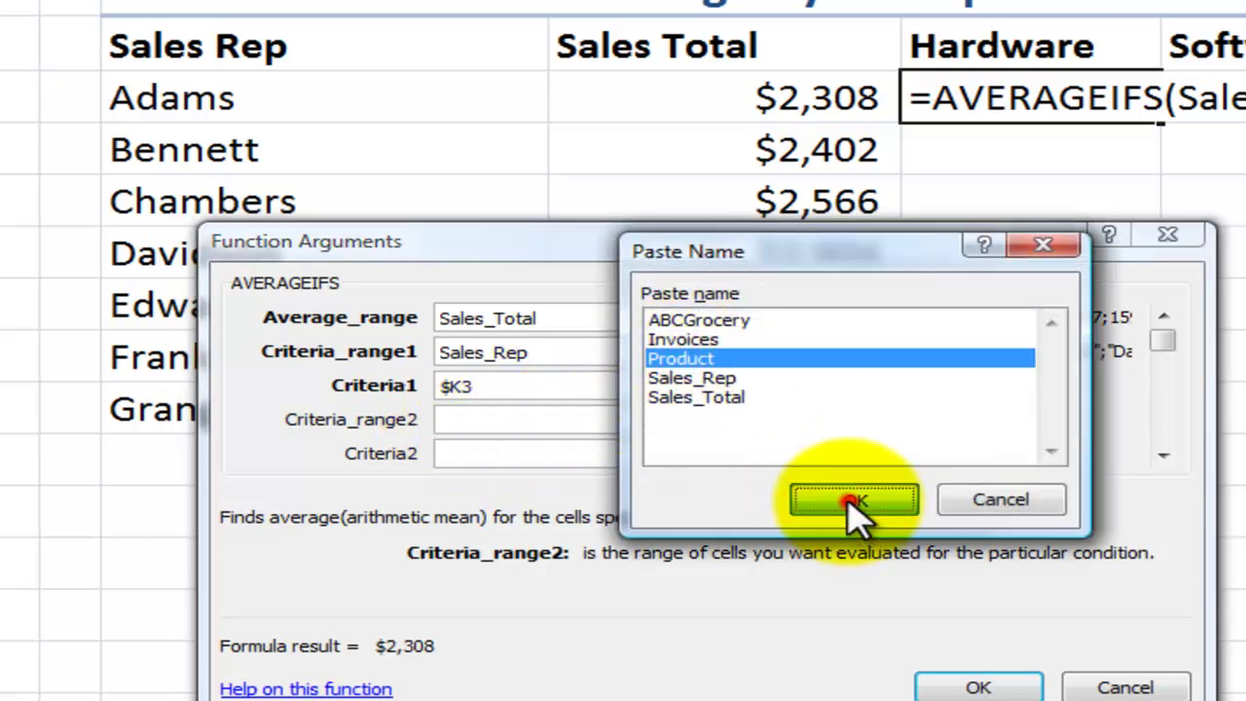
click(479, 453)
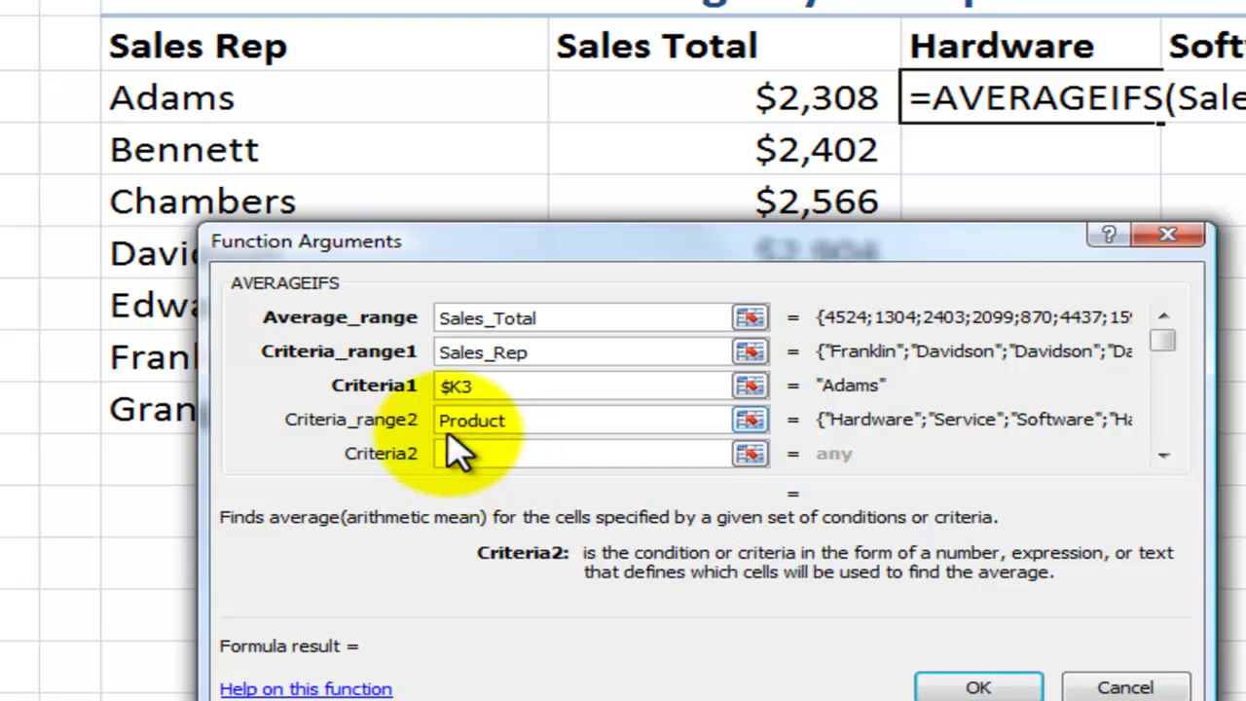
click(1013, 54)
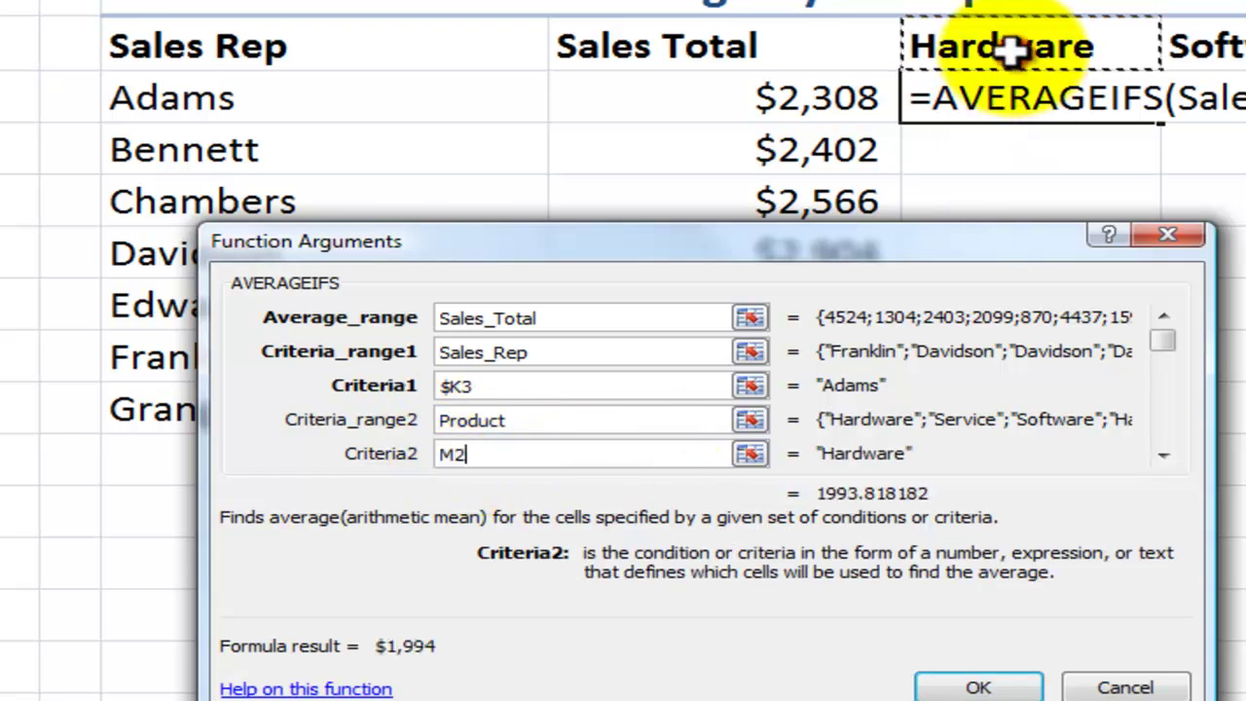
click(451, 454)
text($)
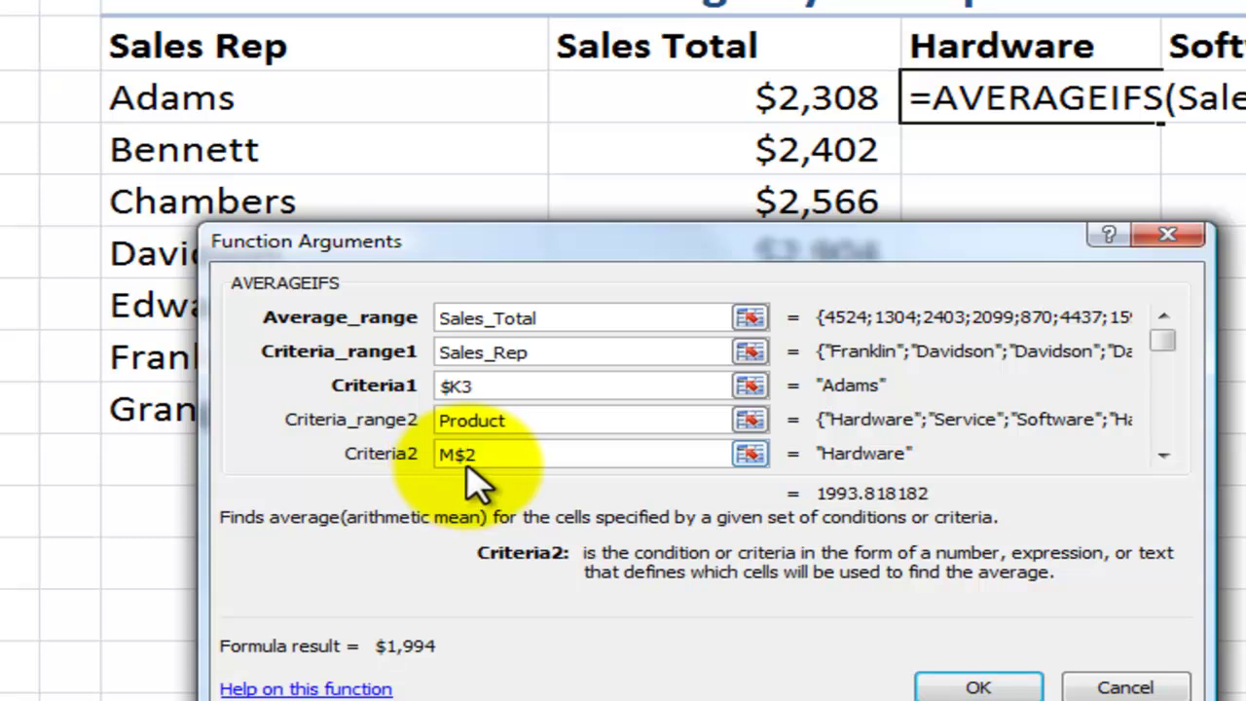
click(977, 689)
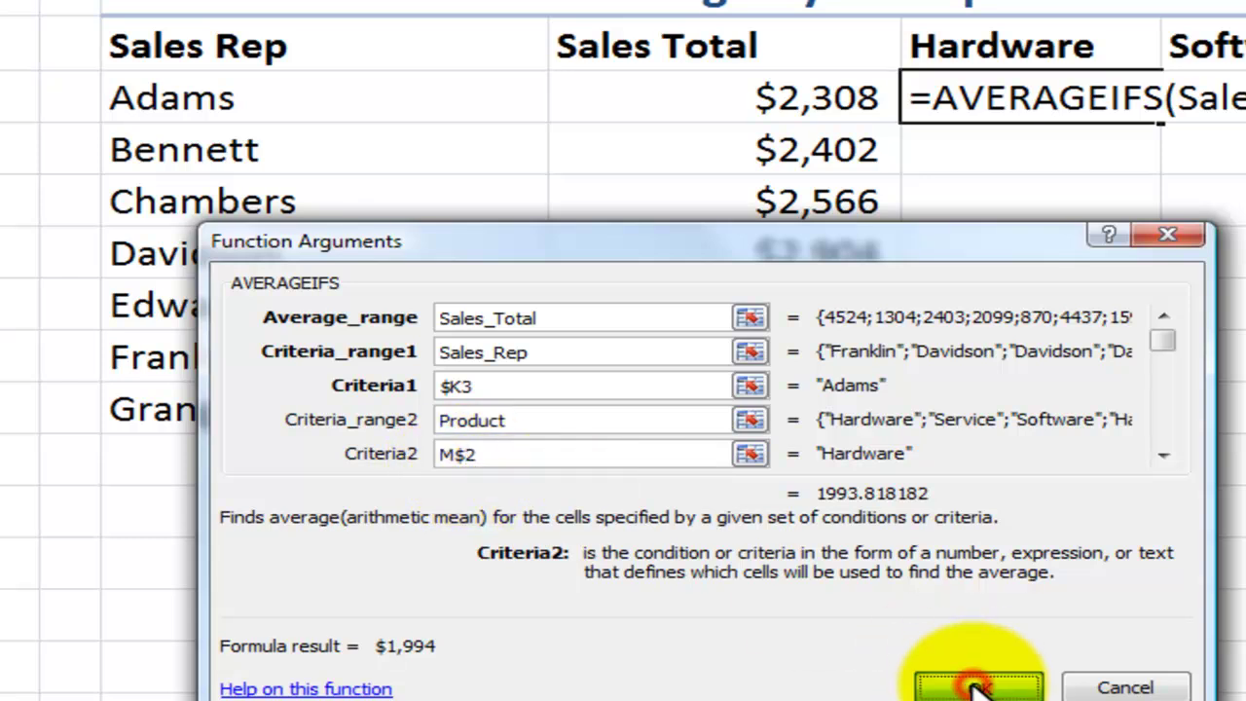
Fill Adams's Hardware AVERAGEIFS formula down the column to Granger.
click(346, 97)
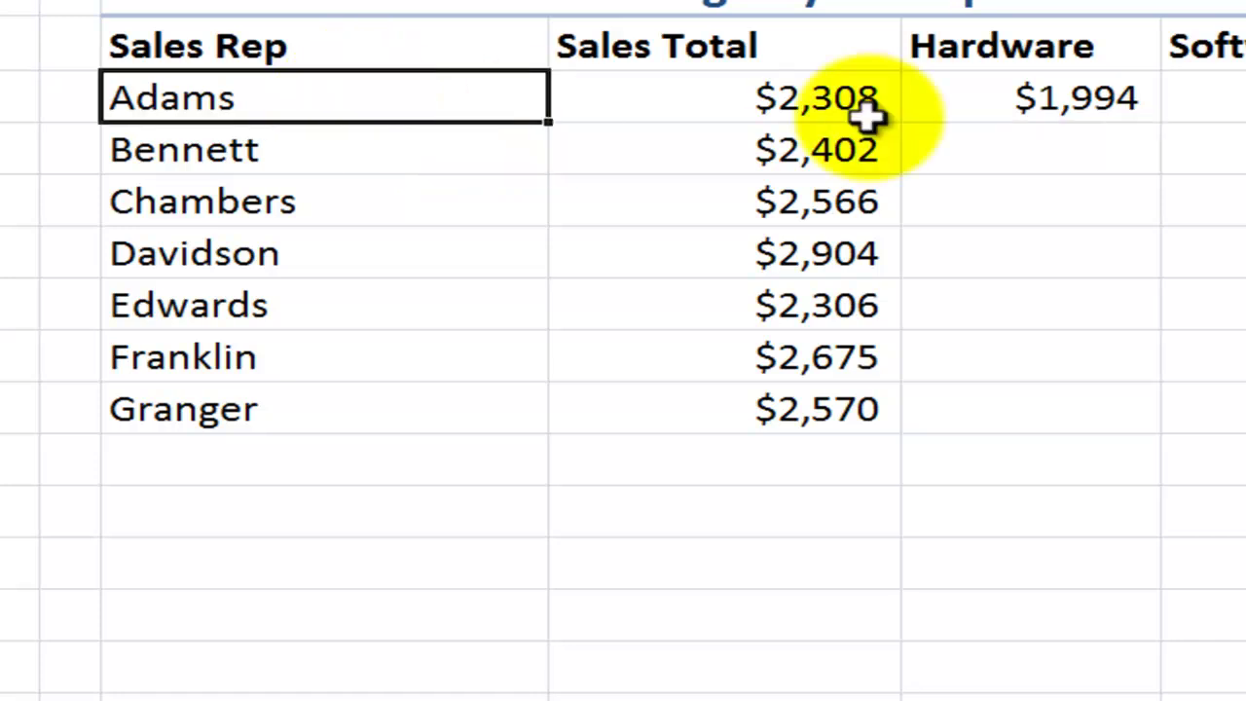
click(1115, 97)
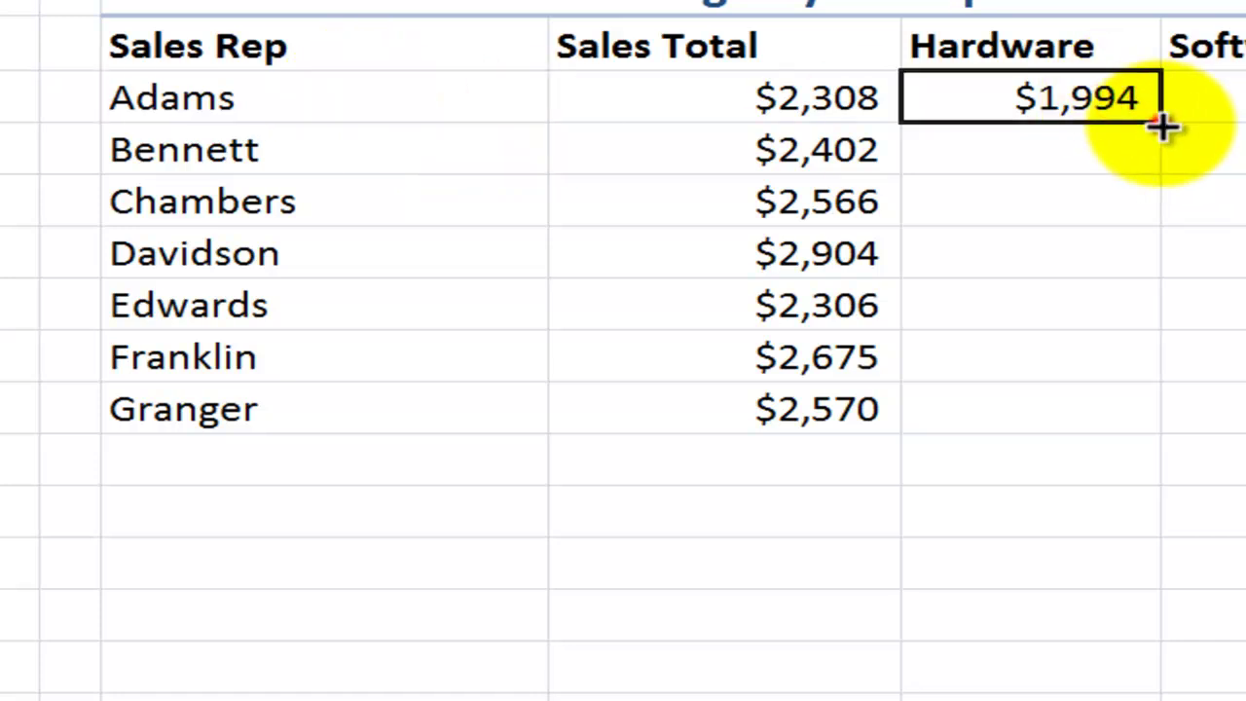
drag(1159, 123, 1161, 429)
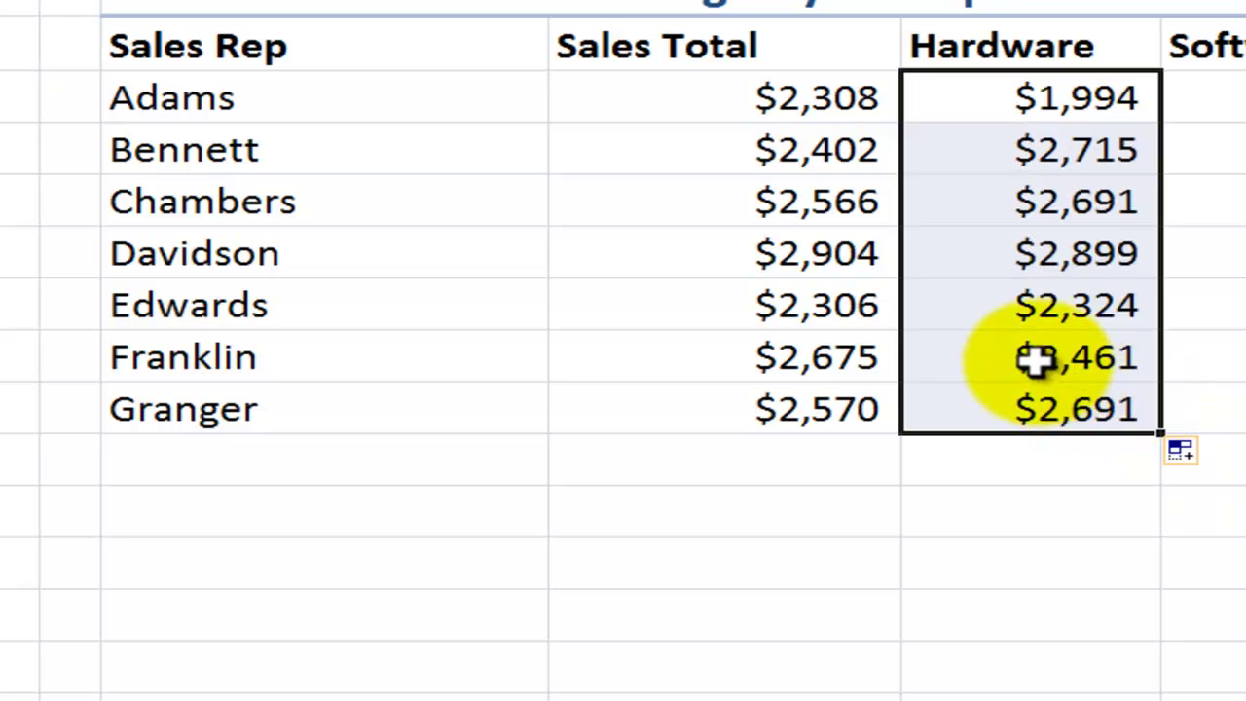
click(371, 362)
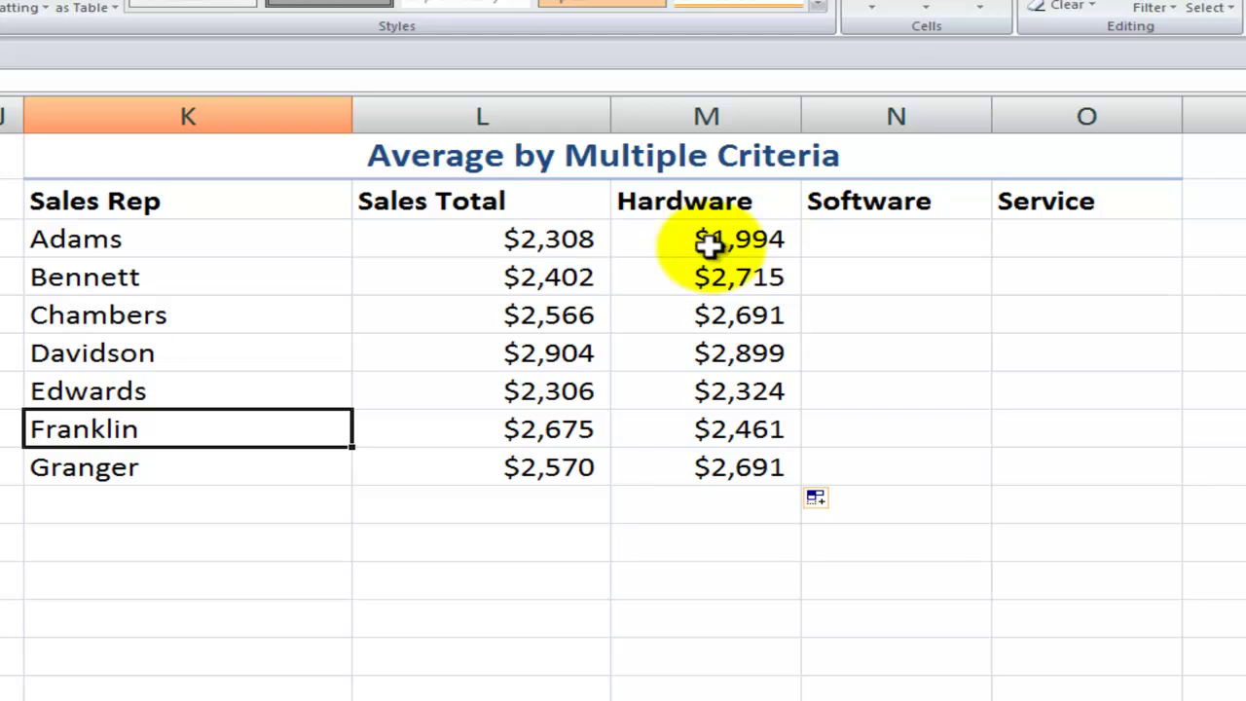
Copy M3 across to Software and Service, then fill N3:O3 down to Granger.
click(709, 245)
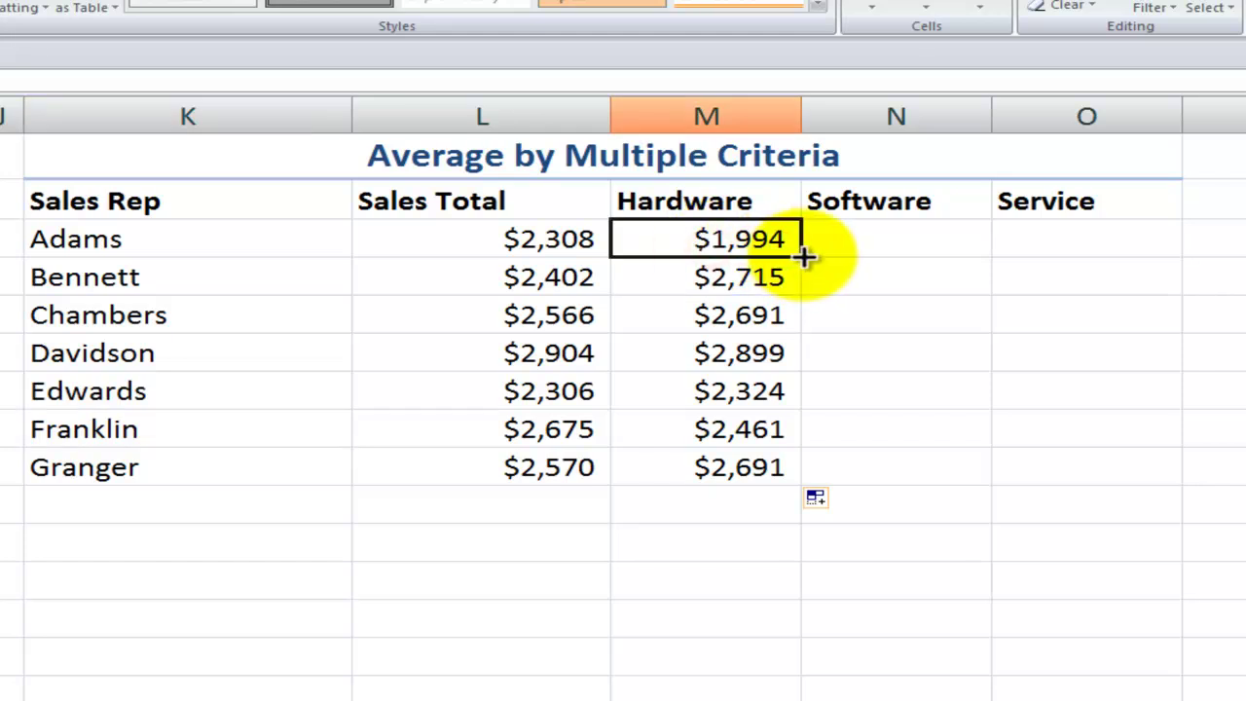
drag(805, 255, 908, 250)
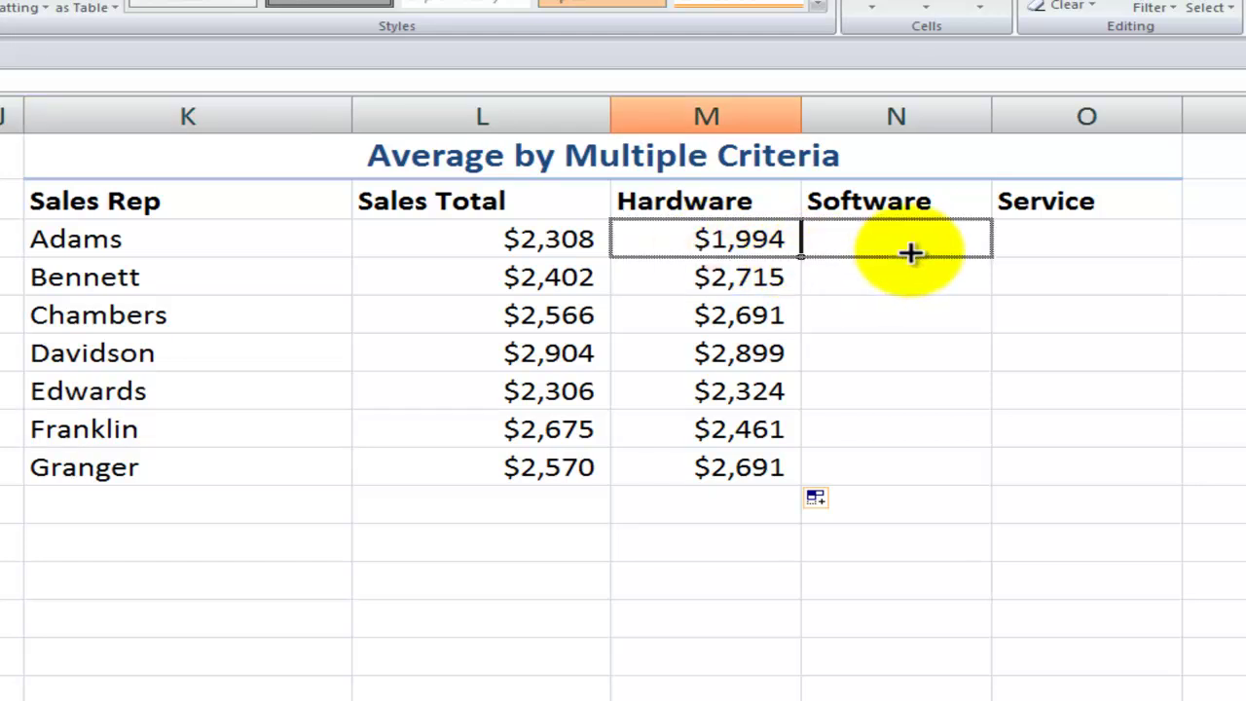
drag(991, 256, 1101, 259)
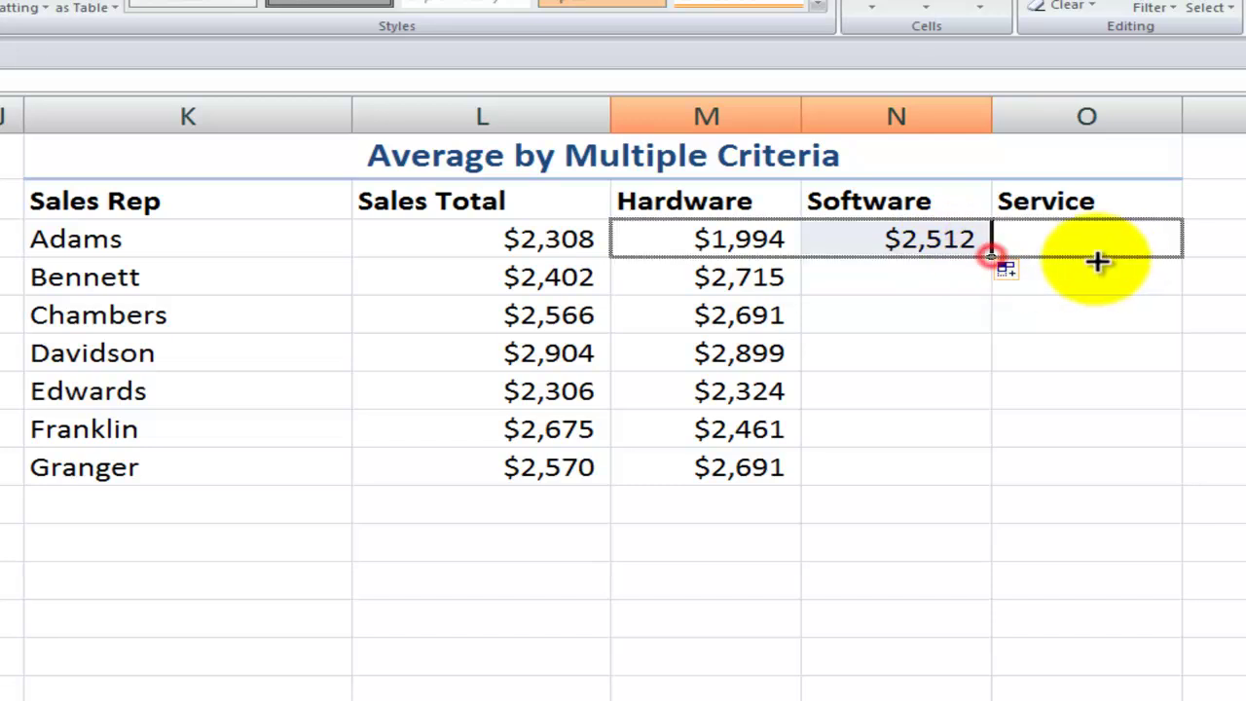
click(903, 240)
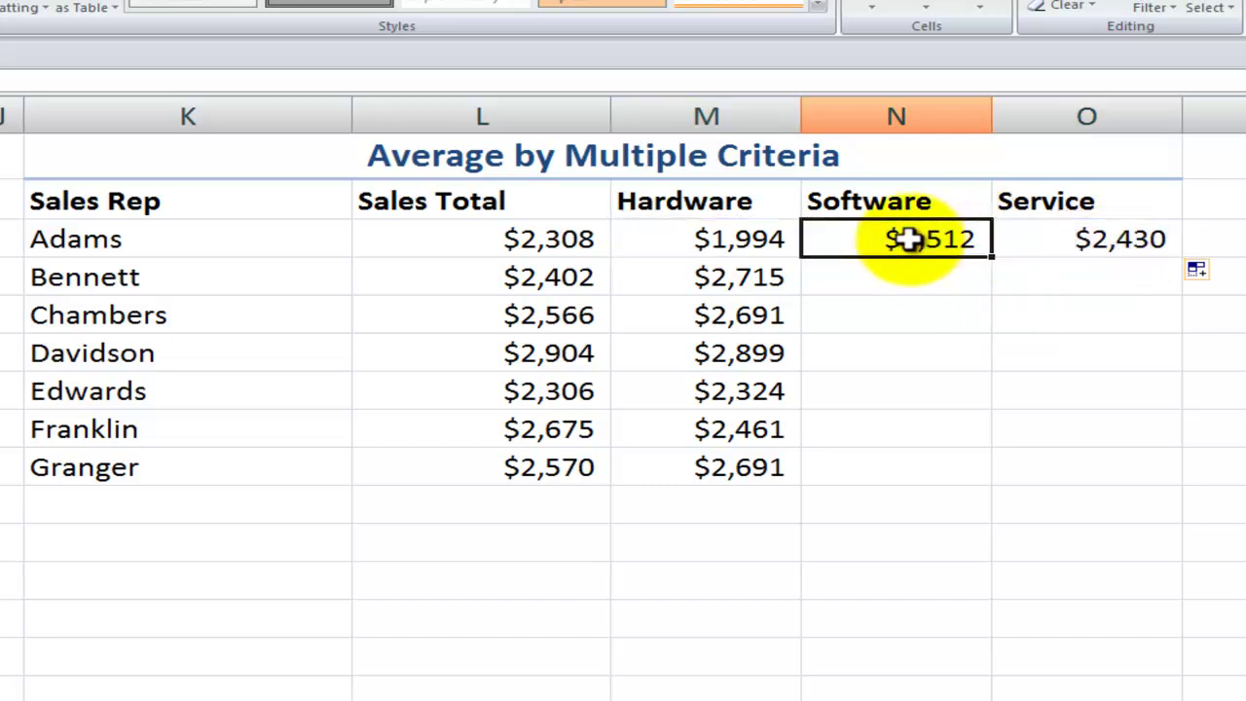
drag(954, 240, 1037, 241)
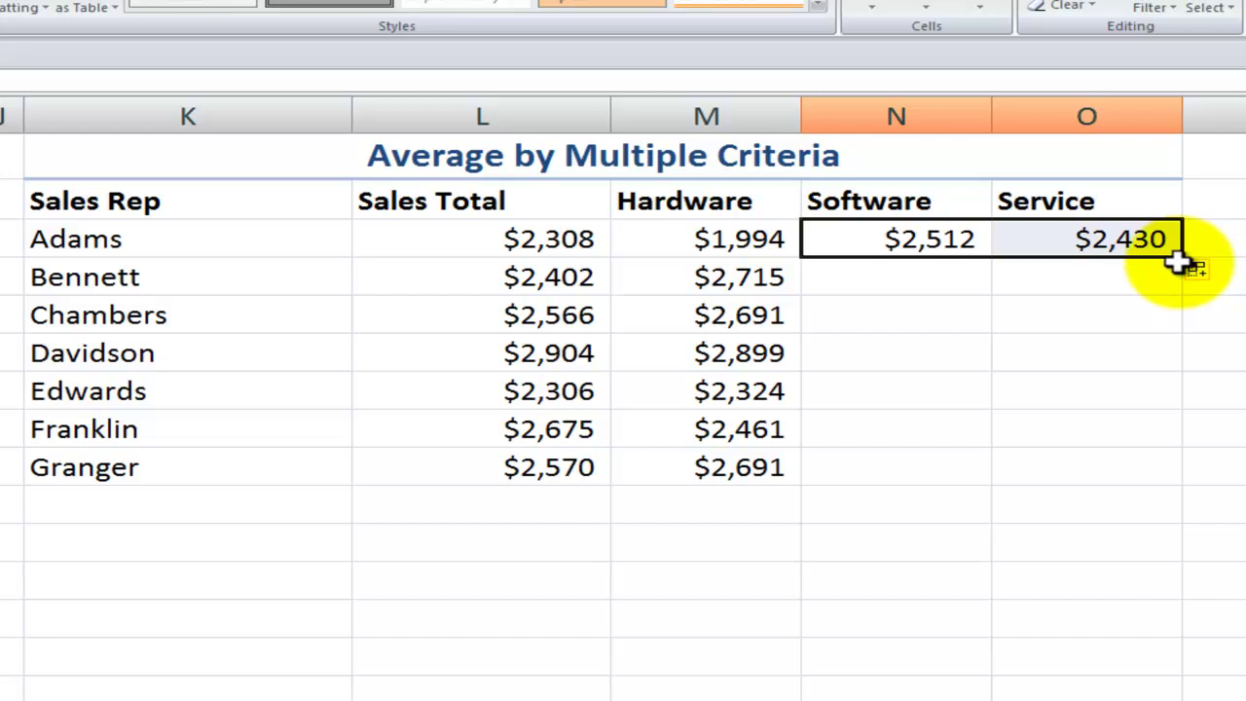
mouse_move(1183, 258)
mouse_down()
mouse_move(1184, 499)
mouse_move(1149, 473)
mouse_up()
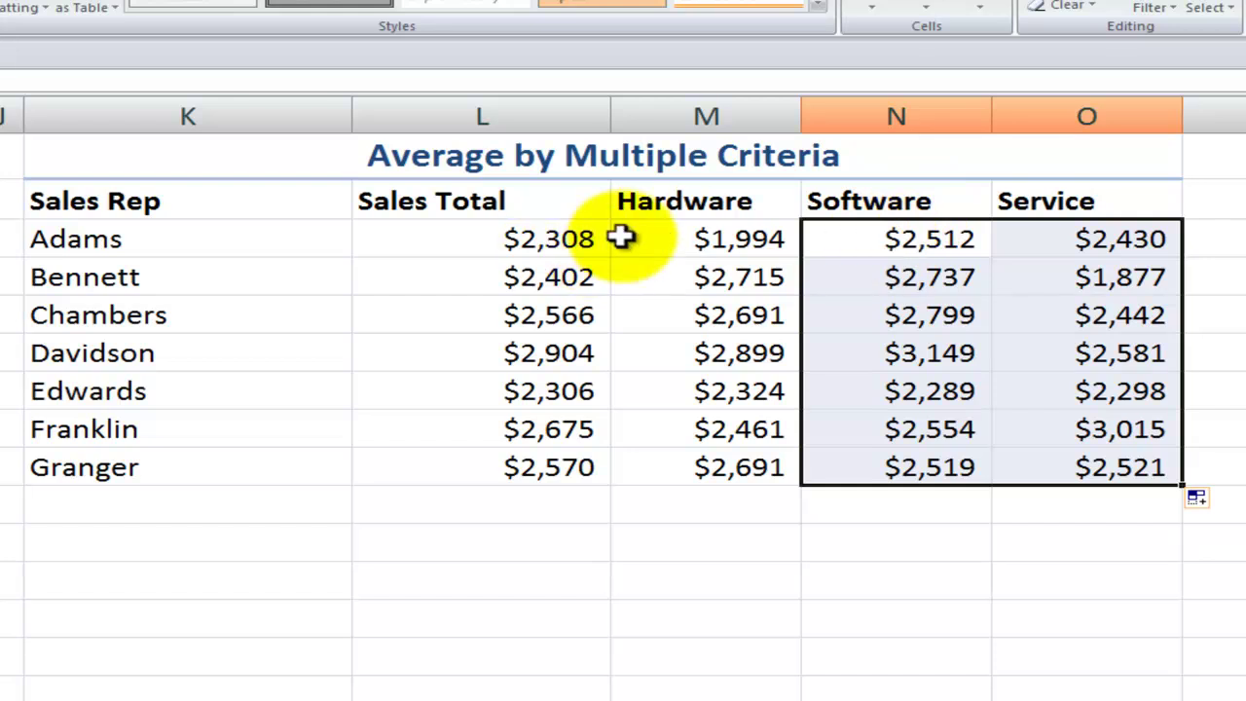
click(720, 236)
double_click(722, 237)
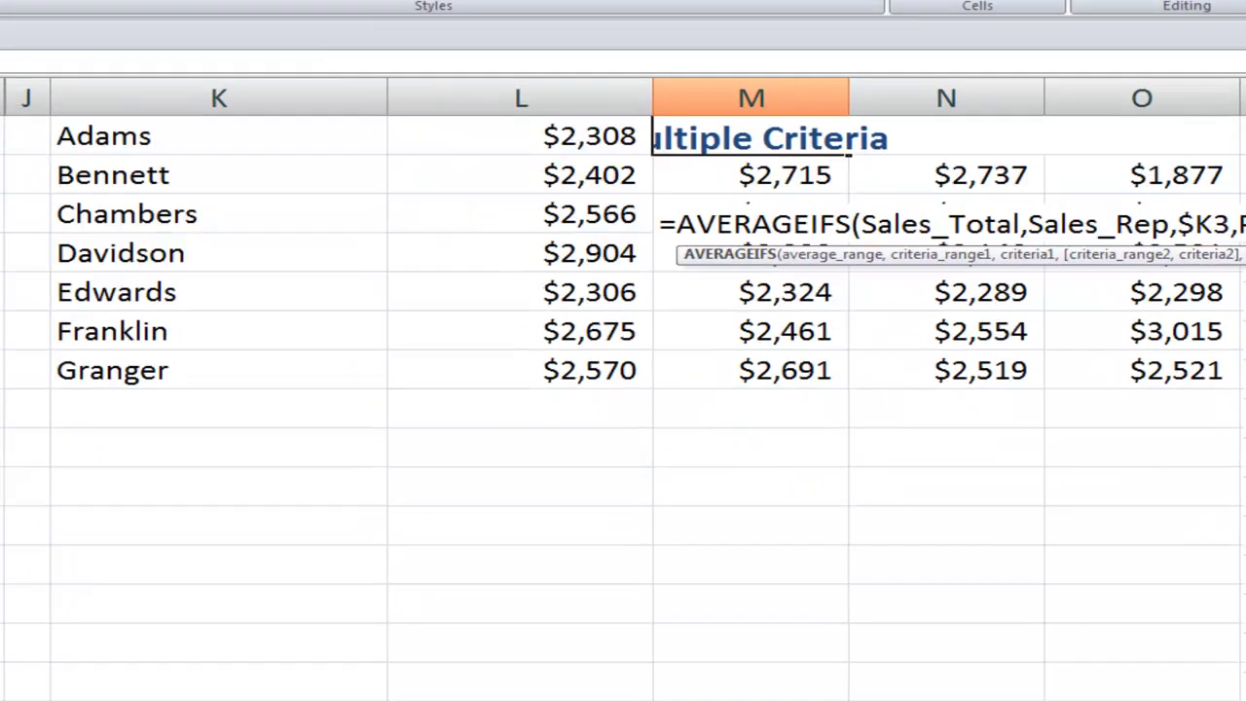
key(shift+F3)
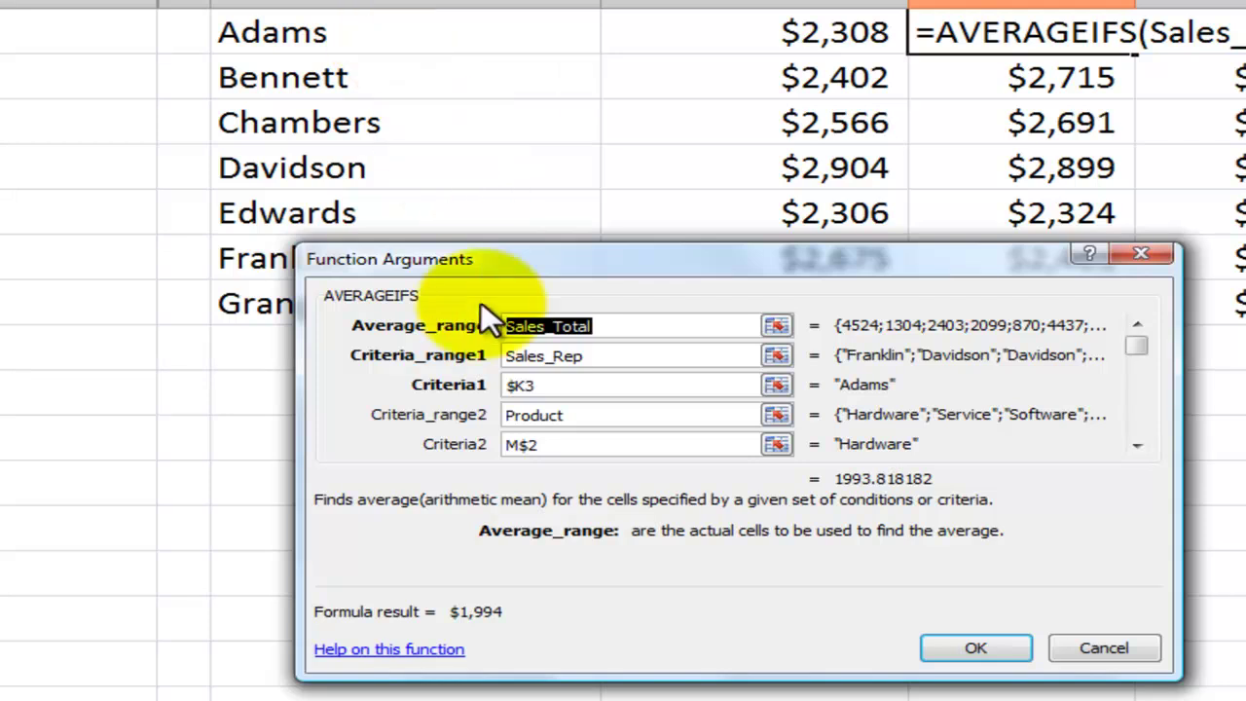
click(559, 443)
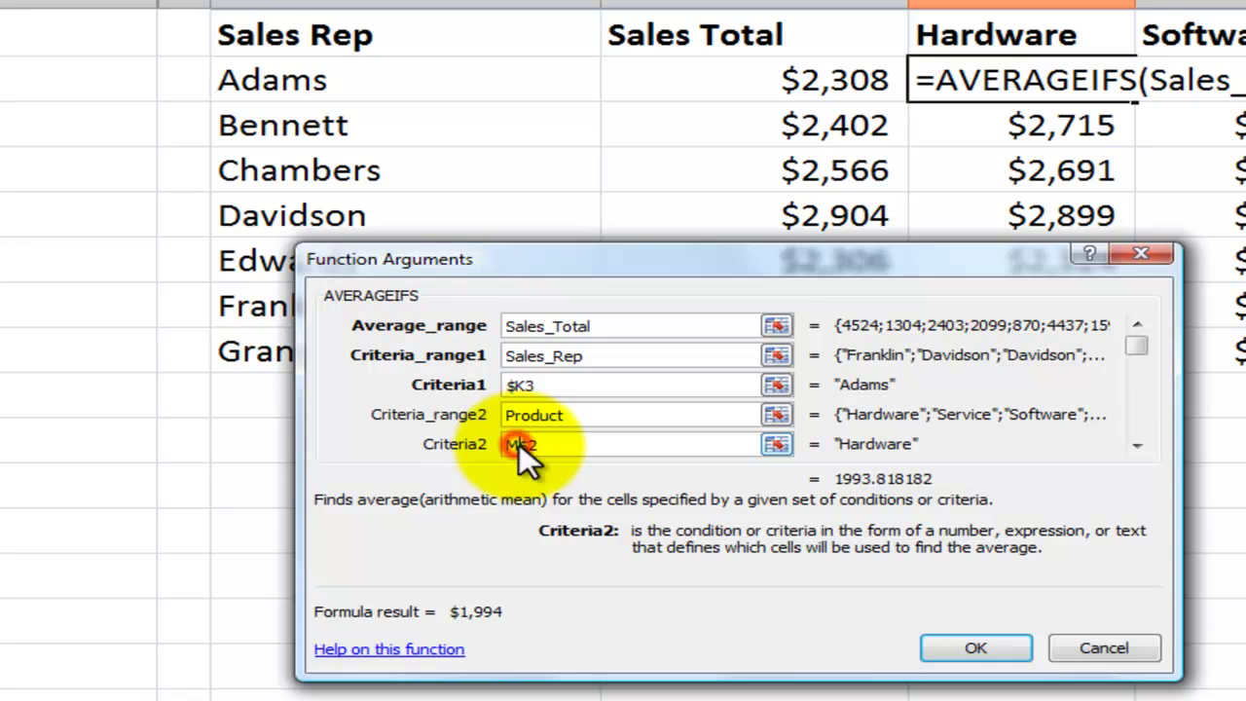
click(967, 646)
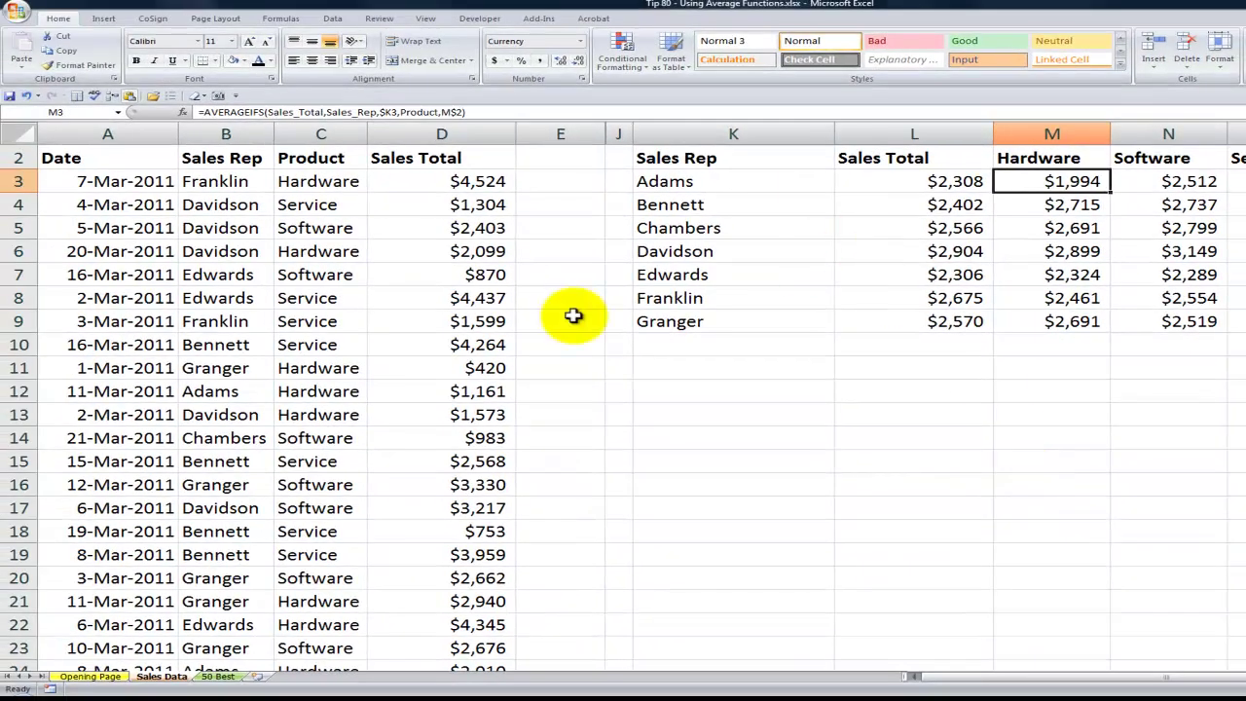
Insert a PivotTable of the sales data on the existing sheet at cell L11.
click(222, 252)
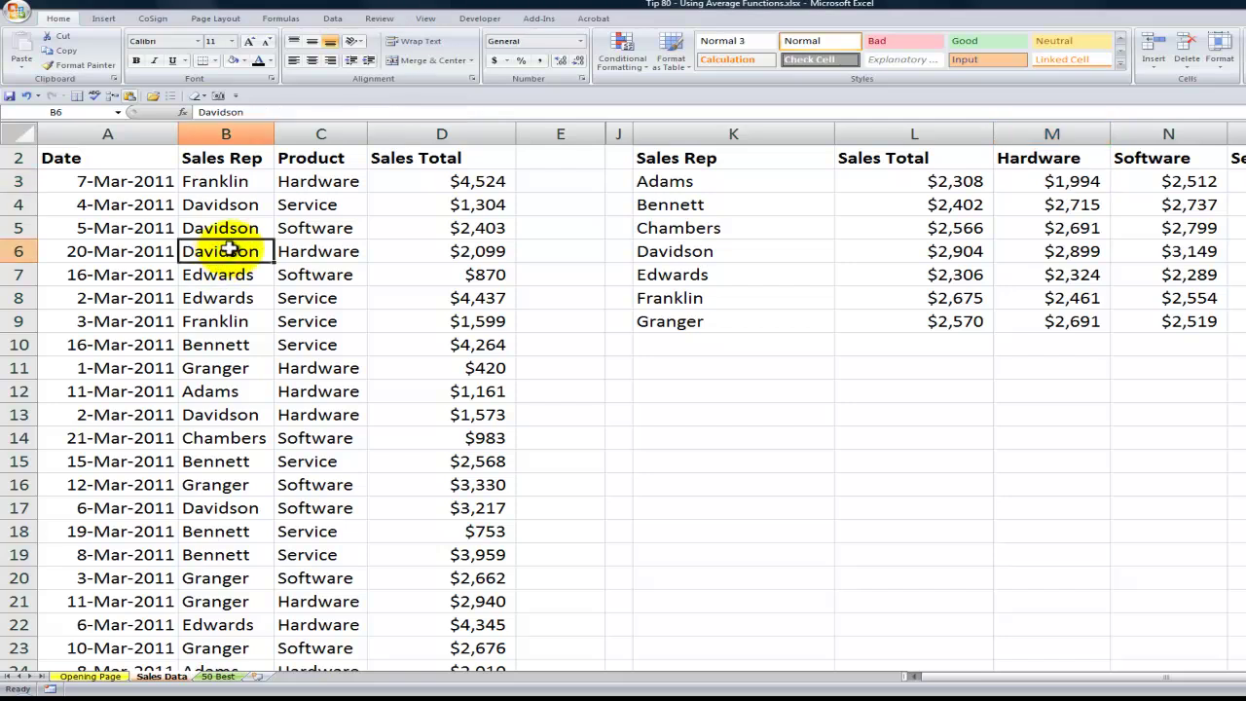
click(103, 18)
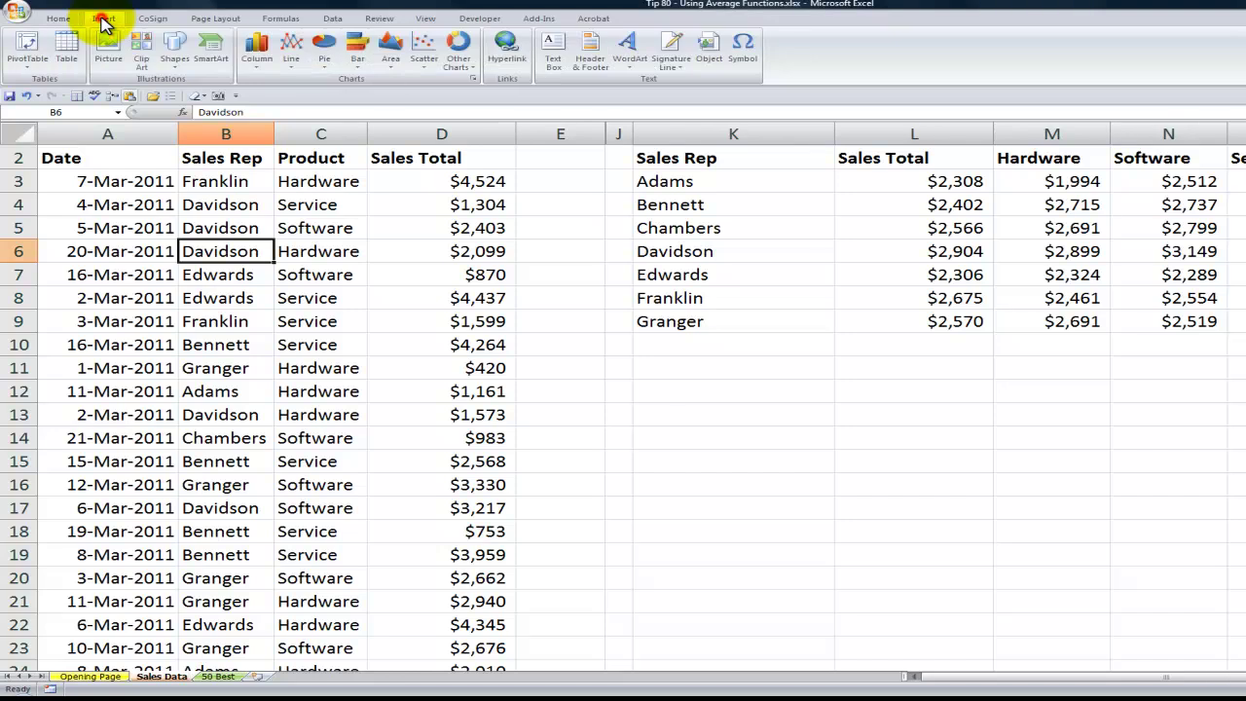
click(26, 44)
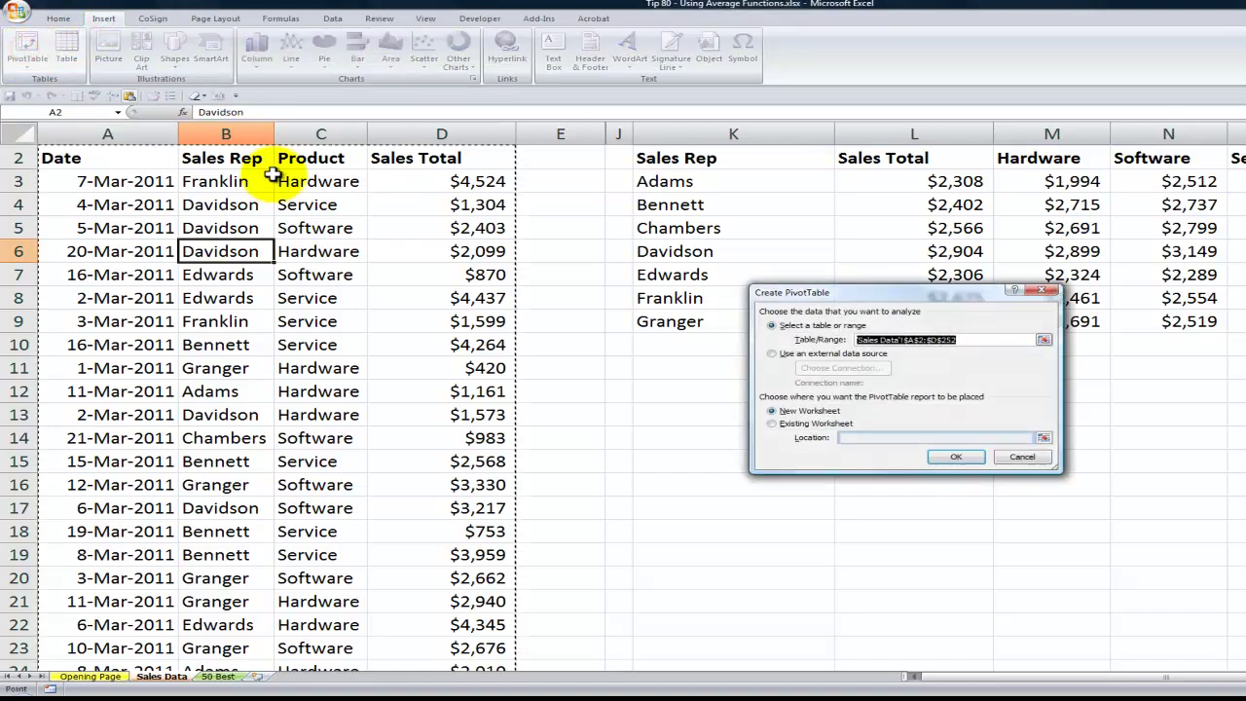
click(772, 426)
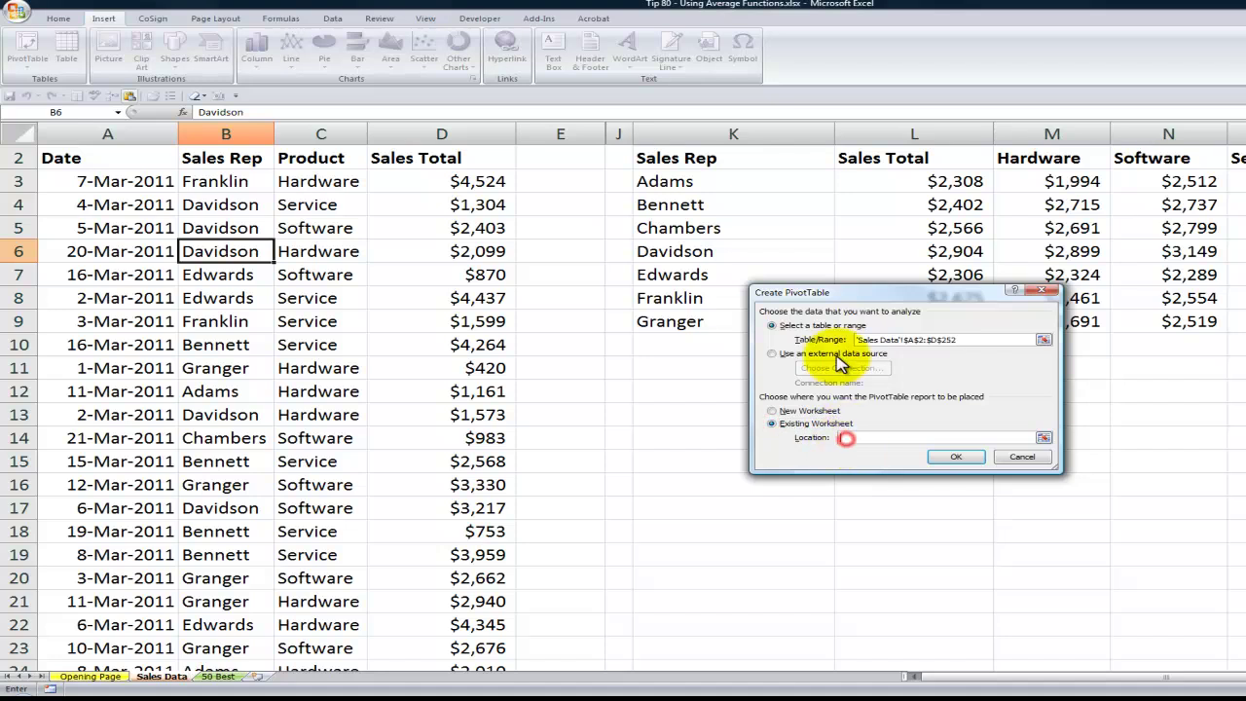
drag(847, 292, 644, 376)
click(910, 367)
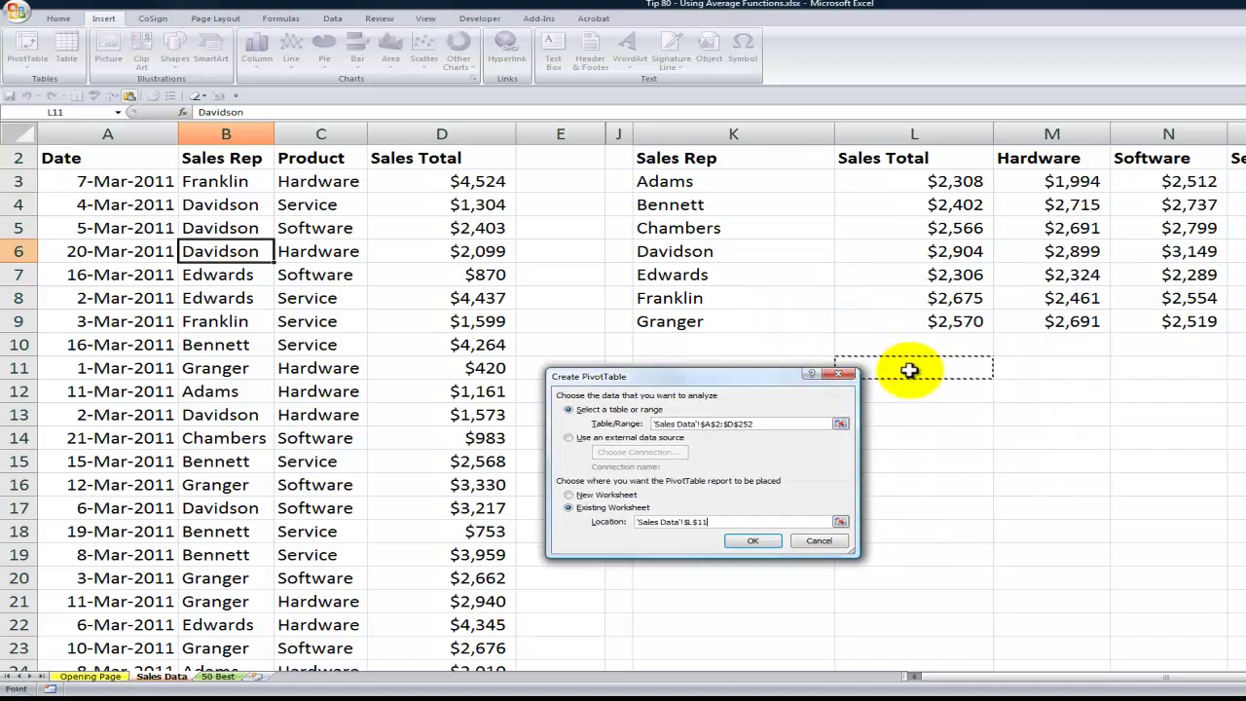
click(744, 543)
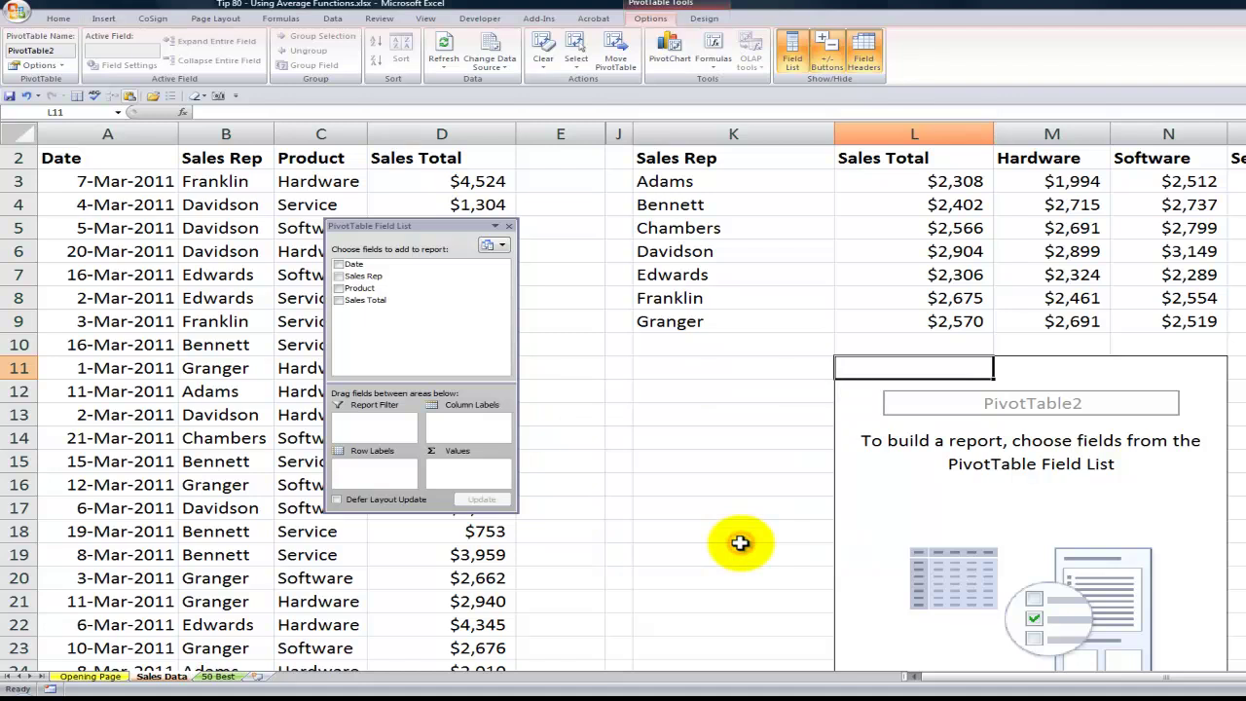
Add Sales Rep as rows and Sales Total summarized by Average, e.g. Adams 2308.25.
click(337, 276)
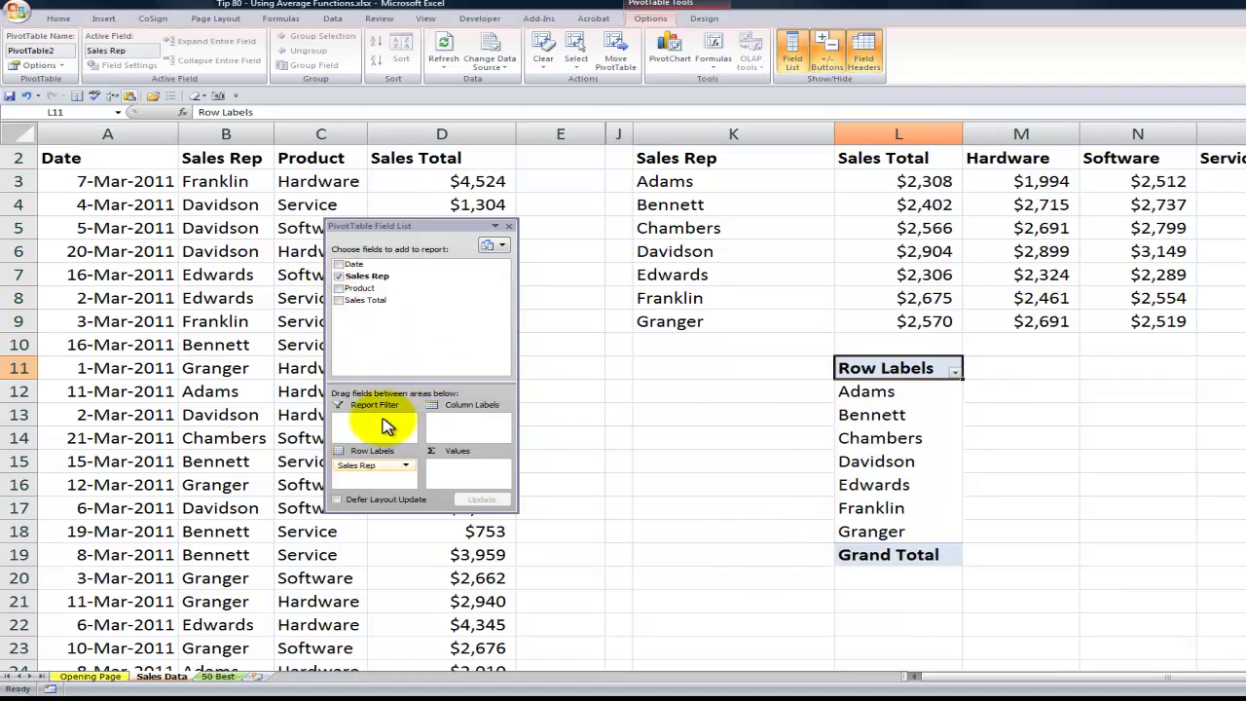
mouse_move(366, 300)
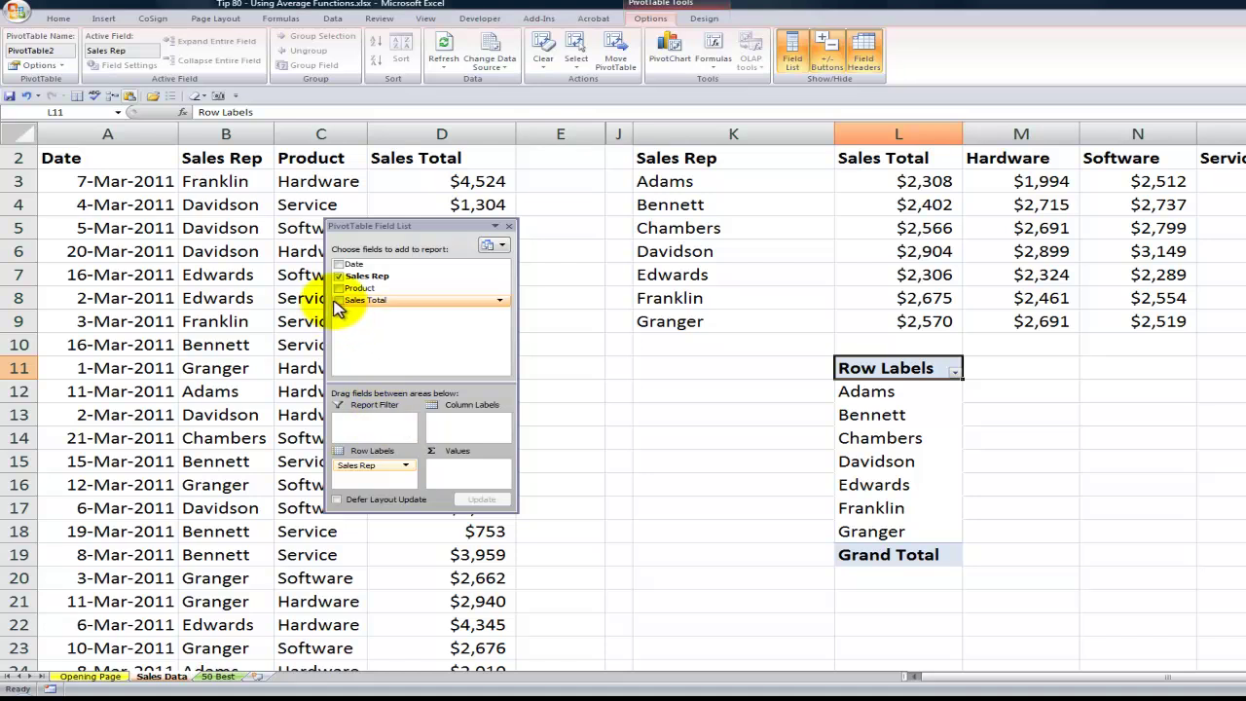
click(337, 302)
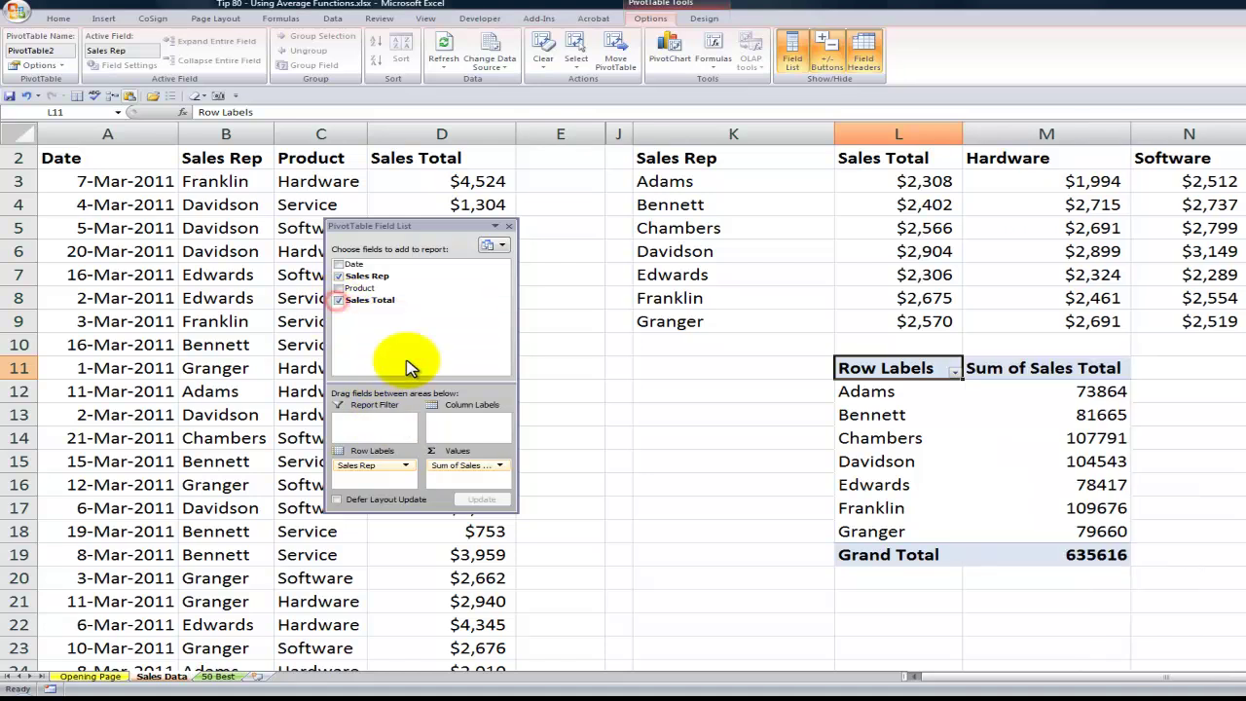
click(503, 467)
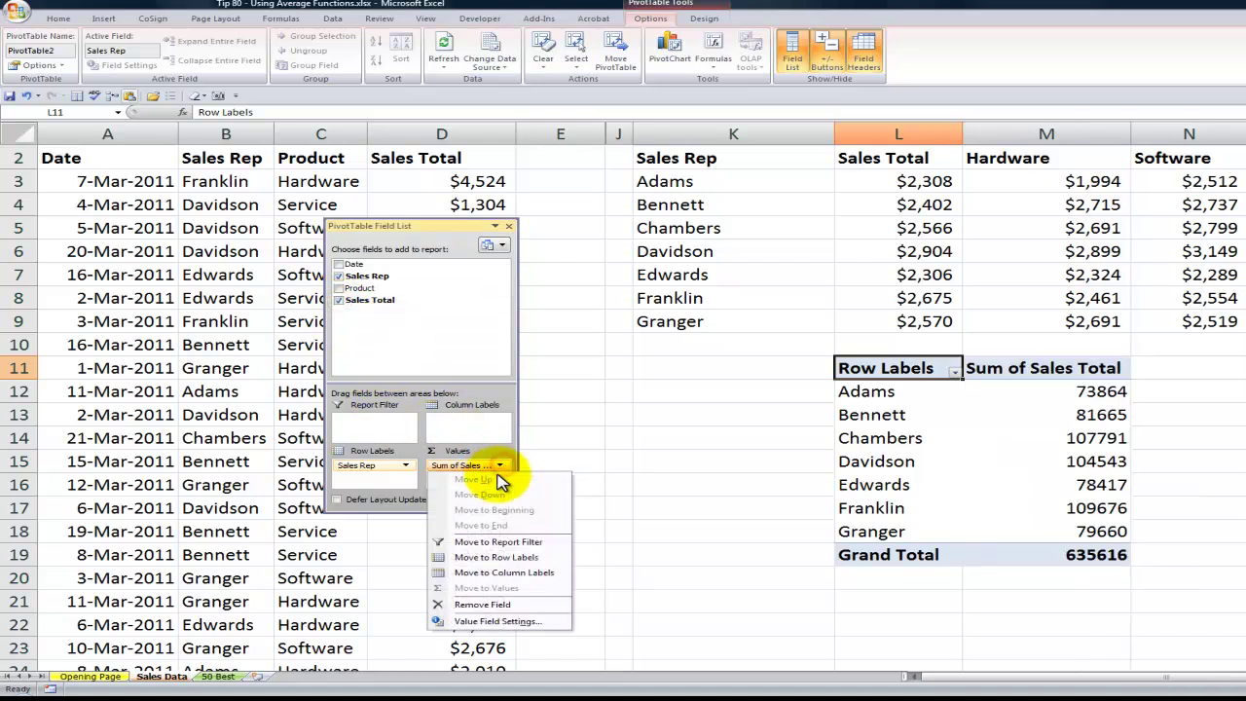
click(484, 622)
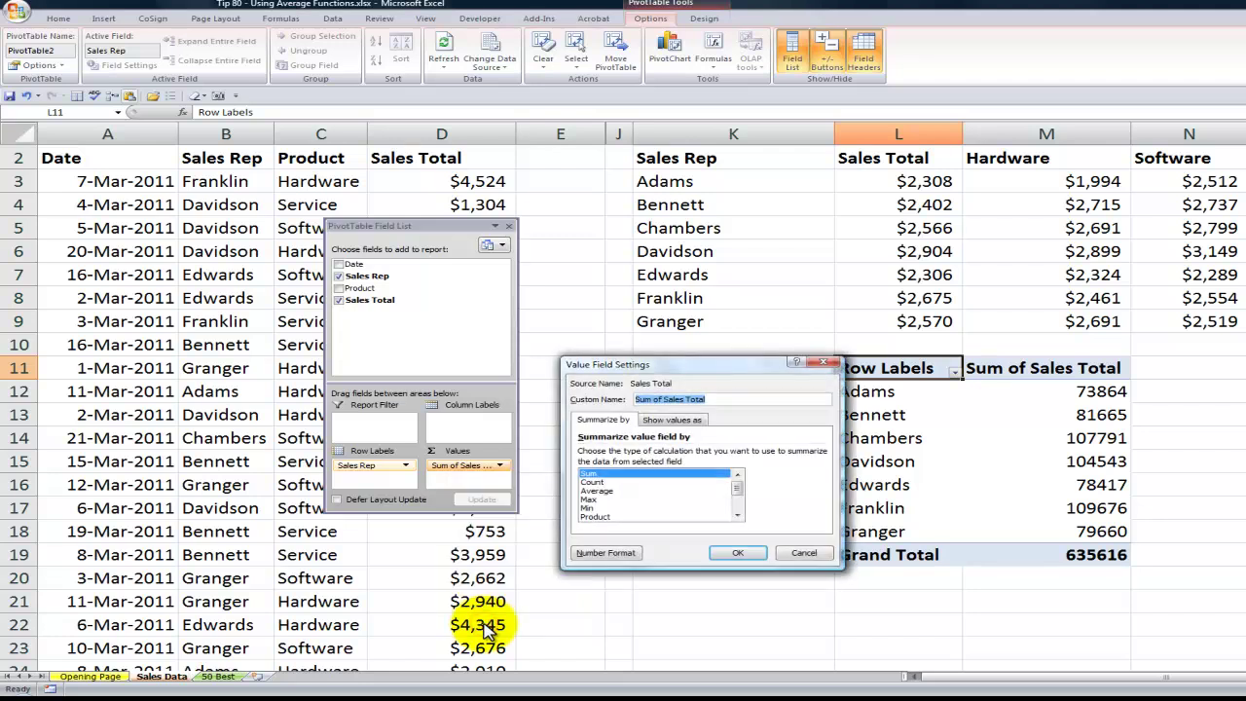
click(592, 491)
click(732, 555)
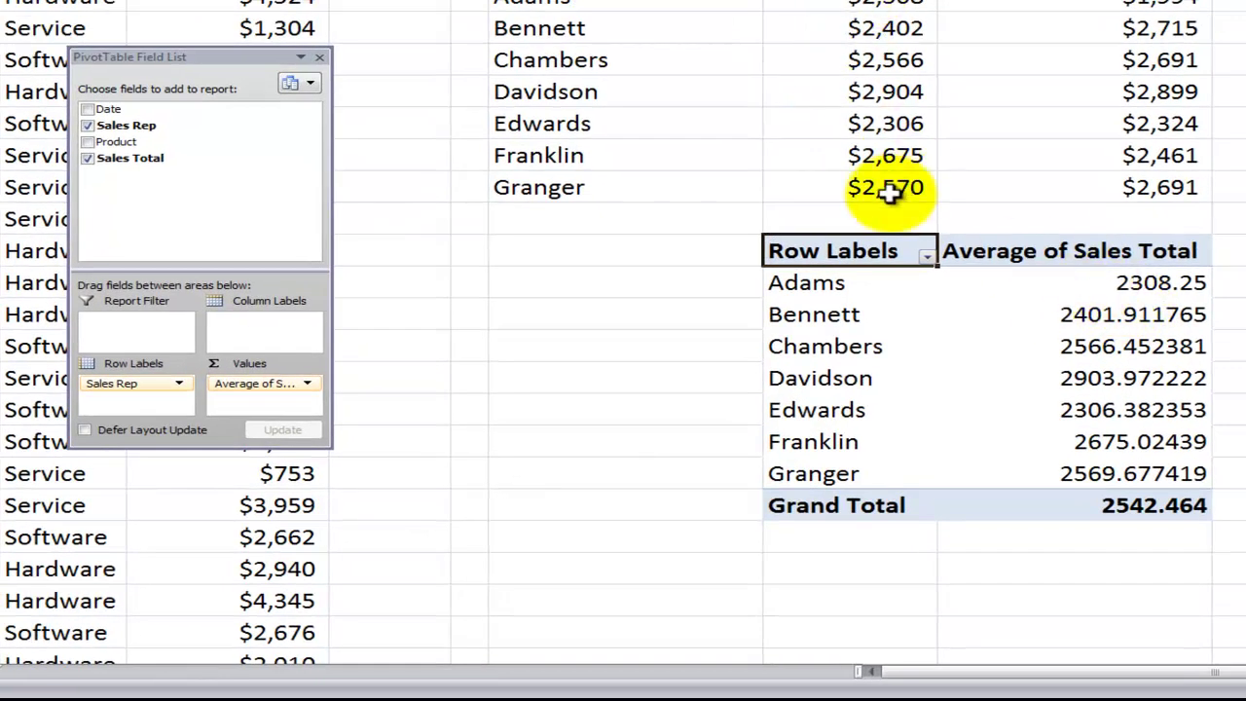
mouse_move(360, 288)
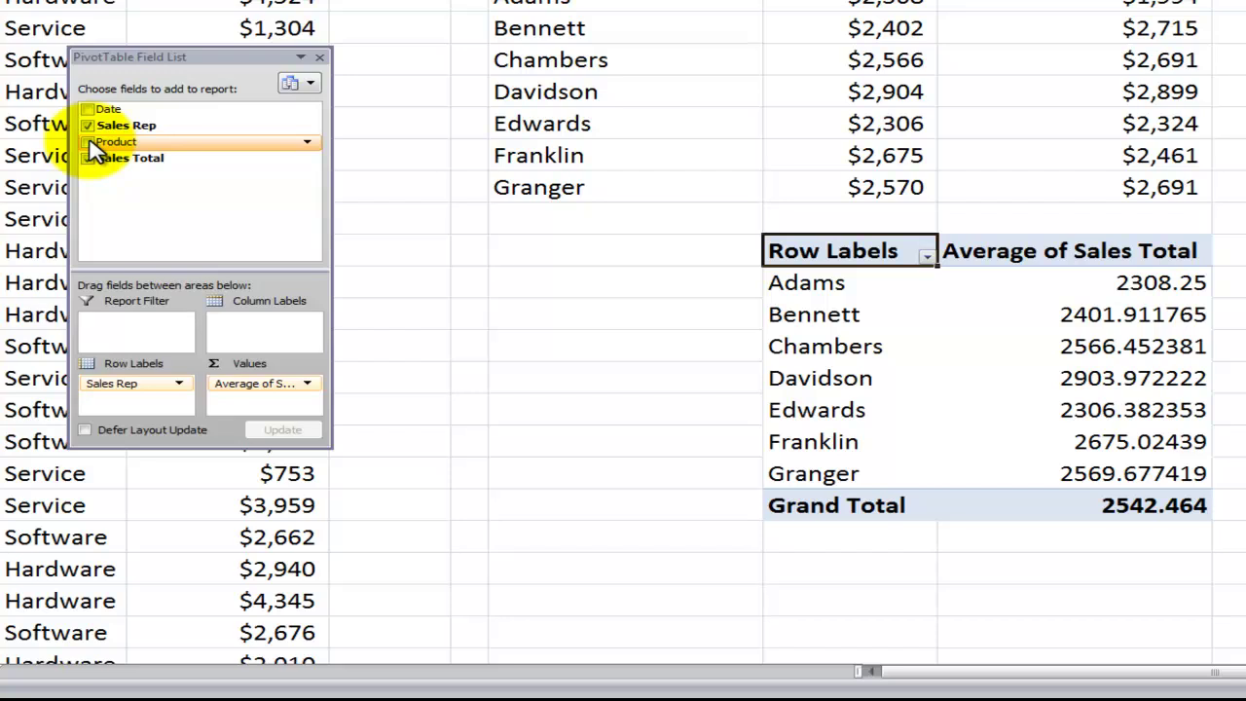
Add Product as pivot columns and check Adams Hardware 1993.82 against the formula table.
drag(92, 146, 263, 336)
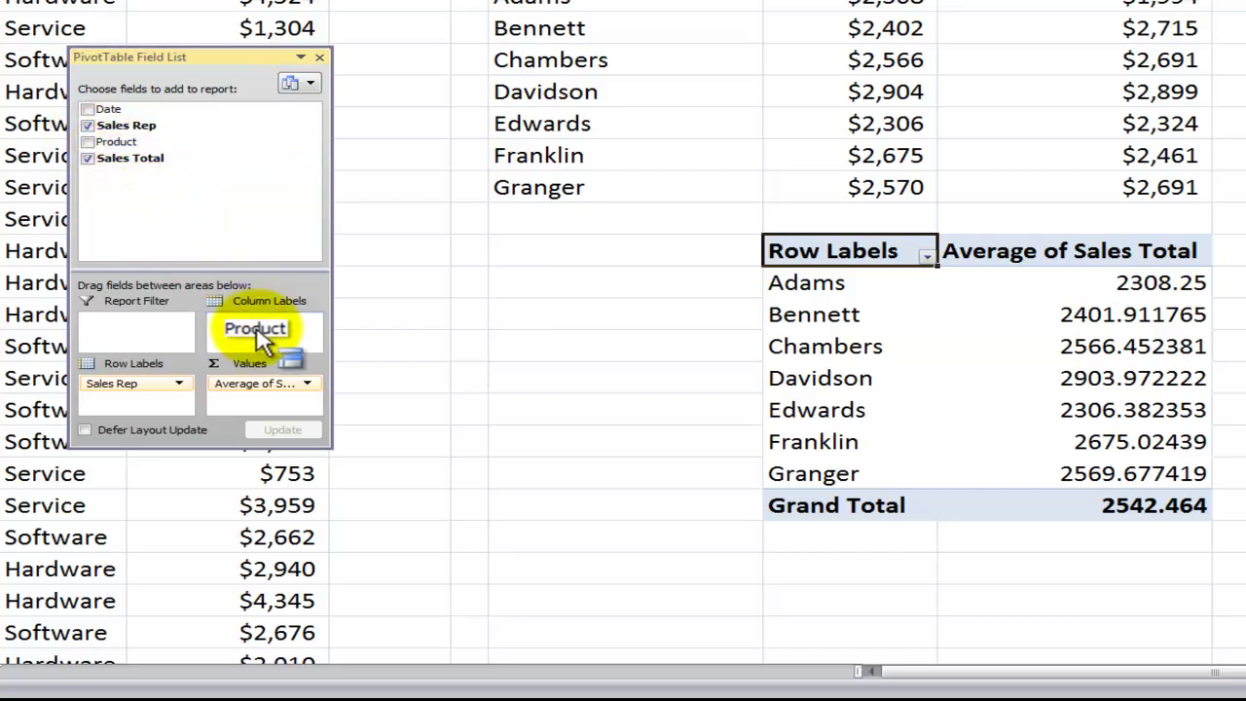
drag(263, 336, 258, 329)
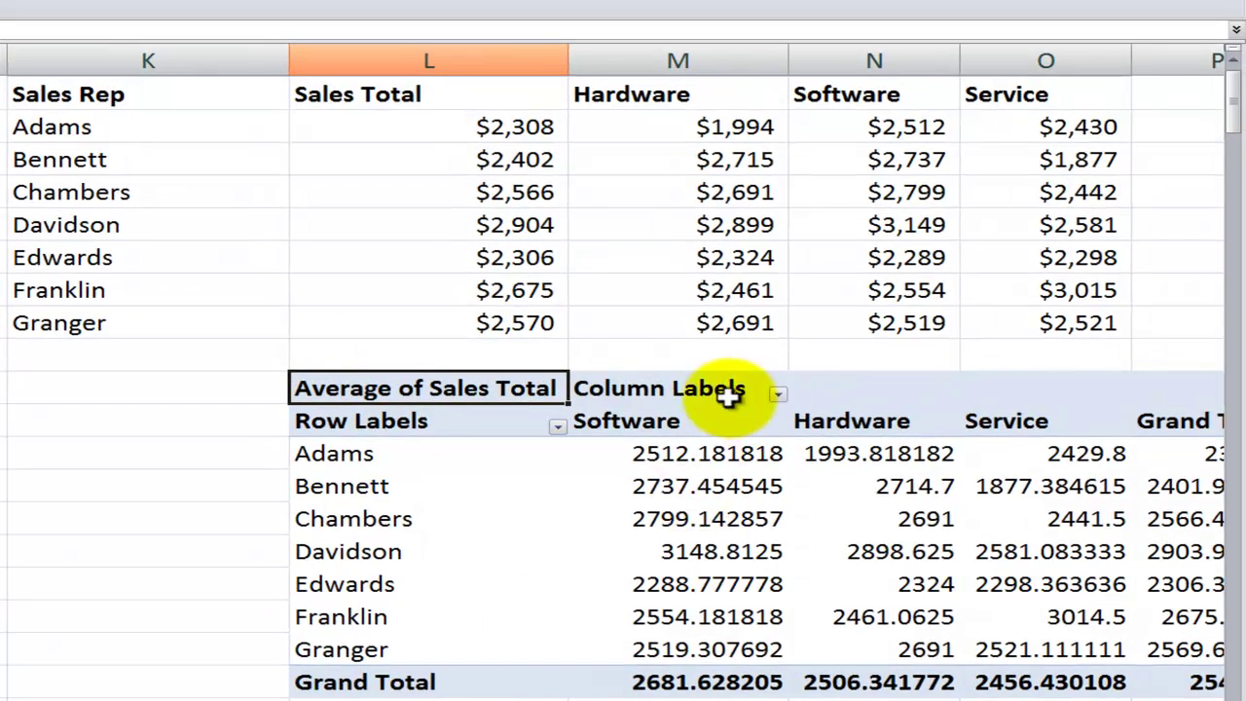
click(857, 453)
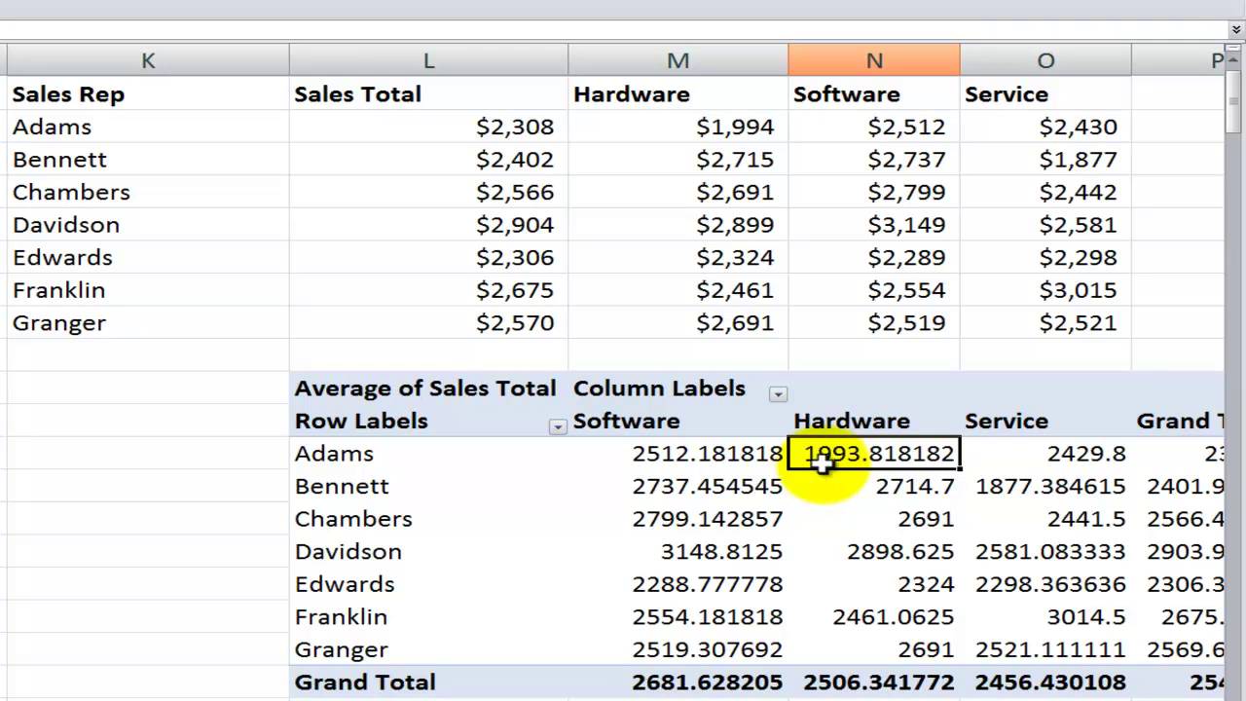
click(693, 128)
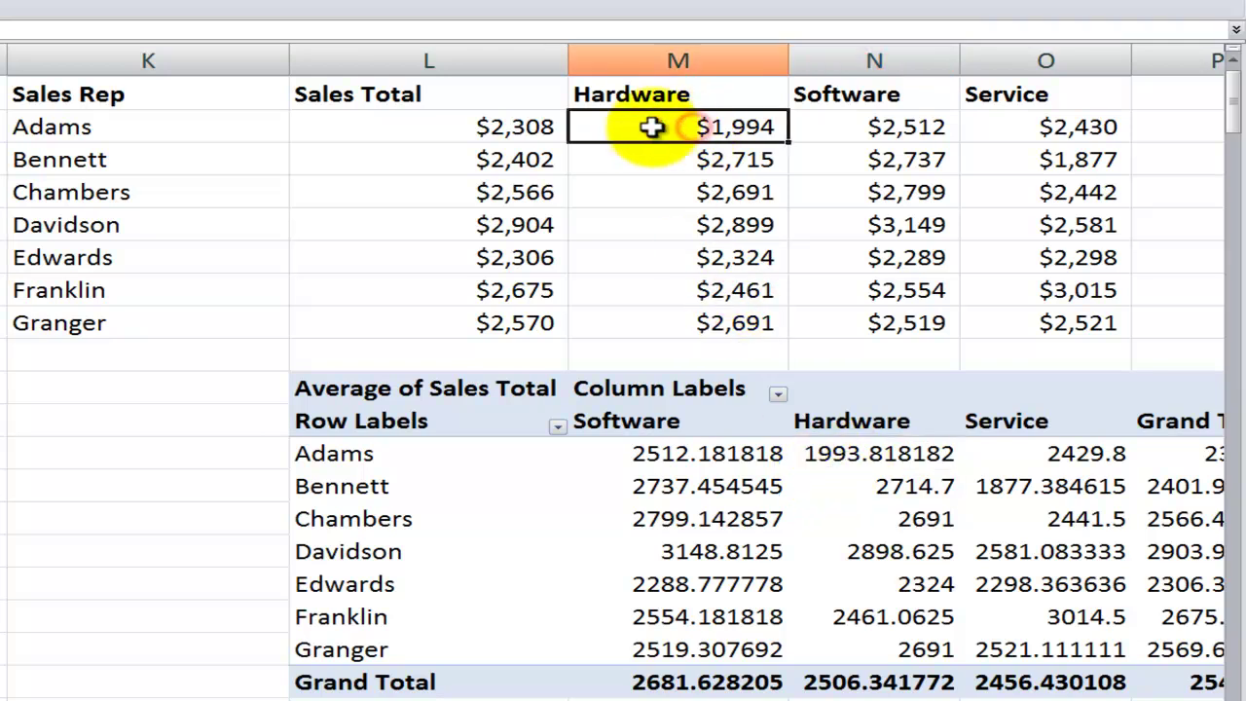